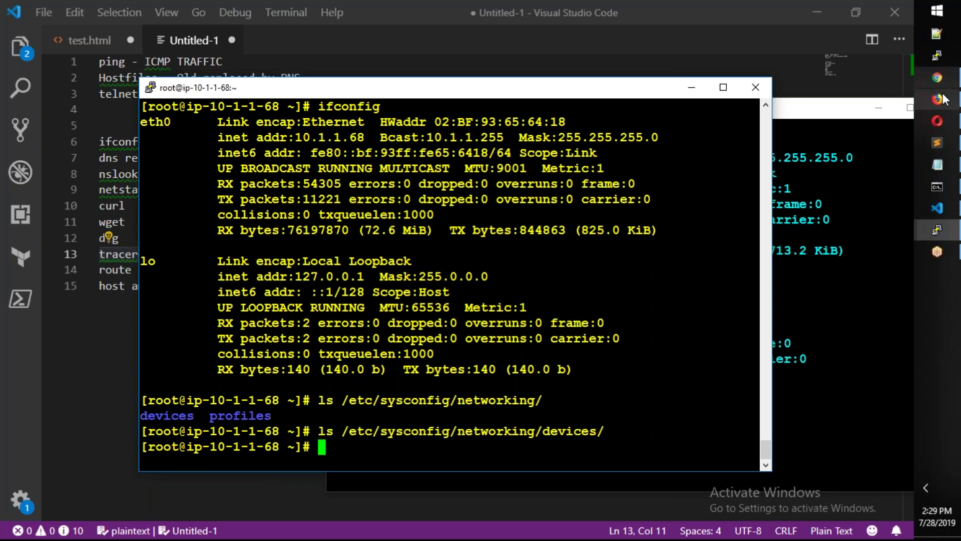
Step: Switch to Firefox, search Google for "assign static ip ubuntu" and open the featured Ubuntu 17.04 | 17.10 static IP article in a new tab
mouse_move(939, 79)
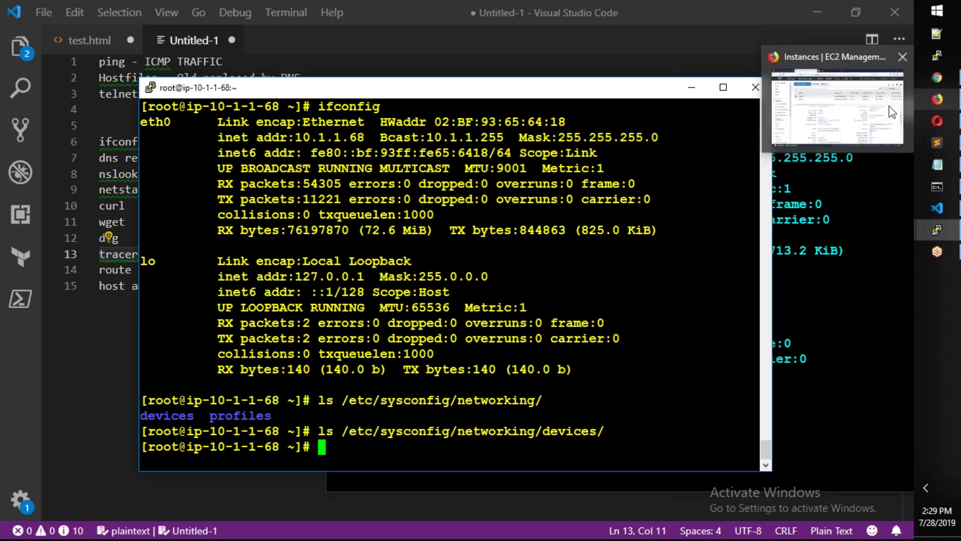
left_click(937, 99)
left_click(415, 8)
type("a")
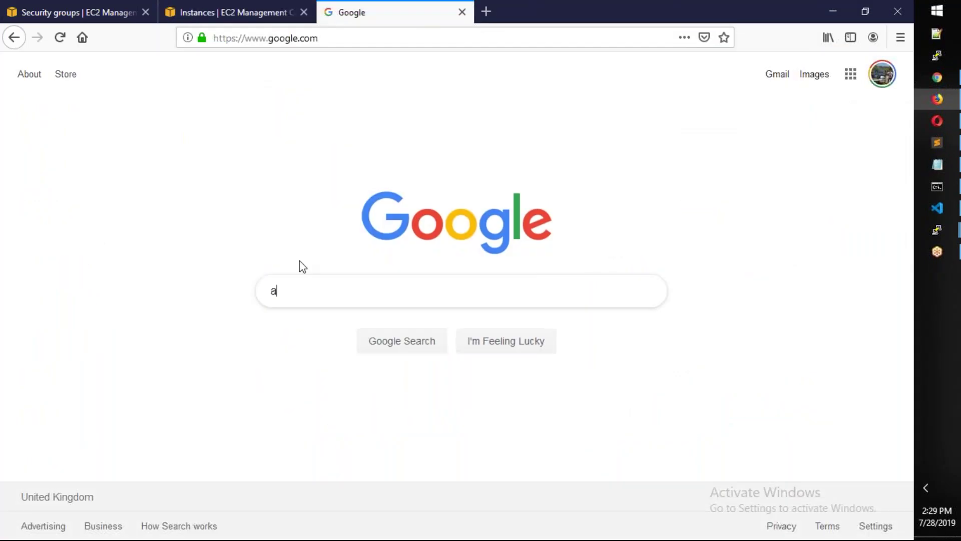
type("ssign stat")
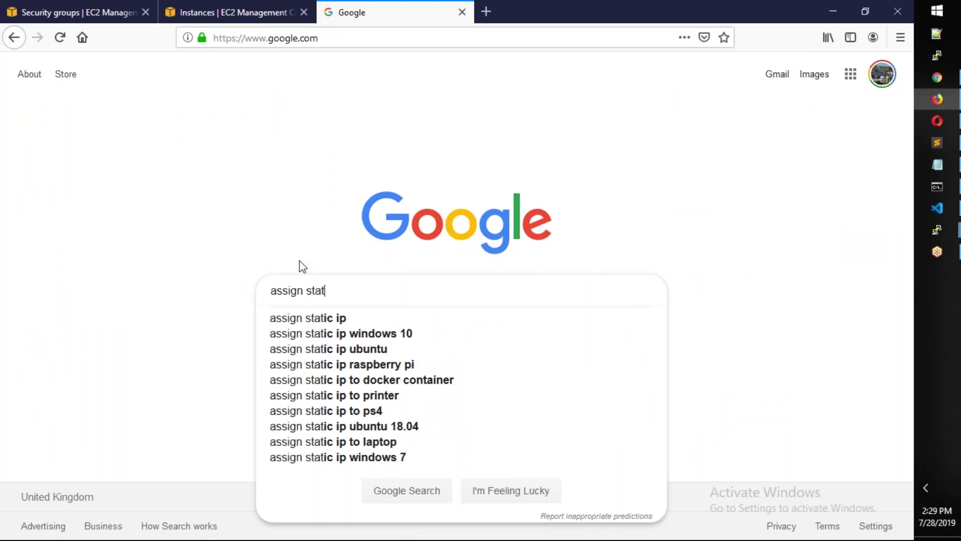
key("Down")
key("Down")
key("Down")
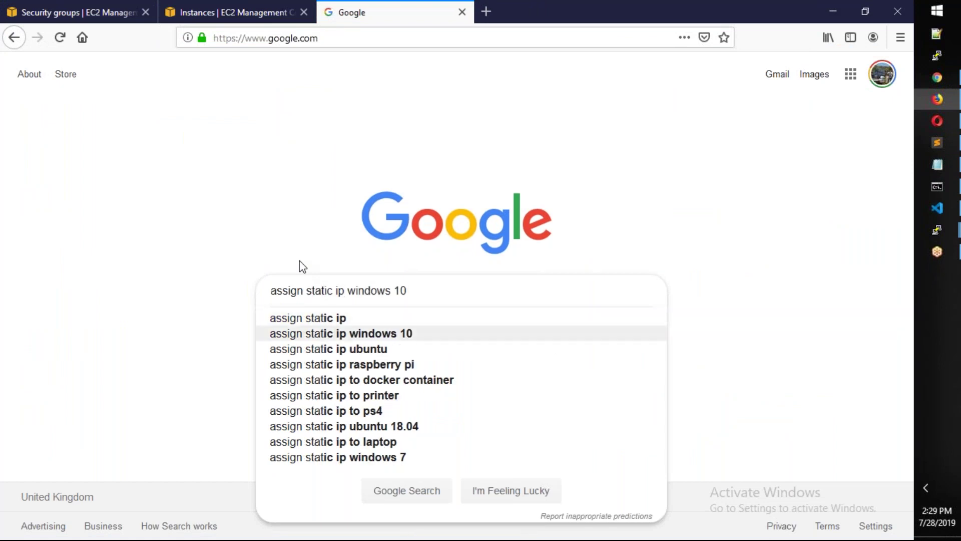
key("Return")
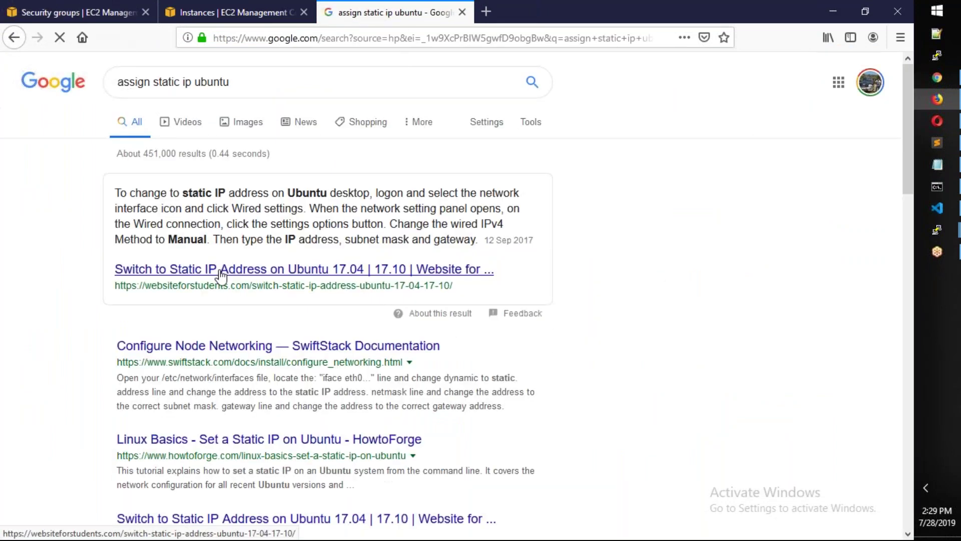
middle_click(216, 271)
left_click(540, 15)
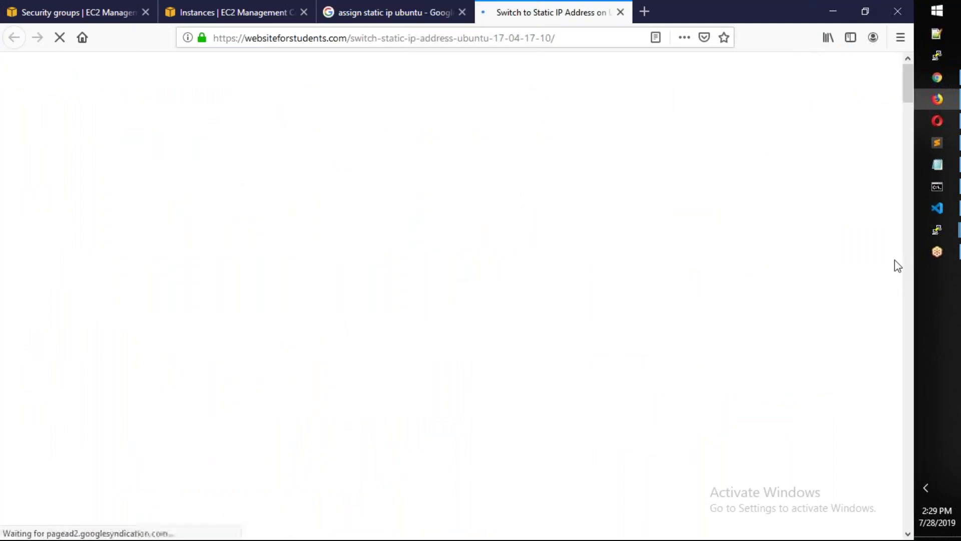
Step: Switch to the PuTTY sessions and clear the terminals of ip-10-1-1-68 and ip-10-1-1-112
mouse_move(939, 230)
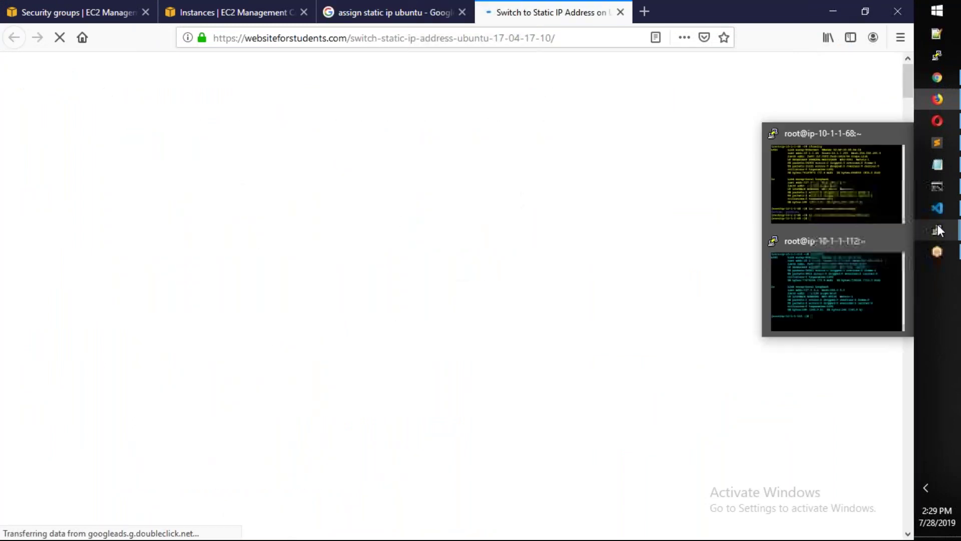
left_click(858, 193)
key("ctrl+l")
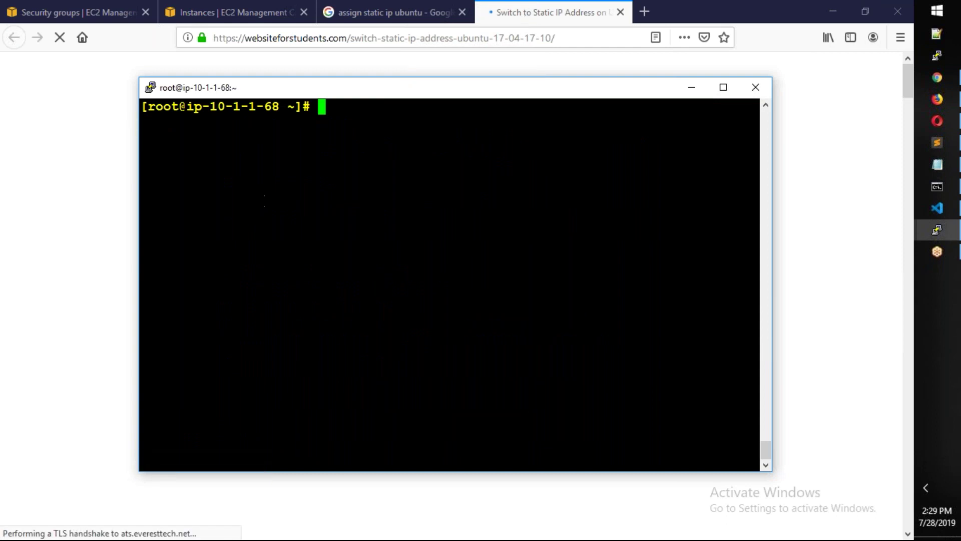
mouse_move(937, 229)
left_click(882, 295)
key("ctrl+l")
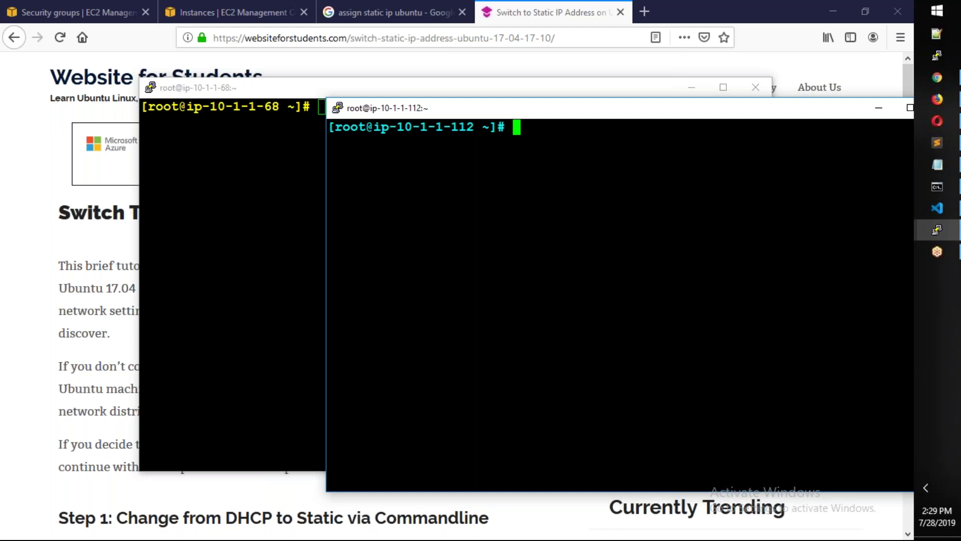
Step: Show Server-2's details in the EC2 instances list in Firefox and highlight its private IP
left_click(291, 15)
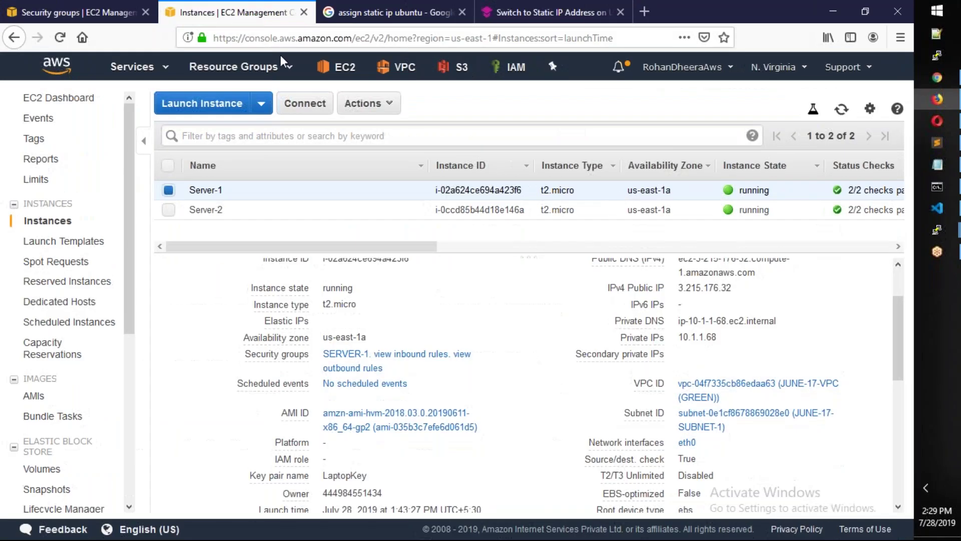
left_click(623, 206)
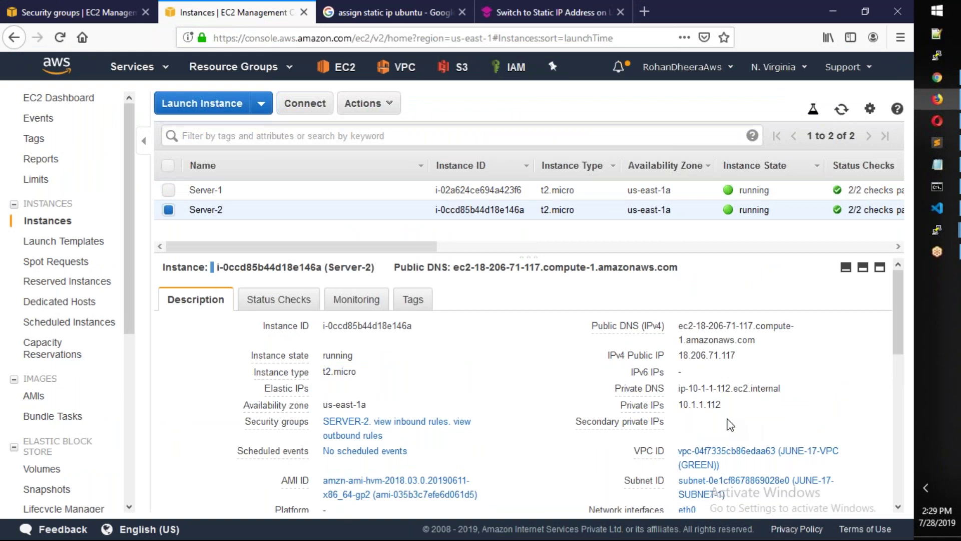
left_click_drag(721, 404, 683, 405)
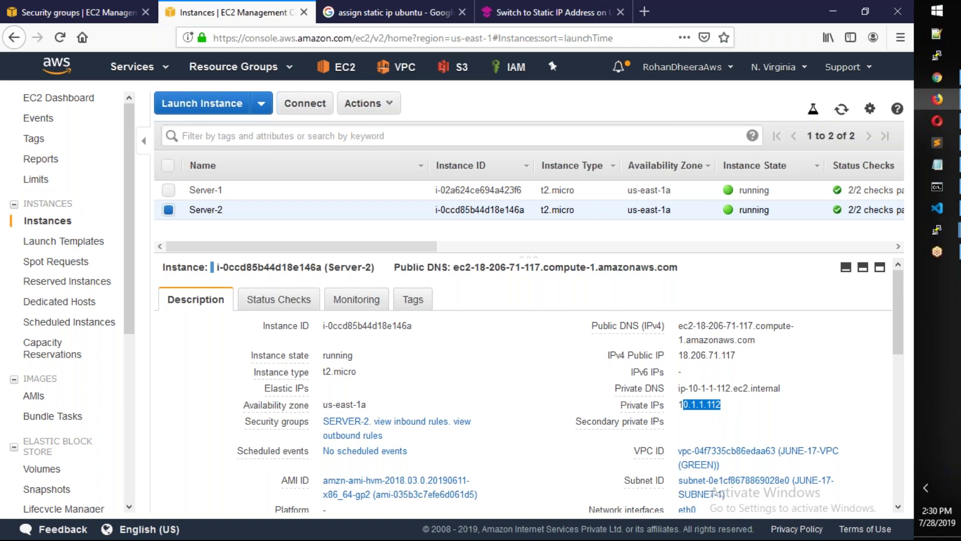
Step: Switch to the PuTTY session on ip-10-1-1-112 and display its network interfaces with ifconfig
key("alt+Tab")
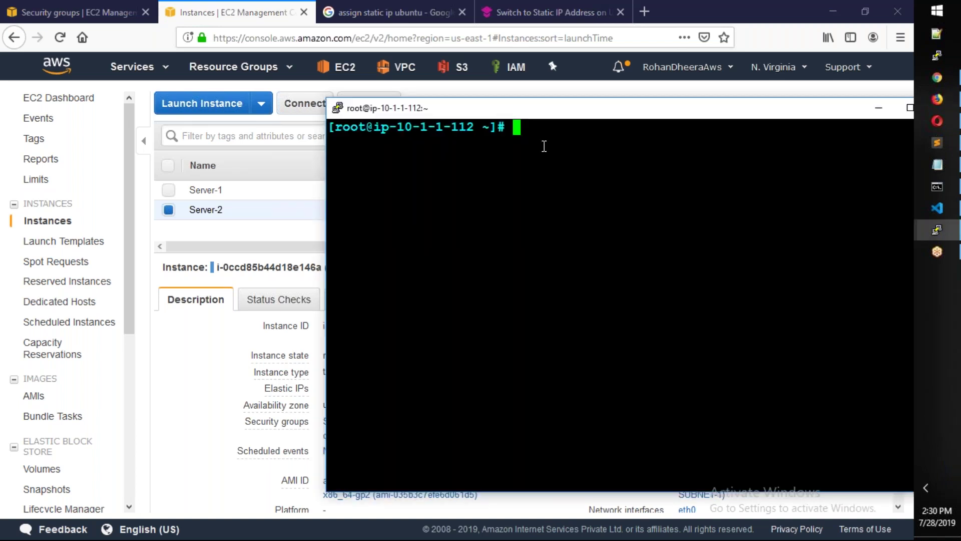
type("ifconfig")
key("Return")
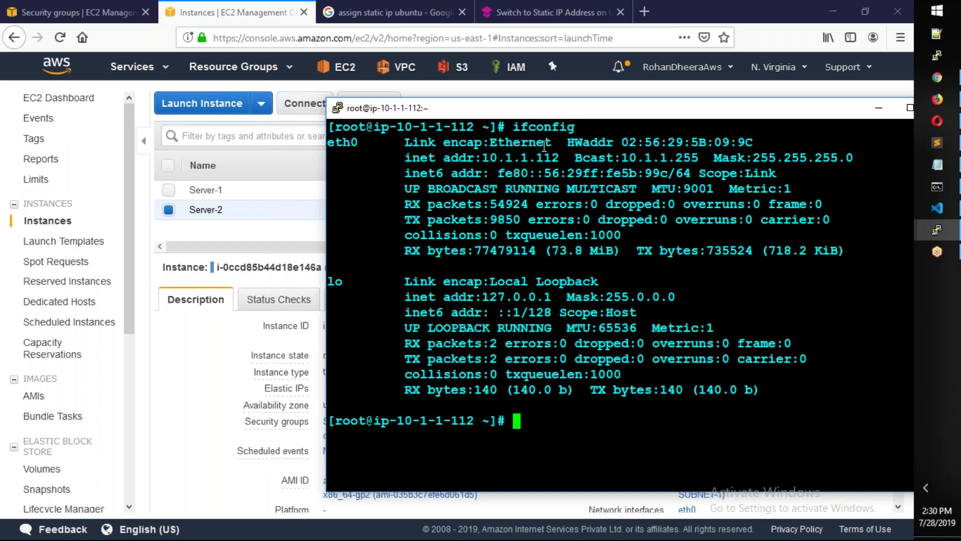
Step: Run ifconfig in the ip-10-1-1-68 session to check its network interfaces, and clear the terminal
mouse_move(937, 230)
left_click(841, 281)
type("ifconfig")
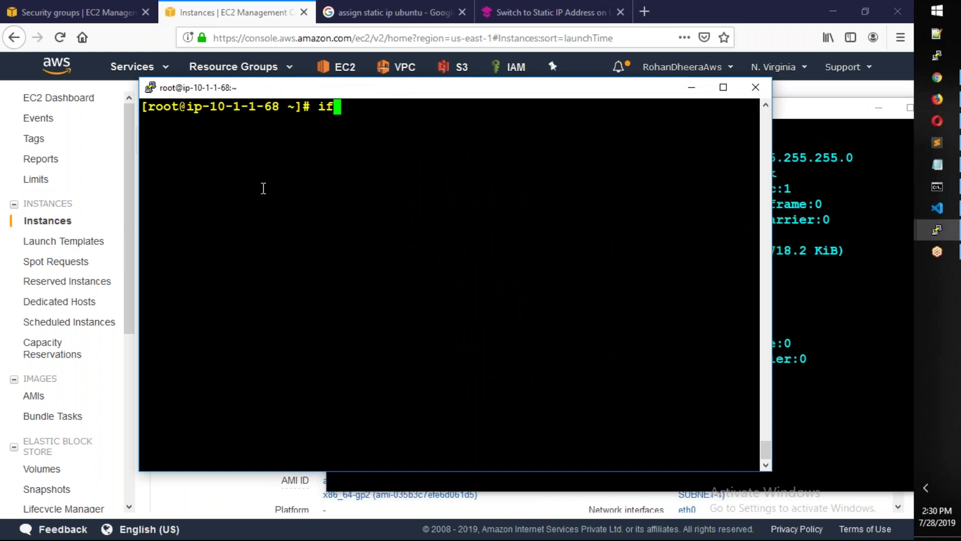
key("Return")
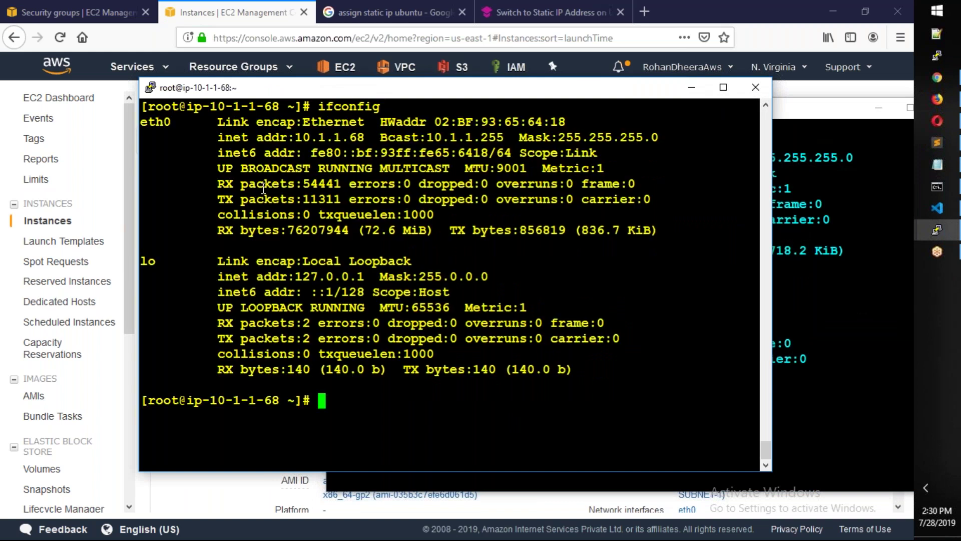
key("ctrl+l")
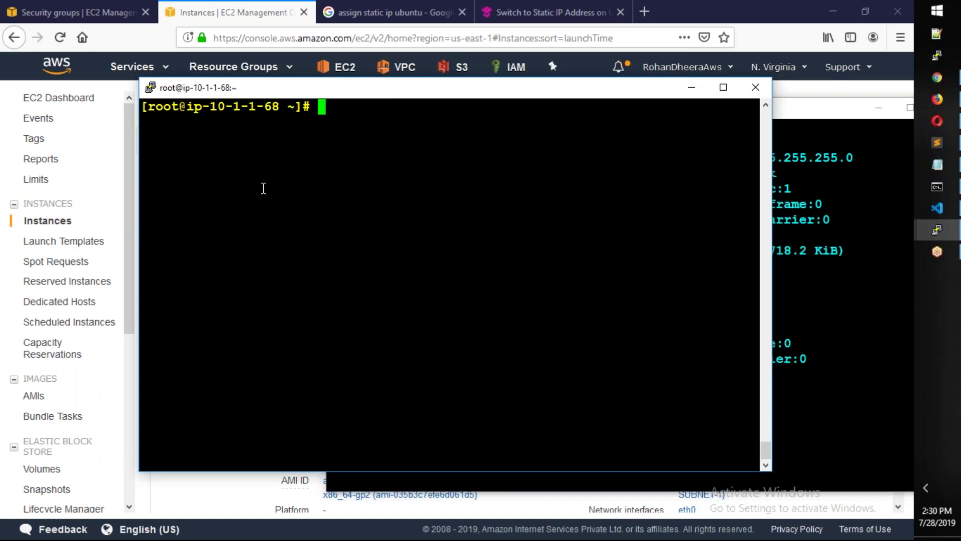
type("curl -")
key("BackSpace")
type("http://16")
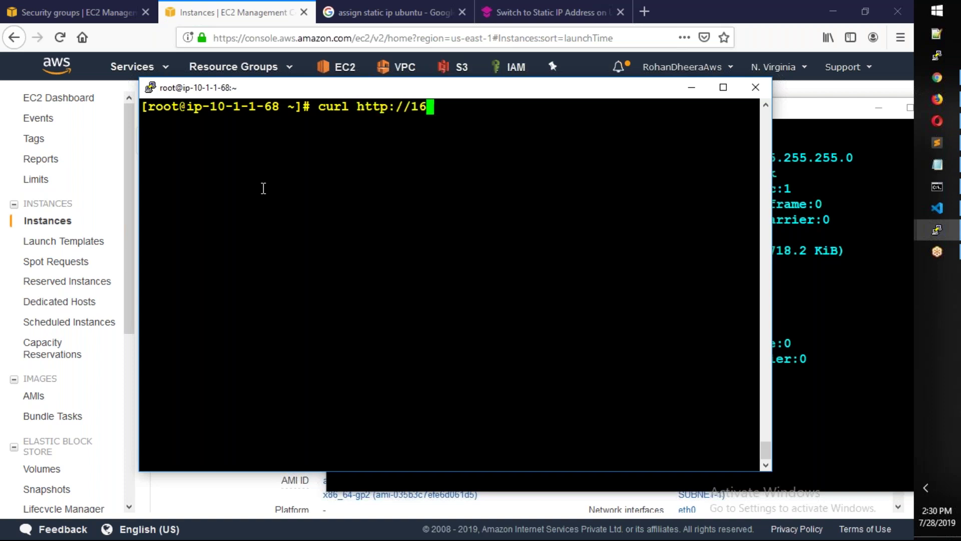
type("9.254.169.254.1")
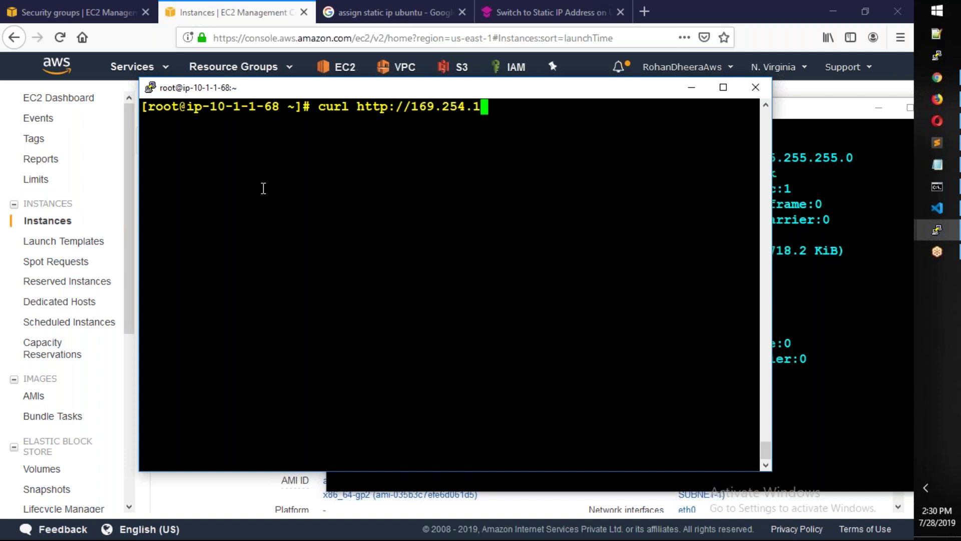
type("69.254")
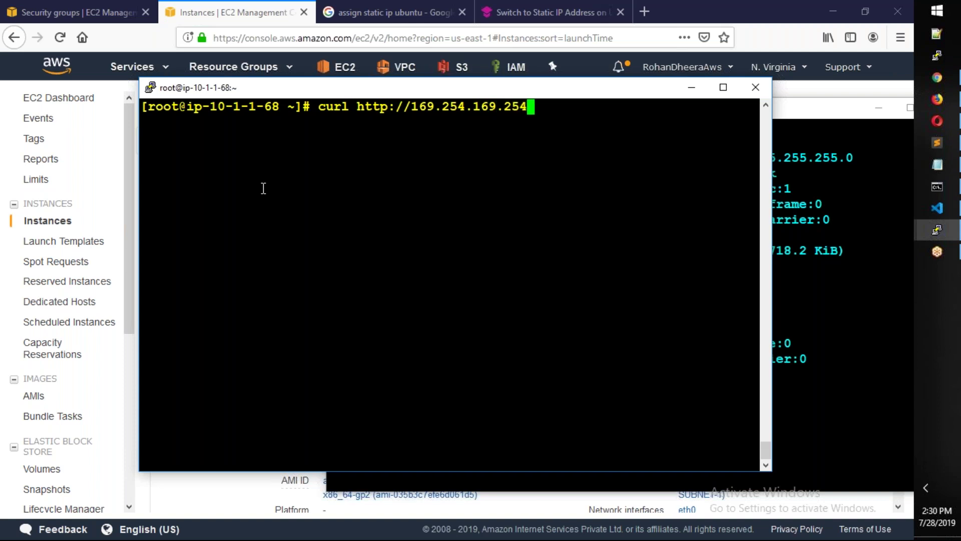
type("/latest/meta-data")
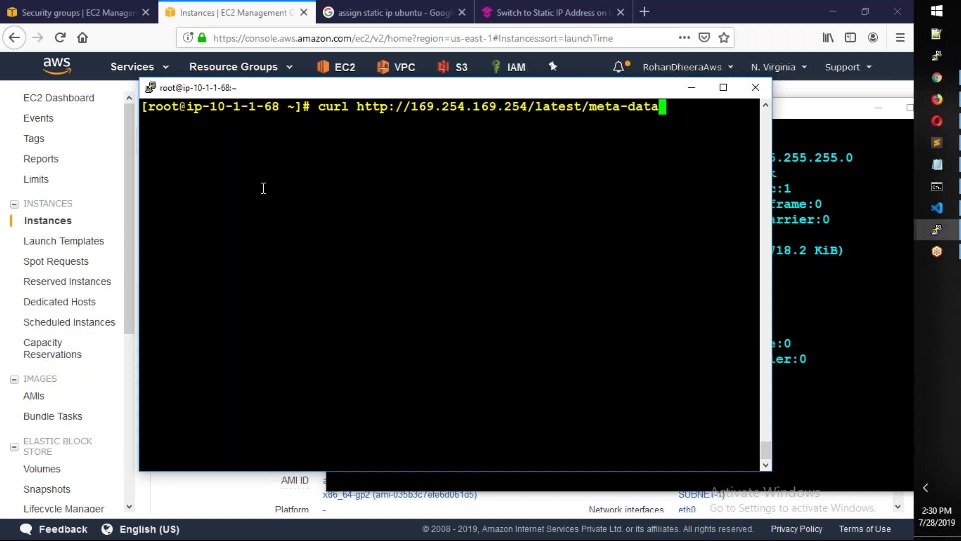
type("/")
key("Return")
Step: Query the instance's private address with curl by appending local-ipv4 from the listing to the metadata URL
key("Up")
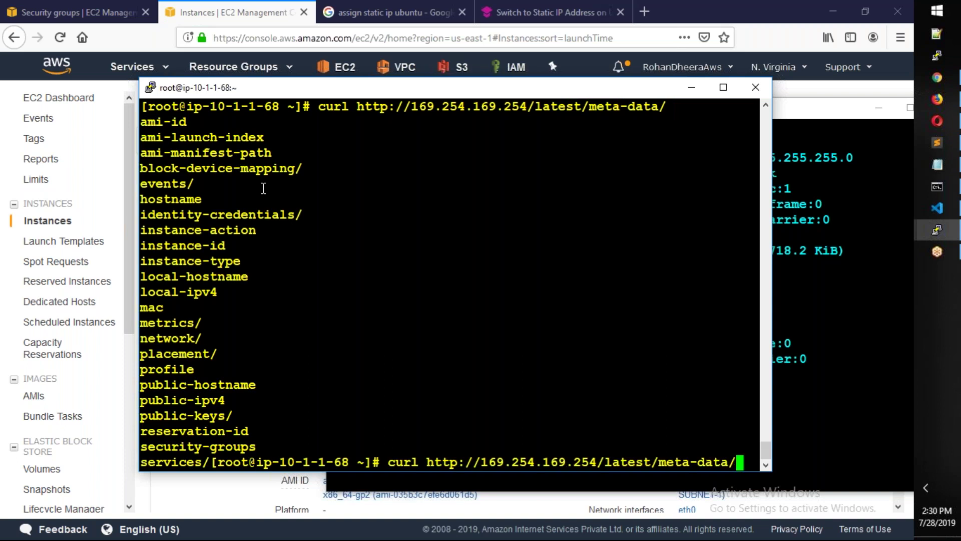
double_click(186, 296)
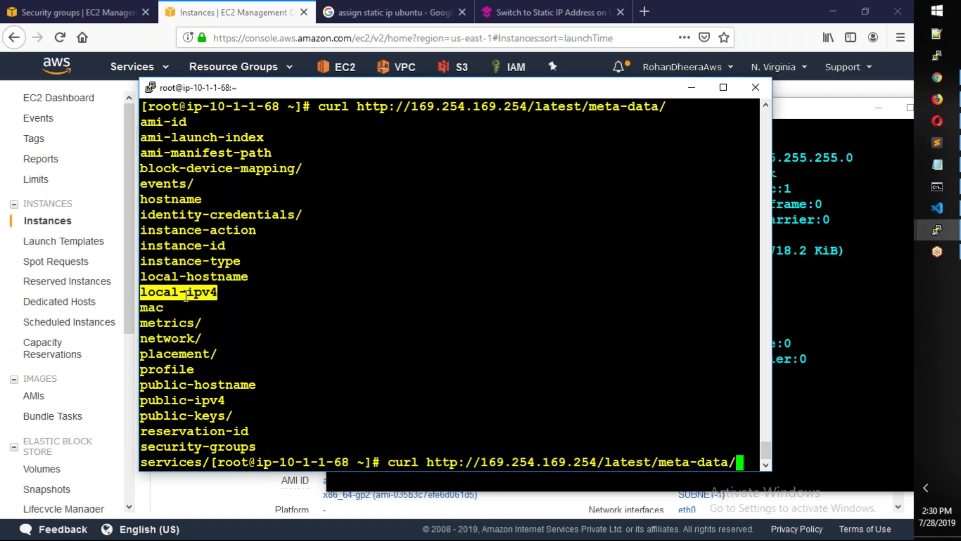
right_click(370, 326)
key("Return")
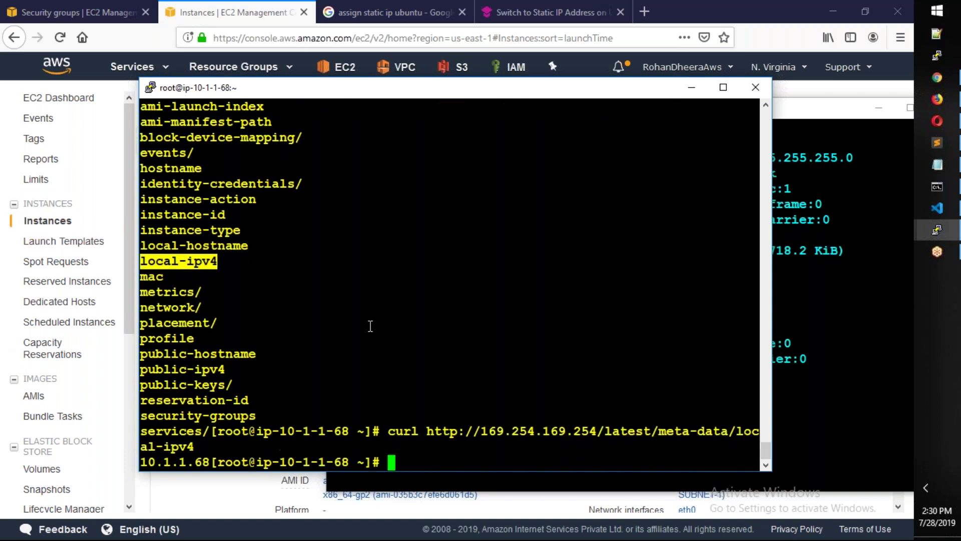
Step: Clear the terminal and rerun the local-ipv4 metadata query
key("ctrl+l")
key("Up")
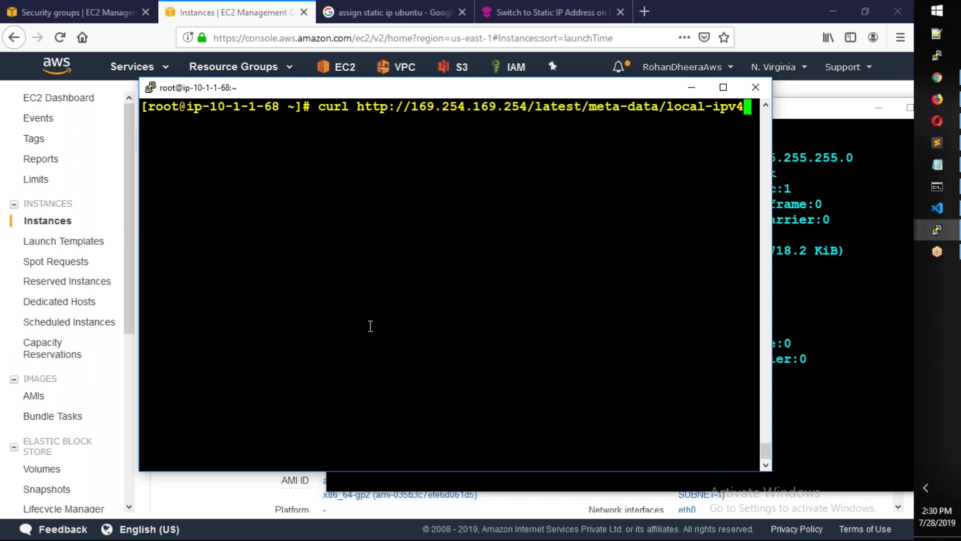
key("Return")
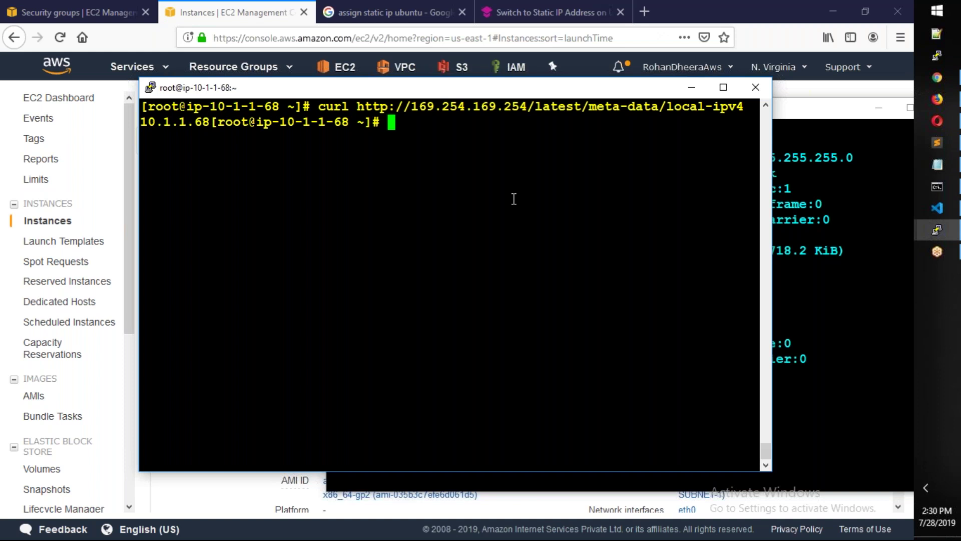
Step: Clear the output in both the ip-10-1-1-68 and ip-10-1-1-112 terminals
key("ctrl+l")
key("Return")
key("Return")
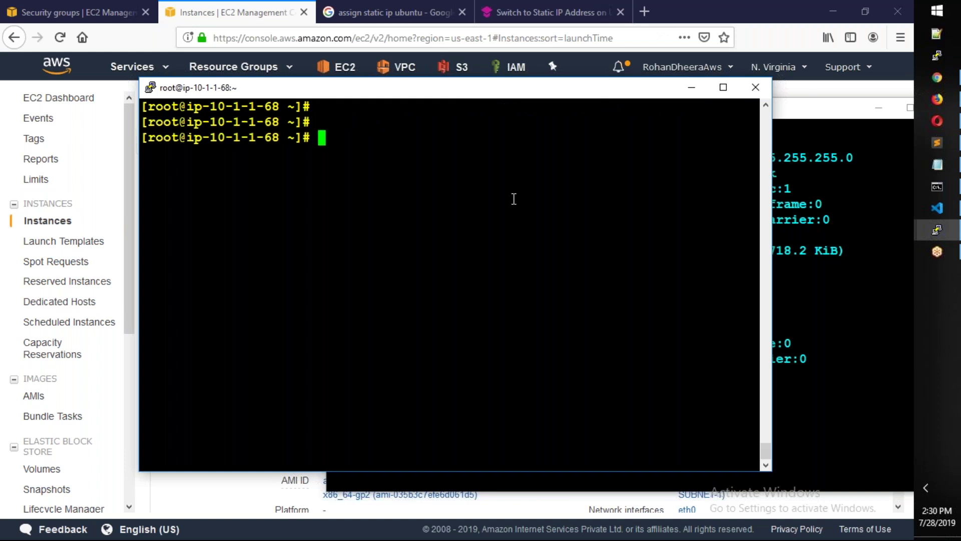
left_click(818, 234)
key("ctrl+l")
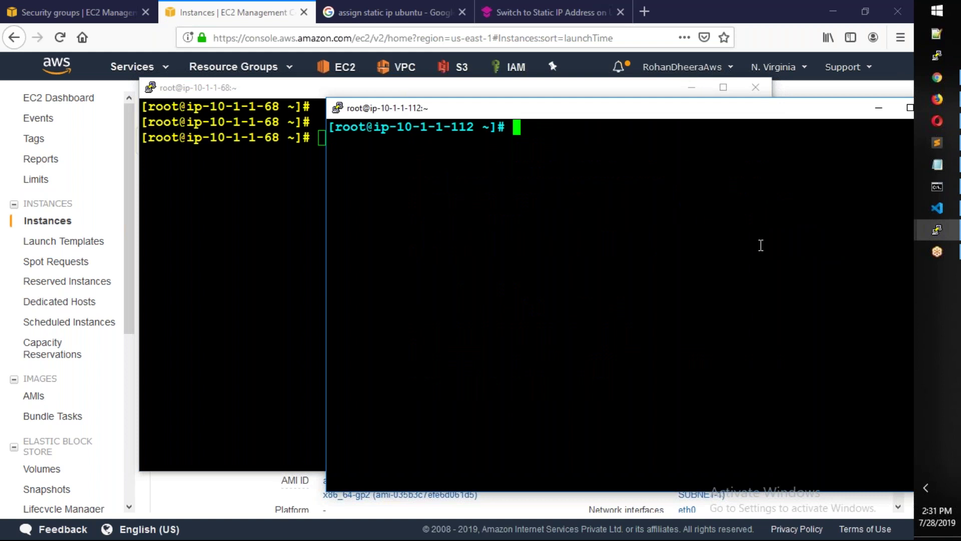
Step: Close the PuTTY sessions to ip-10-1-1-68 and ip-10-1-1-112
key("alt+Tab")
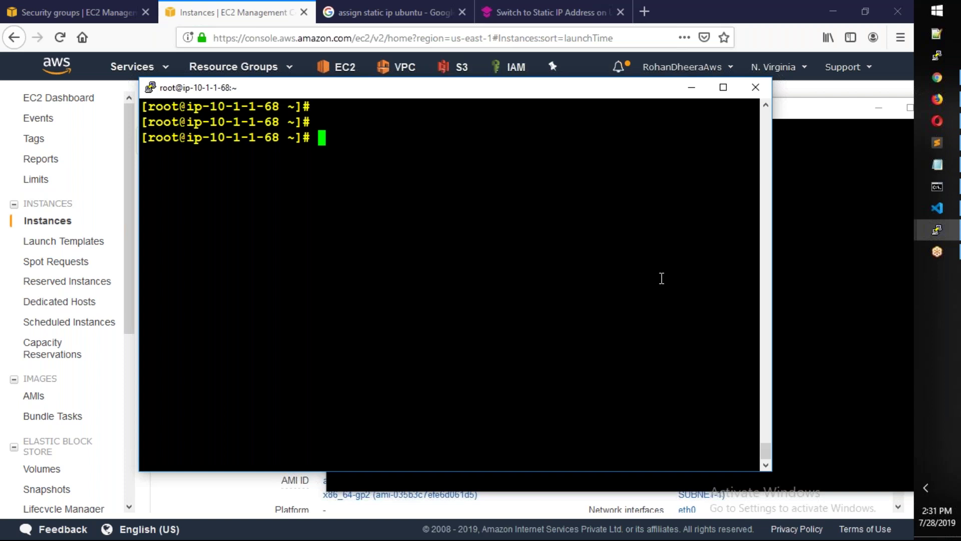
left_click(757, 86)
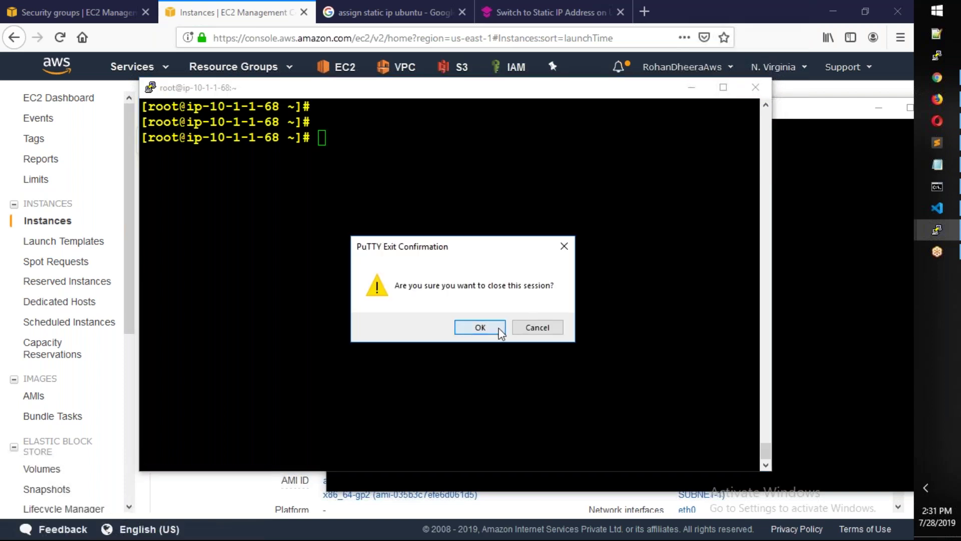
left_click(501, 331)
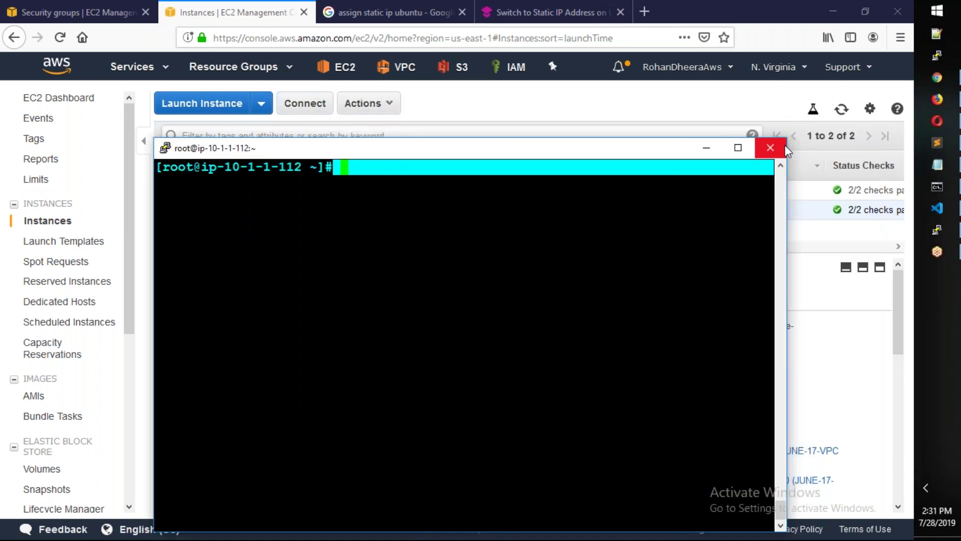
left_click(784, 148)
left_click(498, 325)
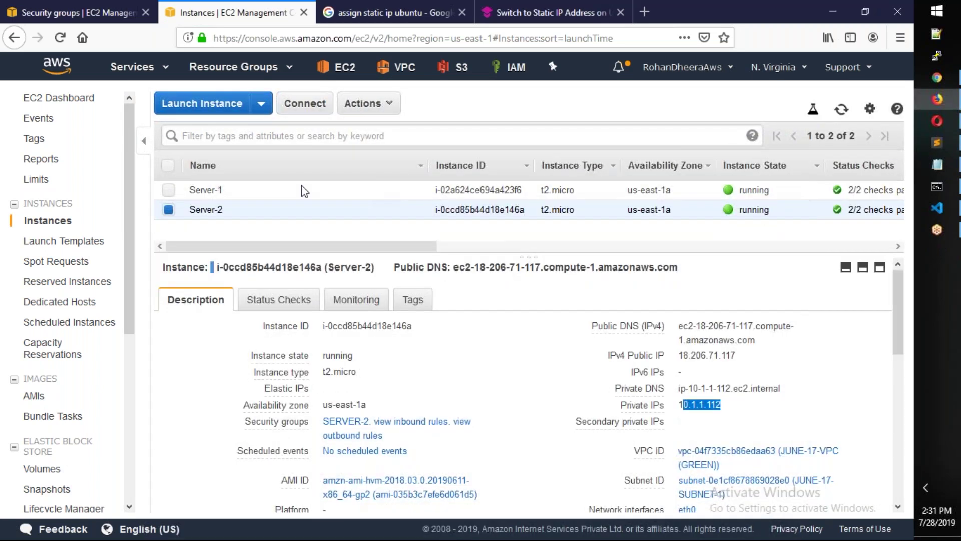
Step: Copy the public DNS name of the Server-1 instance
left_click(479, 192)
left_click(480, 191)
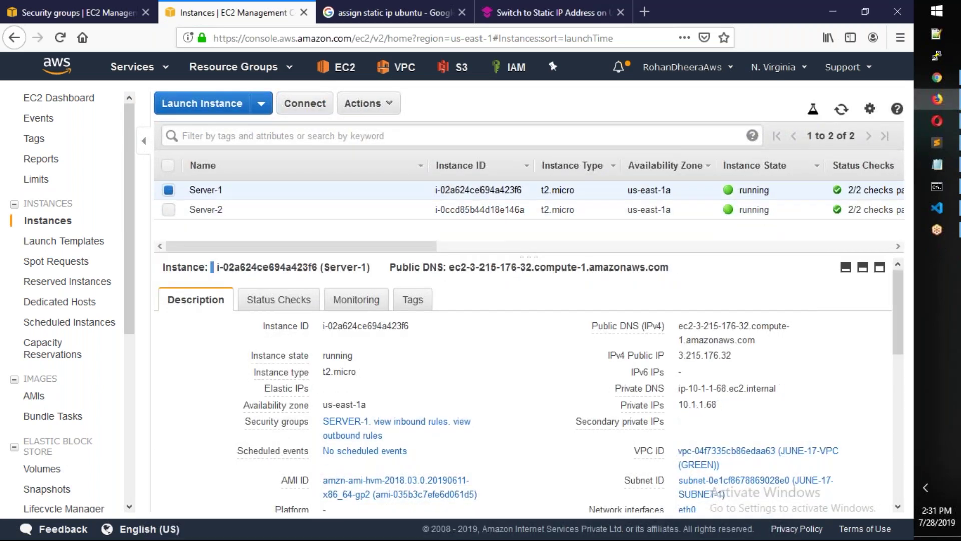
left_click(766, 340)
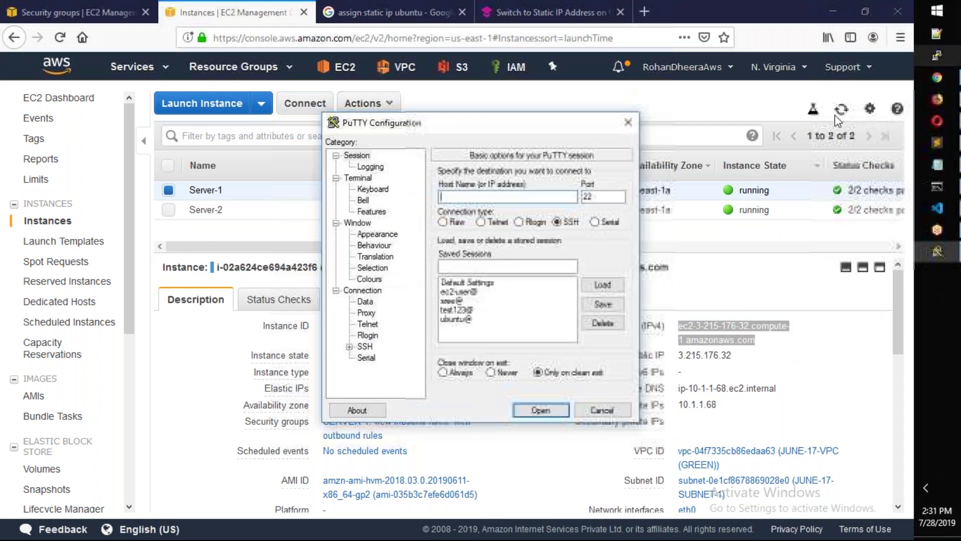
Step: In PuTTY, load the ec2-user@ saved session, append Server-1's copied public DNS to the host name, and open the connection
left_click(463, 292)
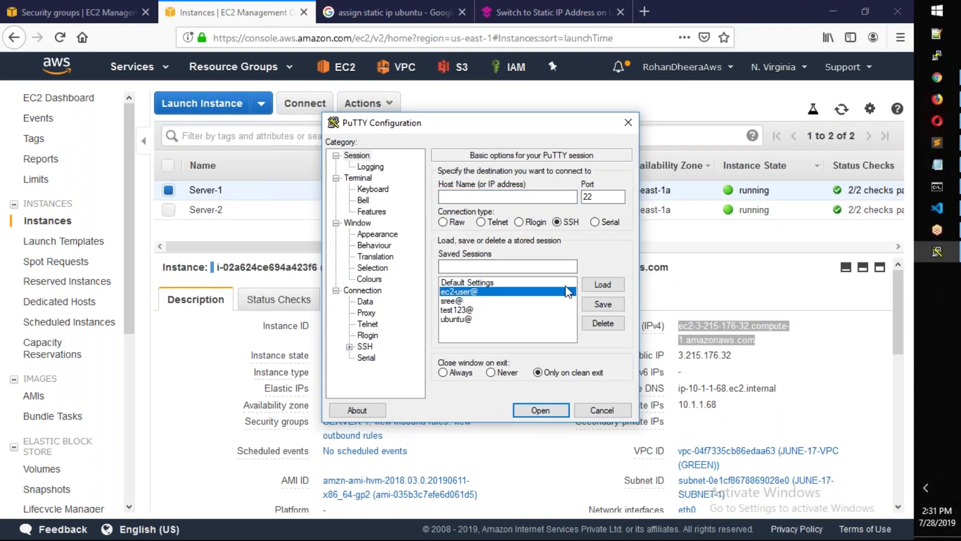
left_click(603, 285)
left_click(602, 199)
left_click(563, 194)
key("ctrl+v")
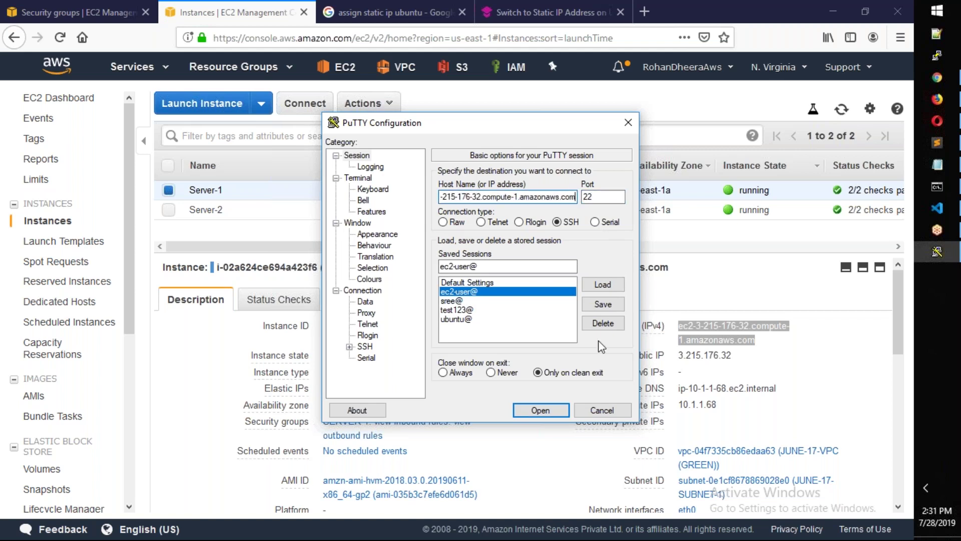
left_click(550, 414)
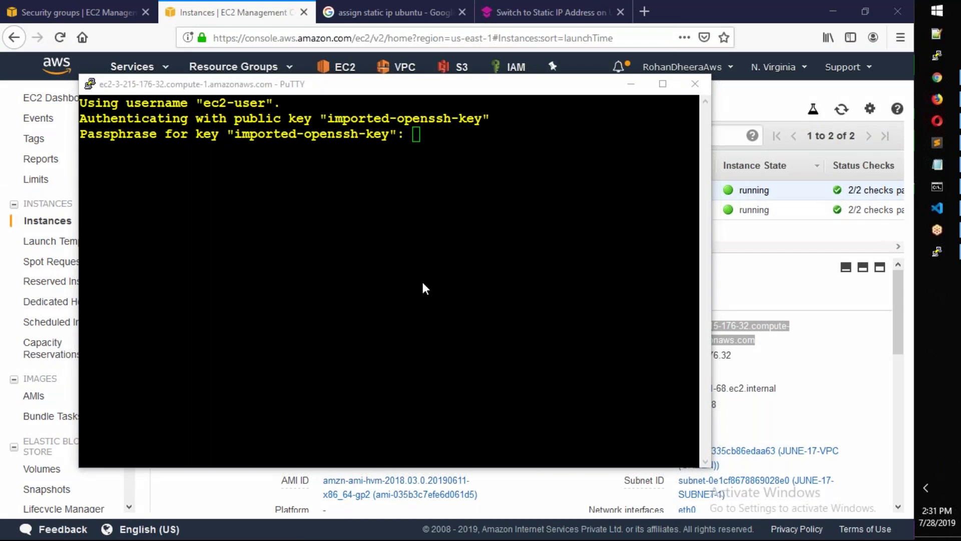
Step: Sketch a red on-screen diagram of a client box with an arrow labelled 22 pointing to an AWS box
mouse_move(532, 327)
left_mouse_down()
mouse_move(526, 249)
mouse_move(572, 249)
mouse_move(646, 305)
mouse_move(532, 328)
mouse_move(568, 274)
mouse_move(580, 291)
mouse_move(606, 258)
mouse_move(616, 273)
left_mouse_up()
left_click_drag(135, 283, 150, 335)
mouse_move(135, 284)
left_mouse_down()
mouse_move(210, 300)
mouse_move(158, 333)
left_mouse_up()
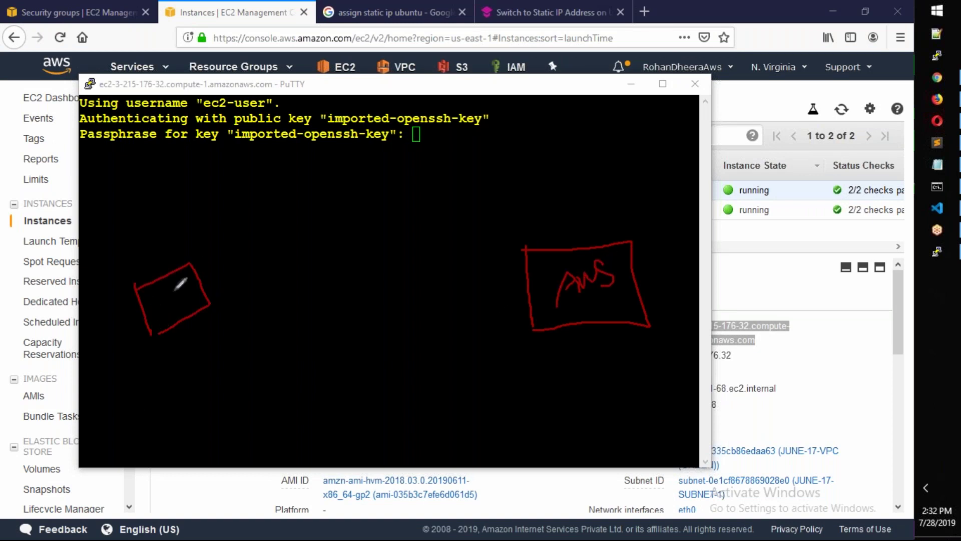
mouse_move(173, 291)
left_mouse_down()
mouse_move(366, 268)
mouse_move(522, 263)
mouse_move(510, 287)
left_mouse_up()
left_click_drag(346, 259, 420, 247)
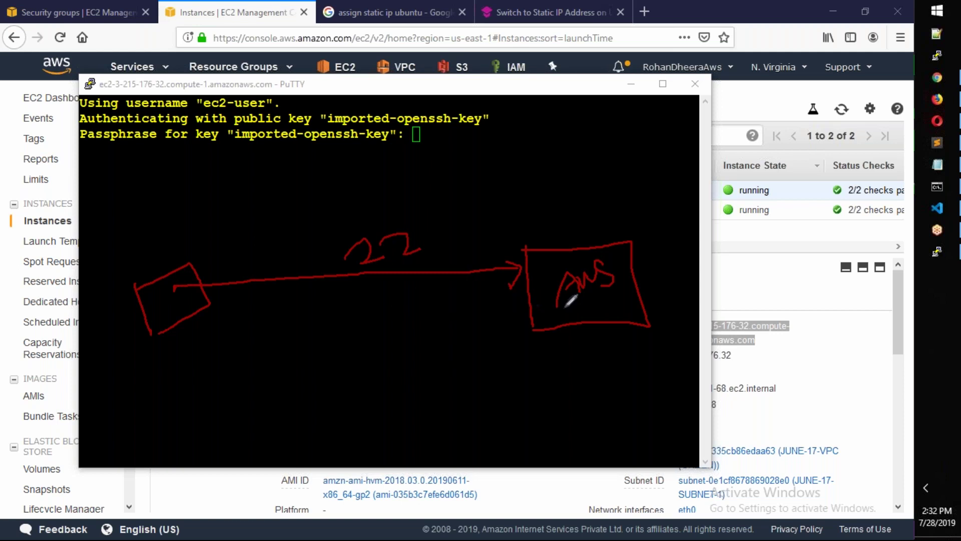
Step: Draw a green return arrow from AWS to the client with its 1024-and-up port range, and clear the drawing
mouse_move(528, 306)
left_mouse_down()
mouse_move(253, 316)
mouse_move(225, 305)
mouse_move(228, 328)
left_mouse_up()
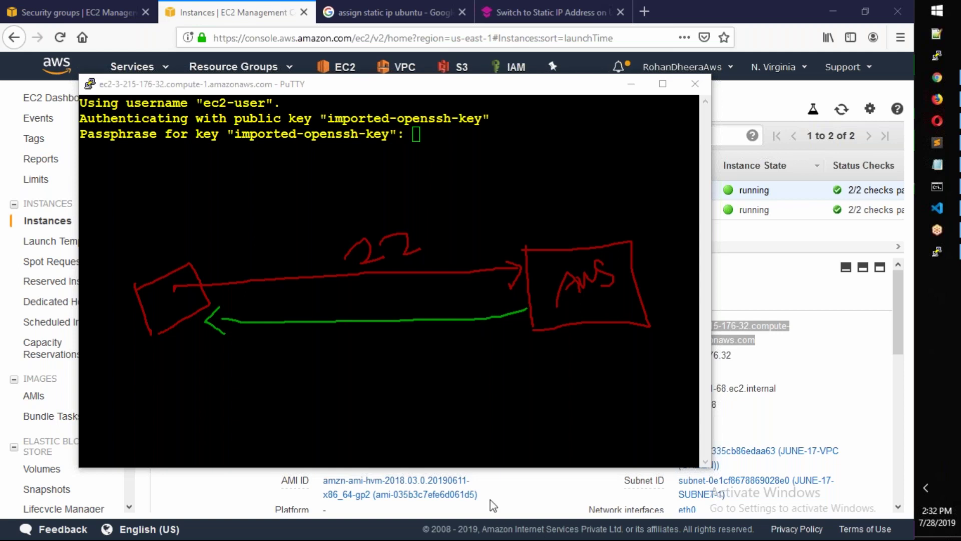
mouse_move(322, 354)
left_mouse_down()
mouse_move(322, 383)
mouse_move(349, 361)
mouse_move(376, 373)
mouse_move(376, 362)
mouse_move(431, 358)
left_mouse_up()
left_click_drag(436, 338, 441, 368)
mouse_move(527, 308)
left_mouse_down()
mouse_move(532, 317)
mouse_move(184, 325)
left_mouse_up()
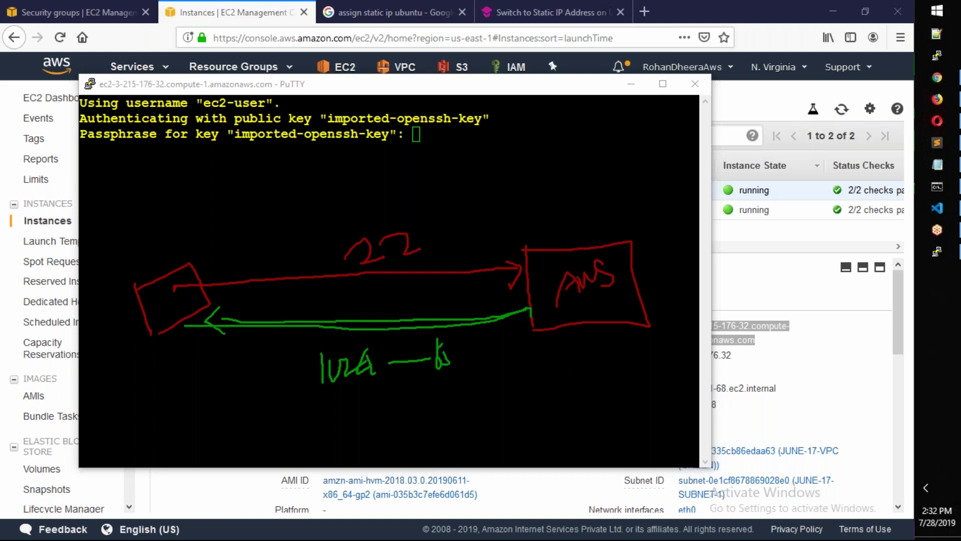
key("Escape")
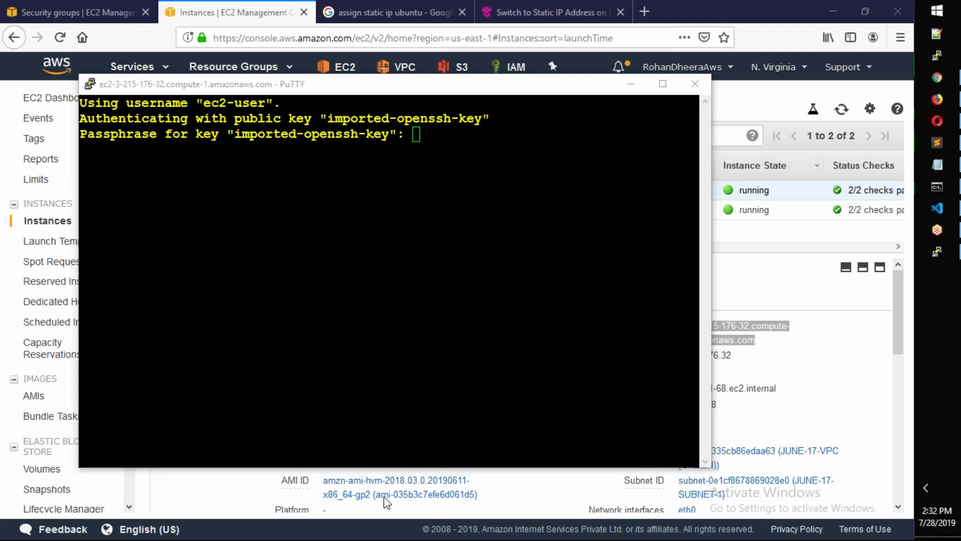
Step: Submit the key passphrase for the Server-1 session and switch to root with sudo su - on a cleared terminal
left_click(409, 321)
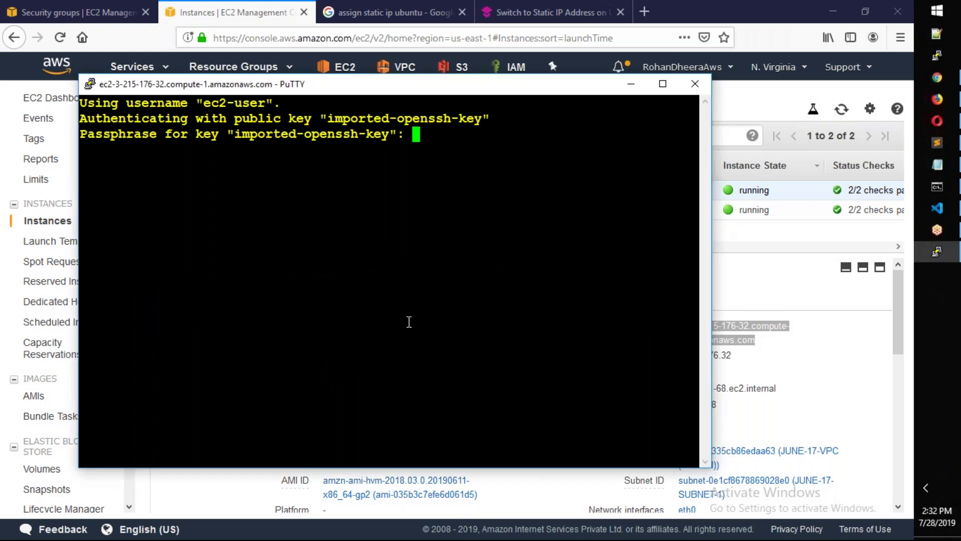
key("Return")
type("suco")
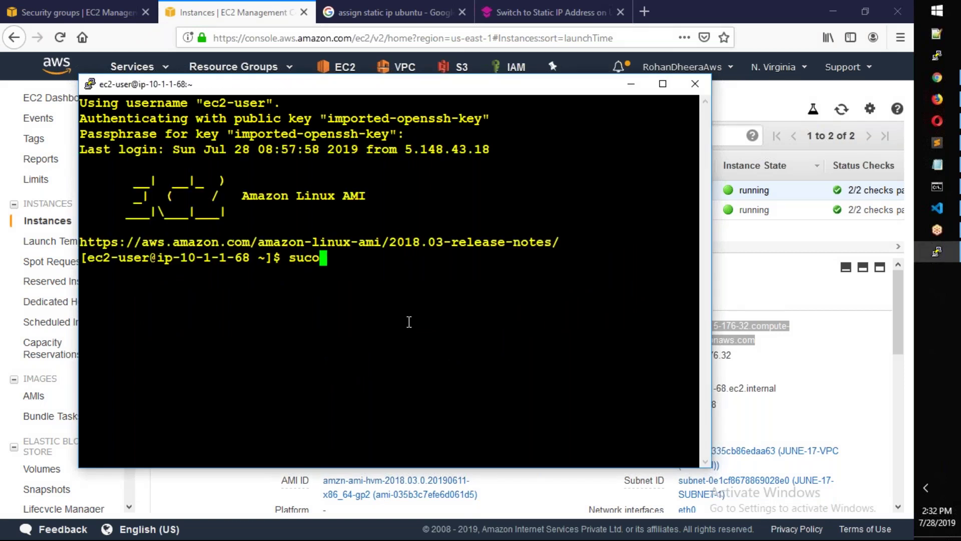
type(" su -")
key("Return")
type("sudo su -")
key("Return")
key("ctrl+l")
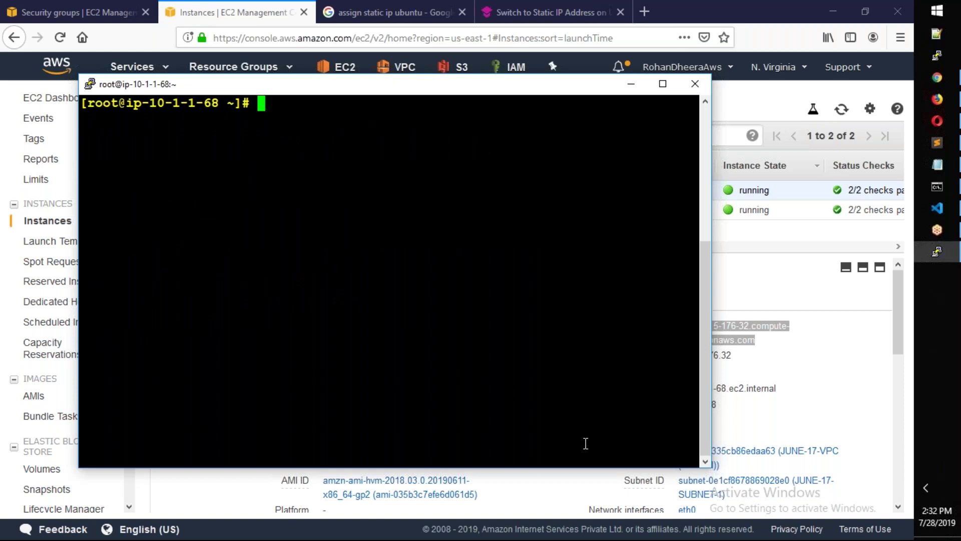
Step: Enlarge the Server-1 terminal window and run netstat
left_click_drag(710, 467, 881, 505)
left_click_drag(79, 75, 32, 28)
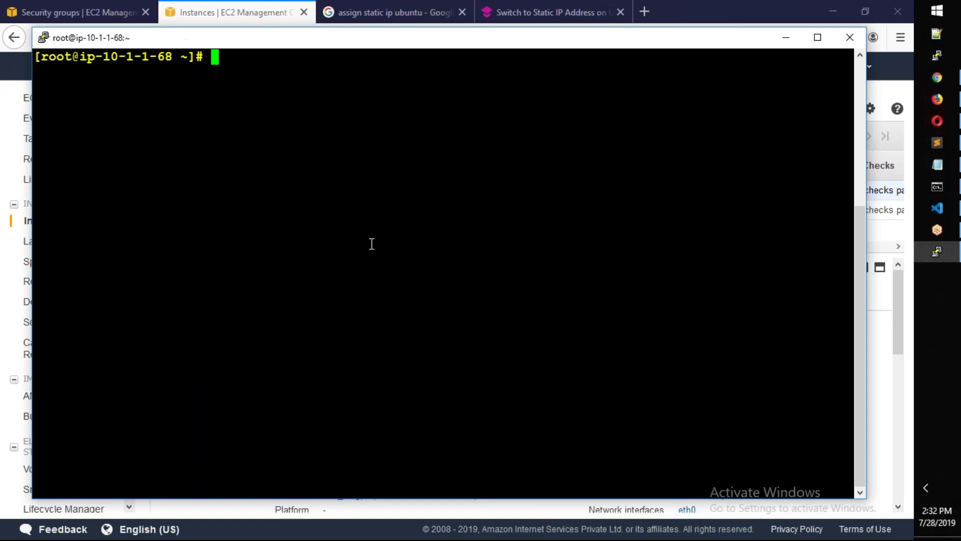
type("netstat")
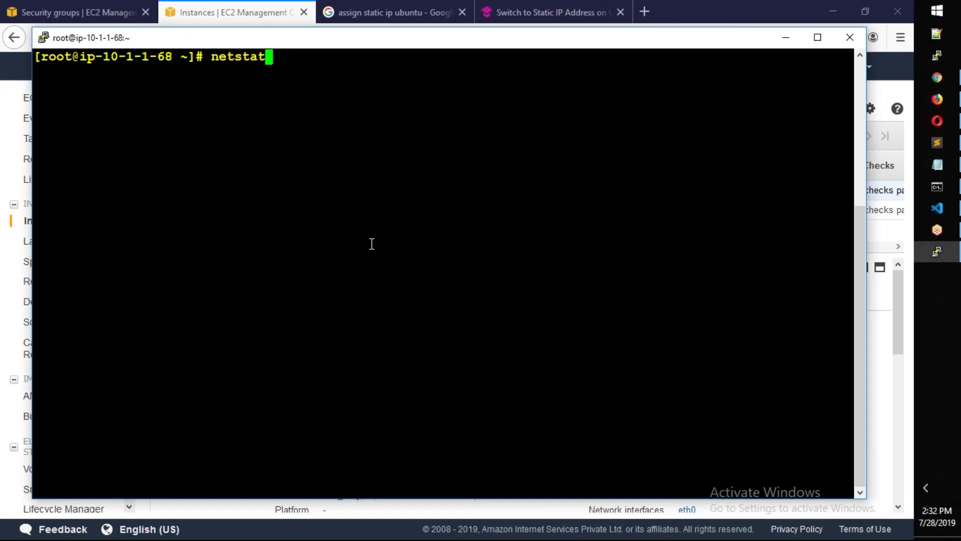
key("Return")
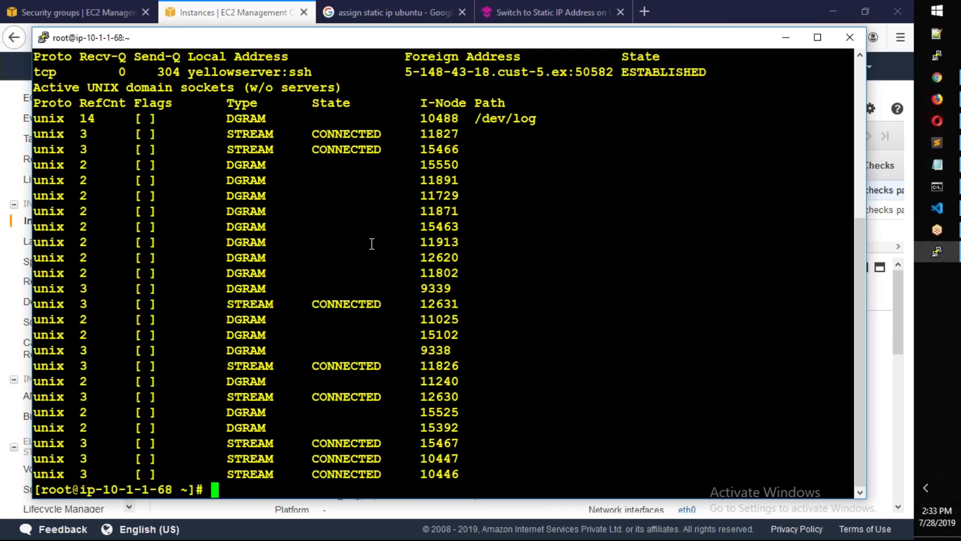
Step: Examine the local address, foreign address and port of the active Internet connection in the netstat output
key("shift+Page_Up")
left_click_drag(31, 257, 350, 256)
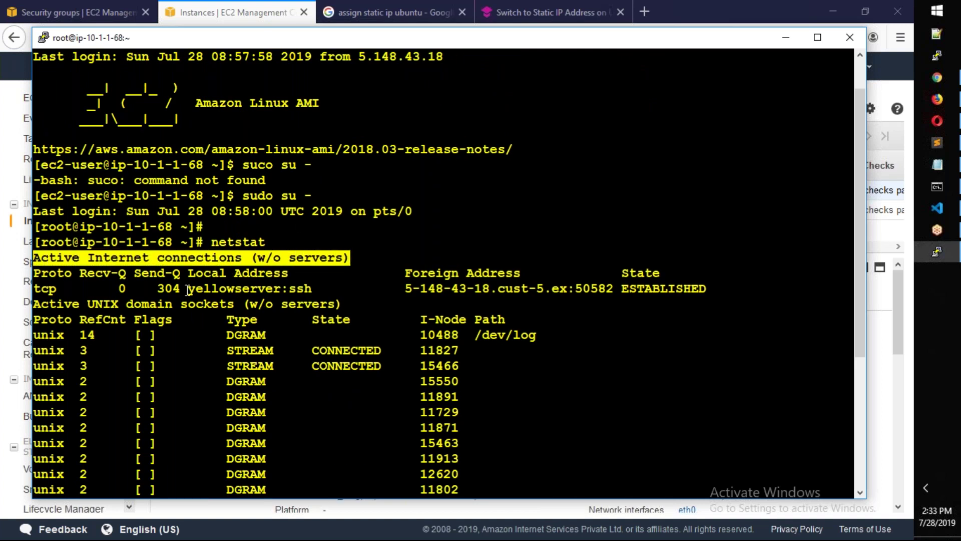
left_click_drag(188, 289, 307, 290)
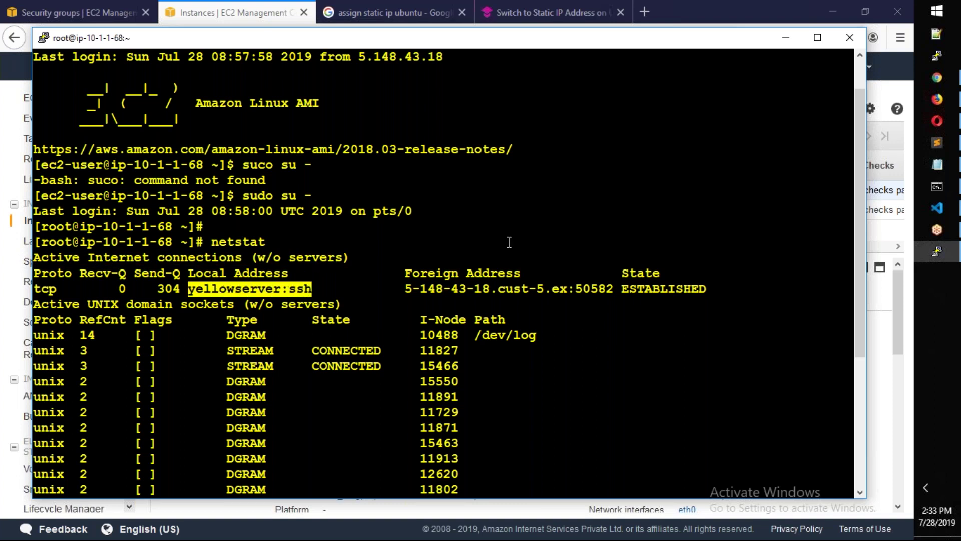
left_click_drag(405, 289, 610, 293)
left_click(610, 300)
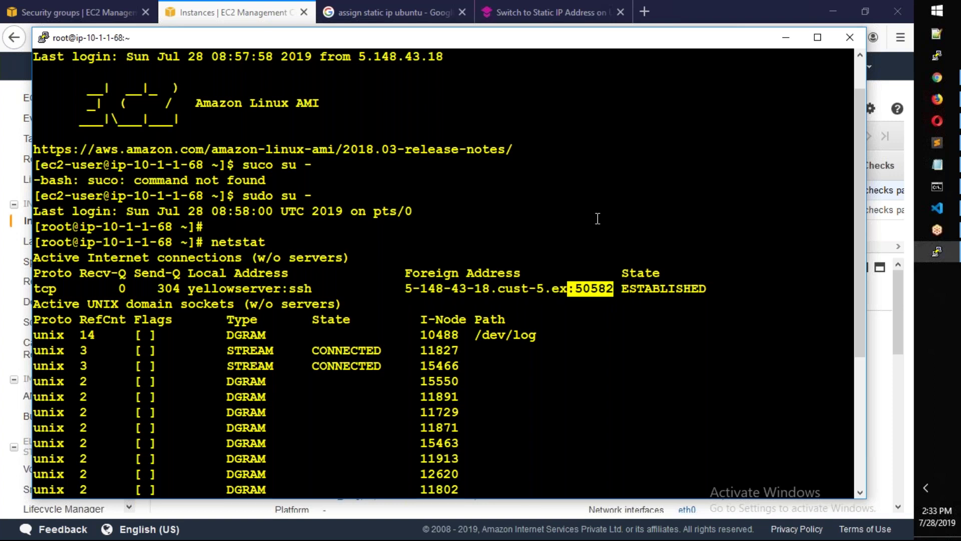
left_click_drag(311, 289, 191, 288)
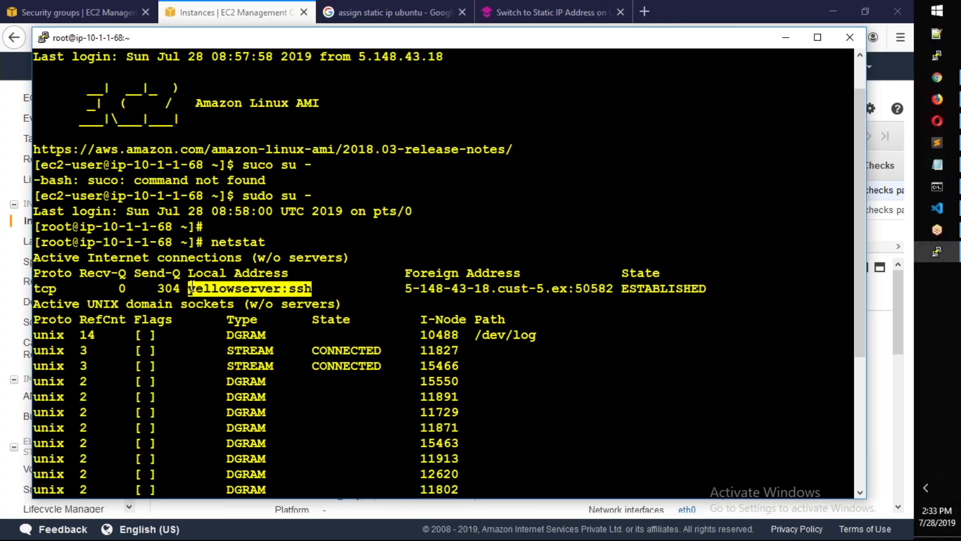
left_click_drag(575, 289, 611, 290)
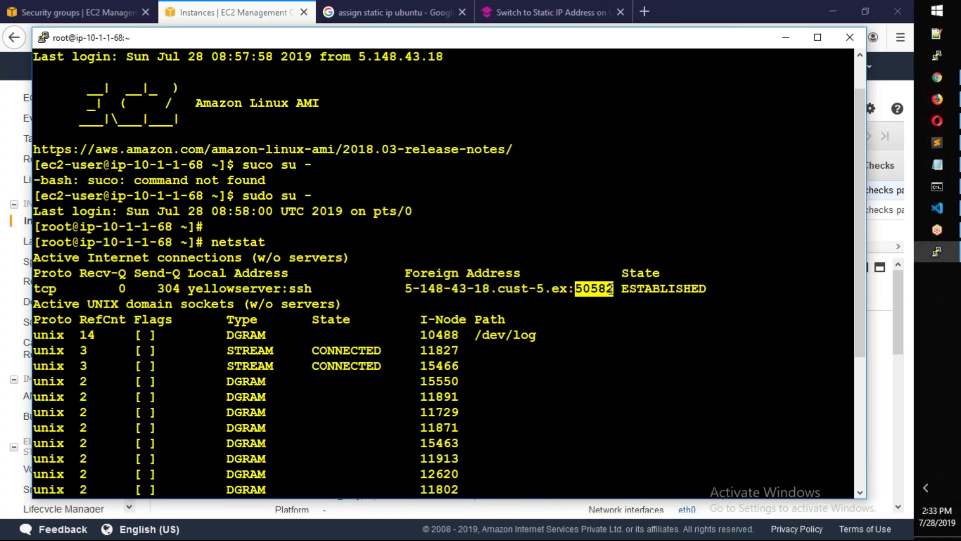
Step: List all connections and listening sockets on Server-1 with netstat -a
key("Return")
key("Return")
key("Return")
type("netsta -a")
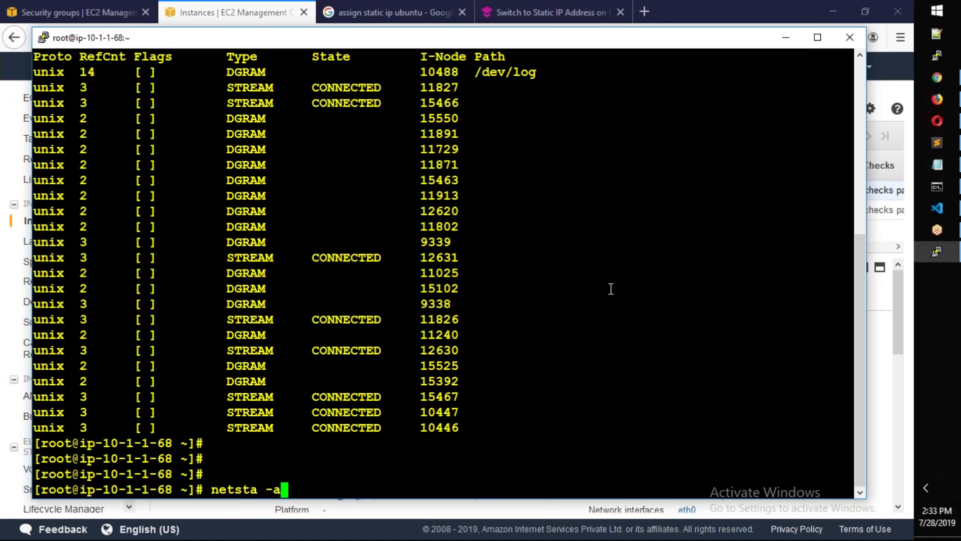
key("Return")
key("Up")
key("BackSpace")
key("BackSpace")
key("BackSpace")
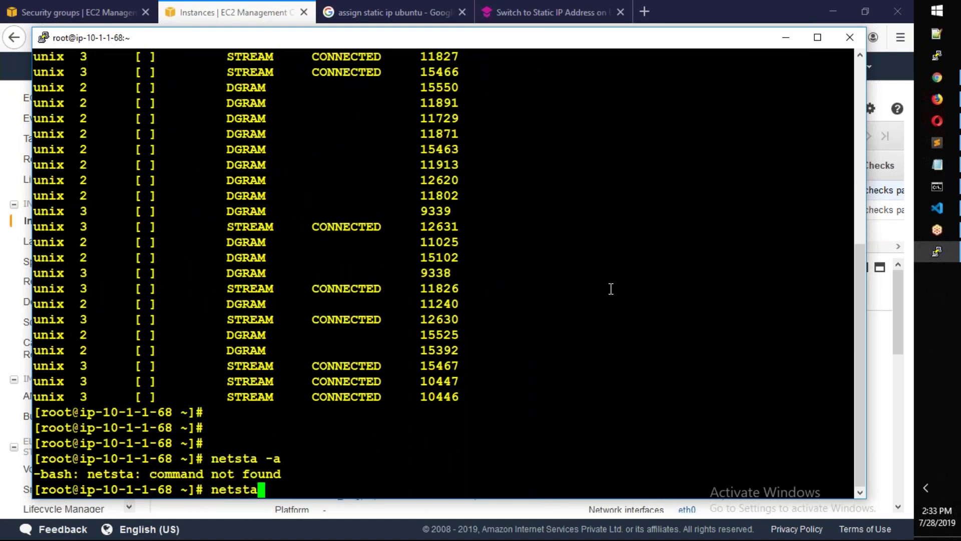
type("t -a")
key("Return")
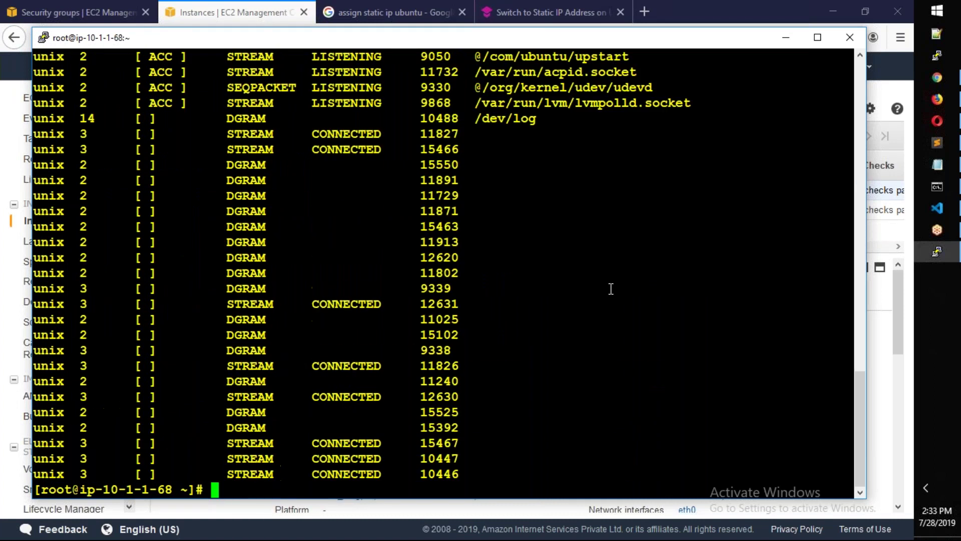
Step: Clear the terminal and filter the full socket listing for port 80 with netstat -a | grep -i 80
scroll(611, 289, "up", 9)
scroll(611, 289, "down", 5)
scroll(611, 289, "down", 5)
key("ctrl+l")
key("Up")
type("| grep ")
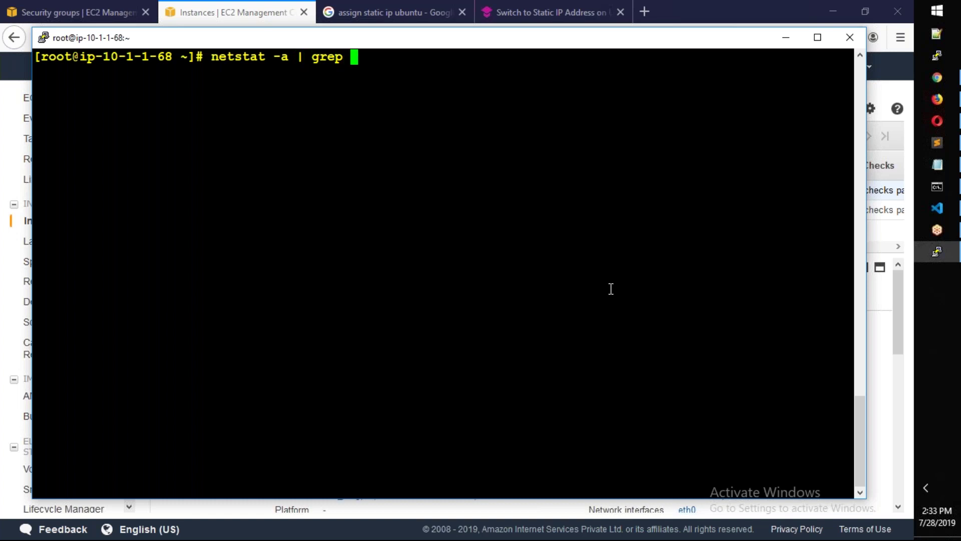
type("i")
key("BackSpace")
key("BackSpace")
type("-i 80")
key("Return")
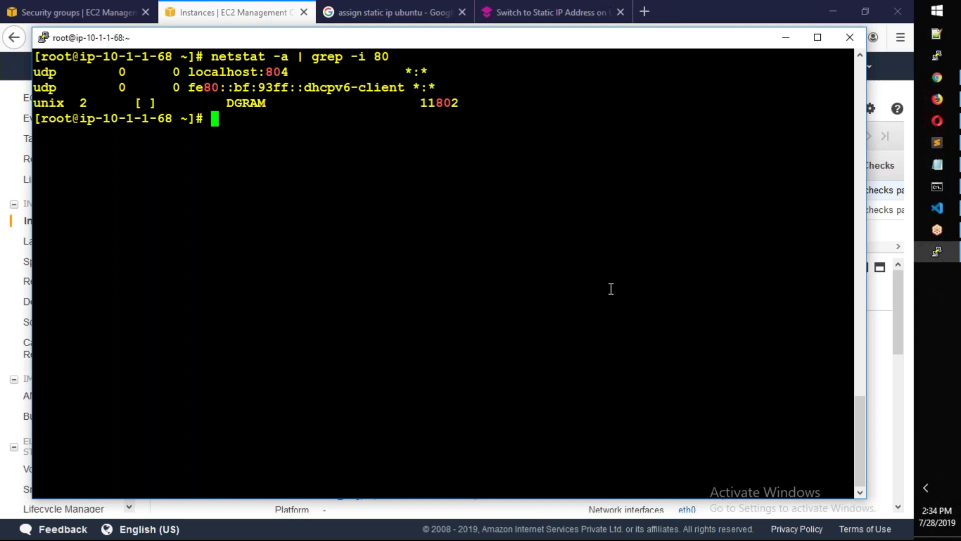
type("apt")
key("BackSpace")
key("BackSpace")
key("BackSpace")
type("yum insstal")
key("BackSpace")
key("BackSpace")
key("BackSpace")
key("BackSpace")
key("BackSpace")
key("BackSpace")
key("BackSpace")
key("BackSpace")
key("BackSpace")
key("BackSpace")
key("BackSpace")
Step: Switch to the EC2 console in Firefox and copy Server-2's IPv4 public IP
left_click(273, 13)
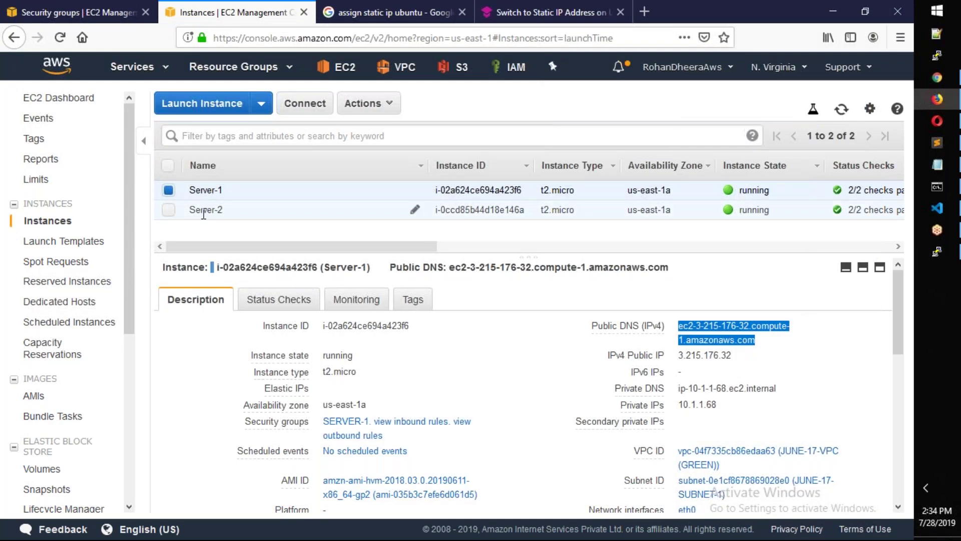
left_click(586, 207)
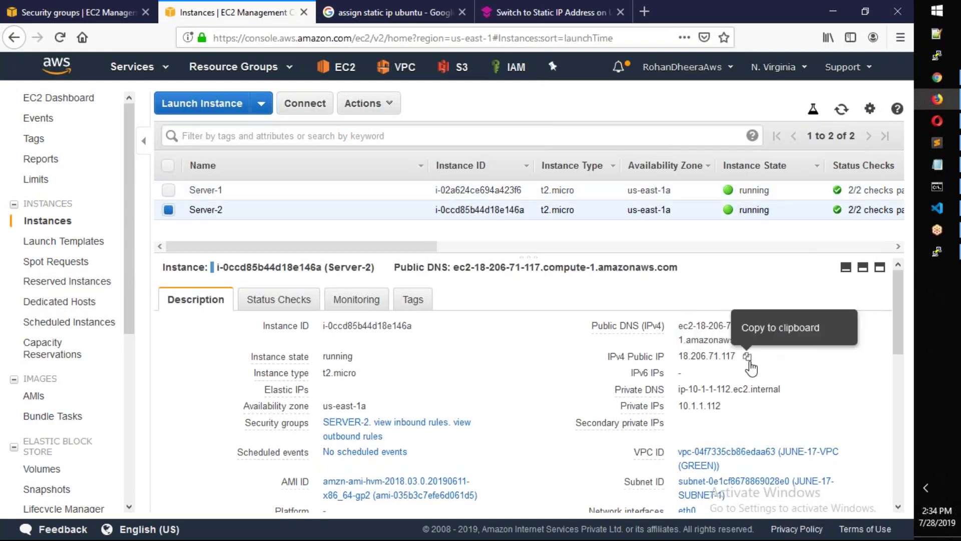
left_click(747, 355)
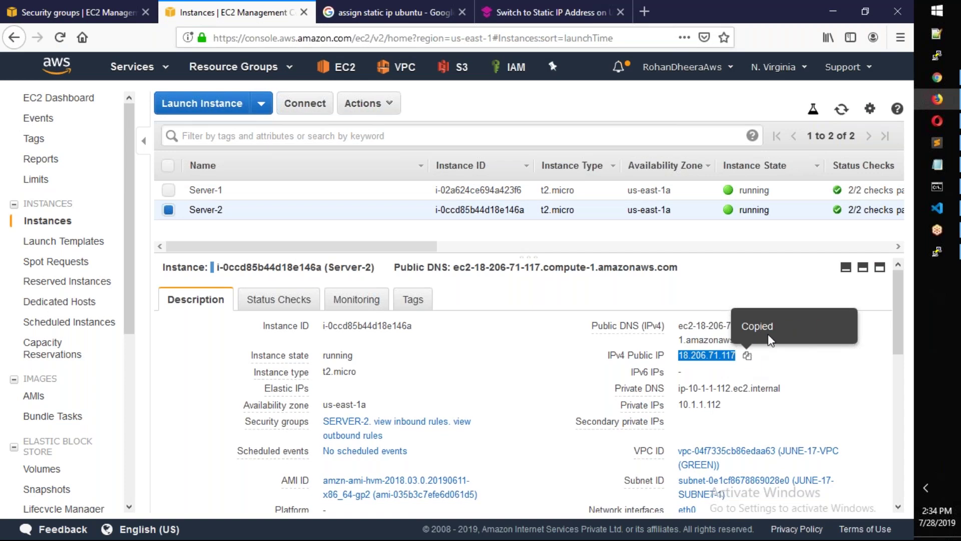
Step: In PuTTY, load the ec2-user@ session, connect to Server-2 at 18.206.71.117, and accept and cache its host key
left_click(938, 55)
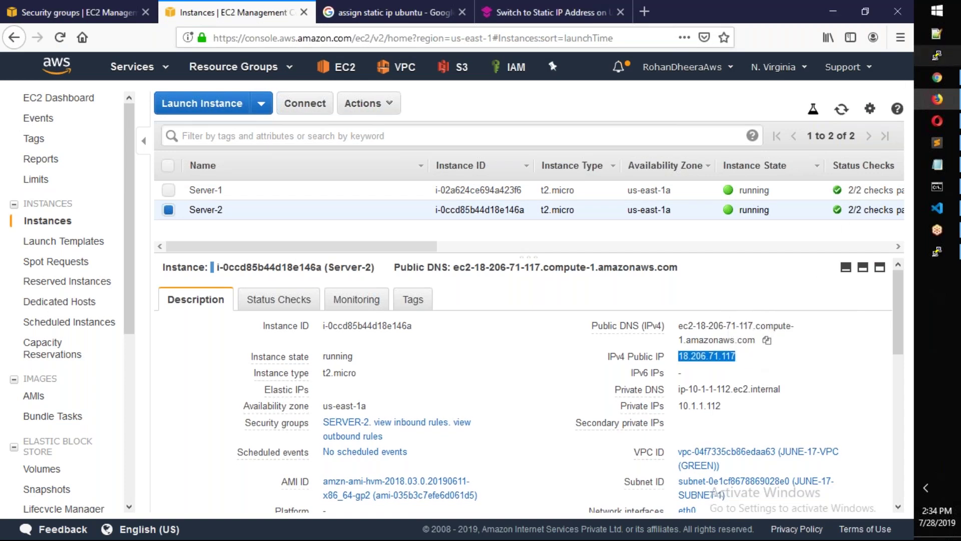
left_click(480, 292)
left_click(588, 285)
left_click(477, 197)
key("ctrl+v")
left_click(543, 410)
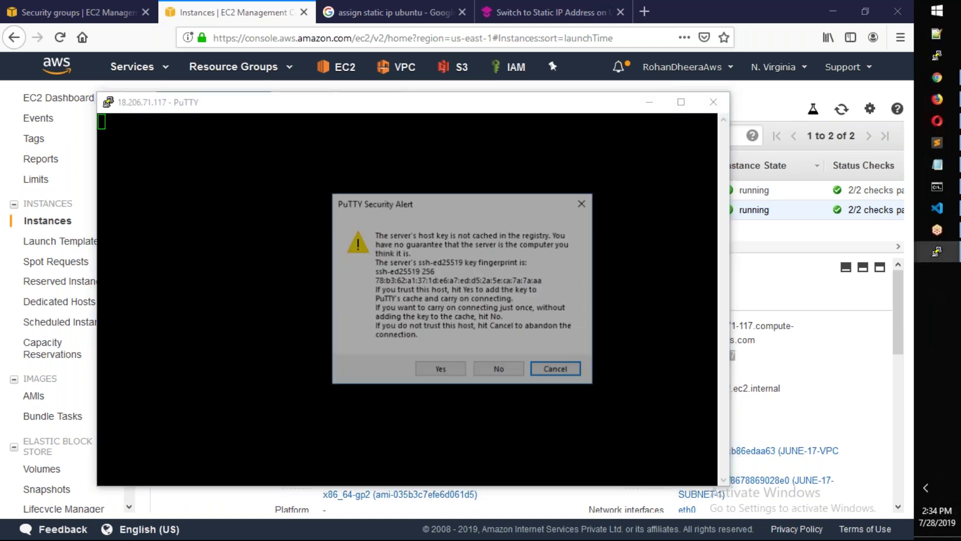
left_click(441, 370)
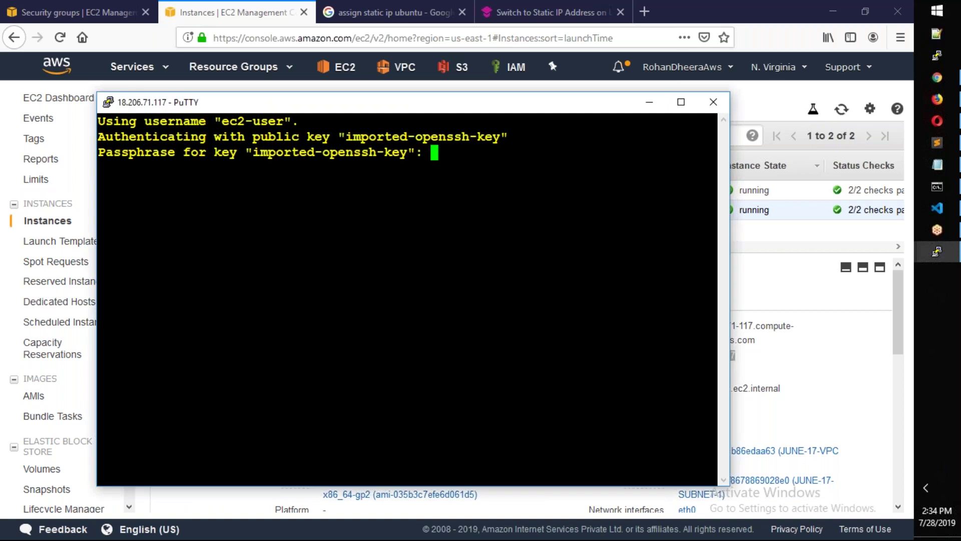
Step: Submit the key passphrase for the Server-2 session and switch to root with sudo su -
key("Return")
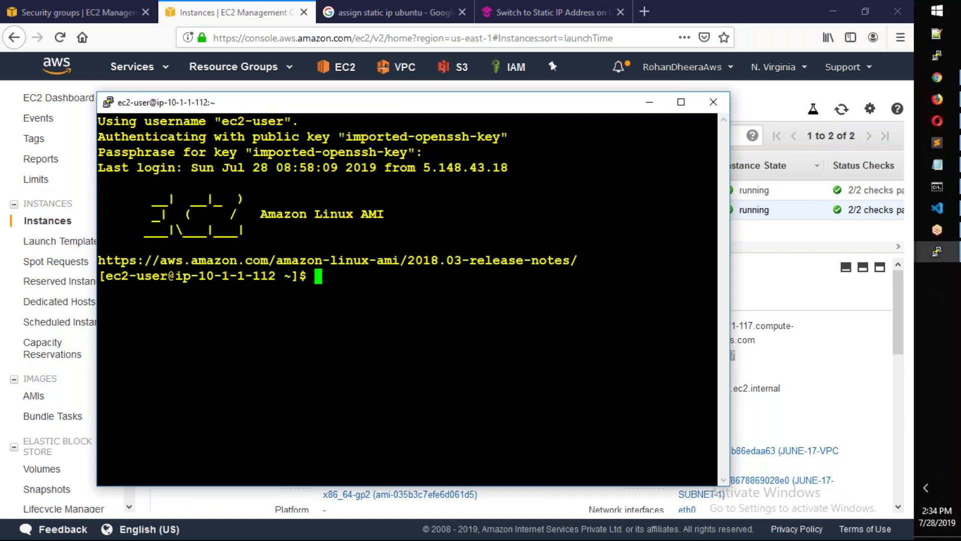
type("sudo su -")
key("Return")
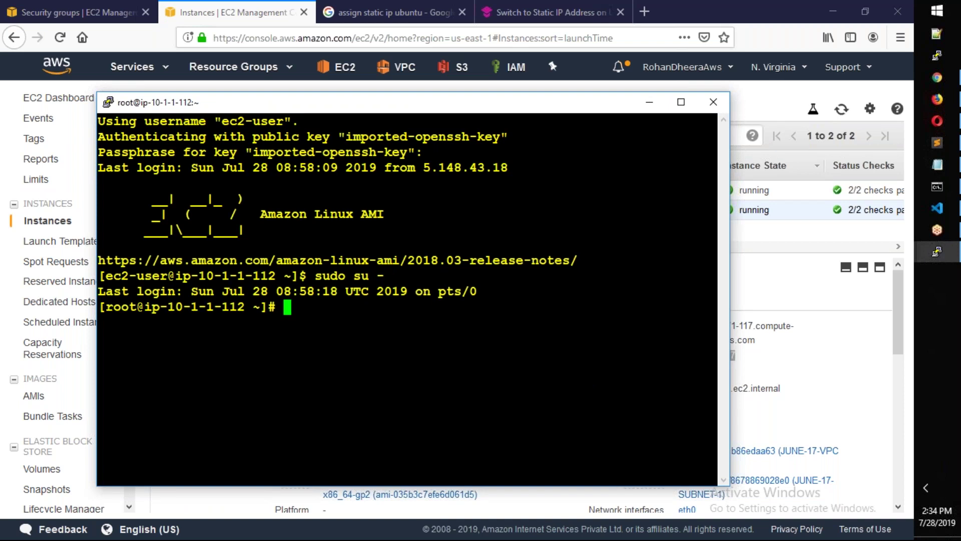
Step: Try to test port 80 on yellowserver from Server-2 with the command telent yellowserver 80
type("telent b")
key("BackSpace")
type("yellowserver ")
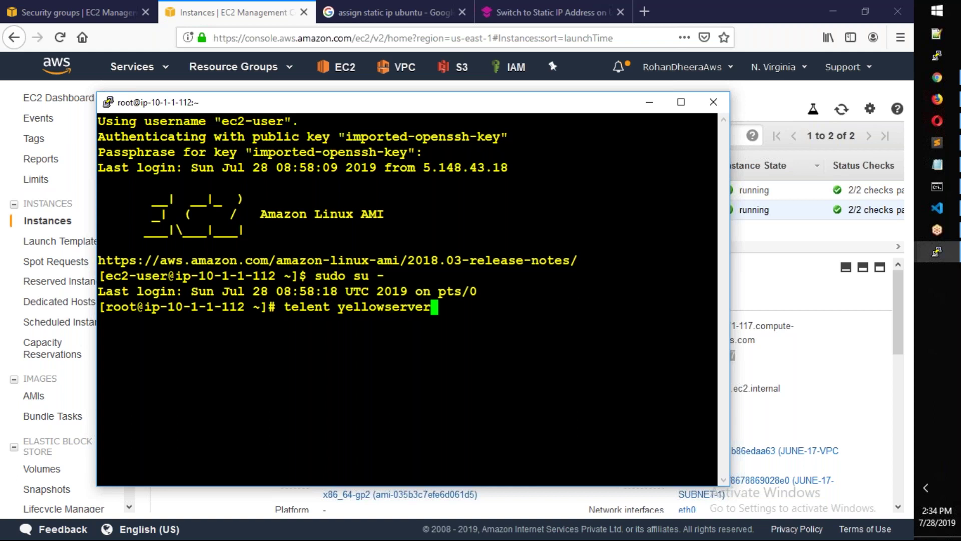
type("80")
key("Return")
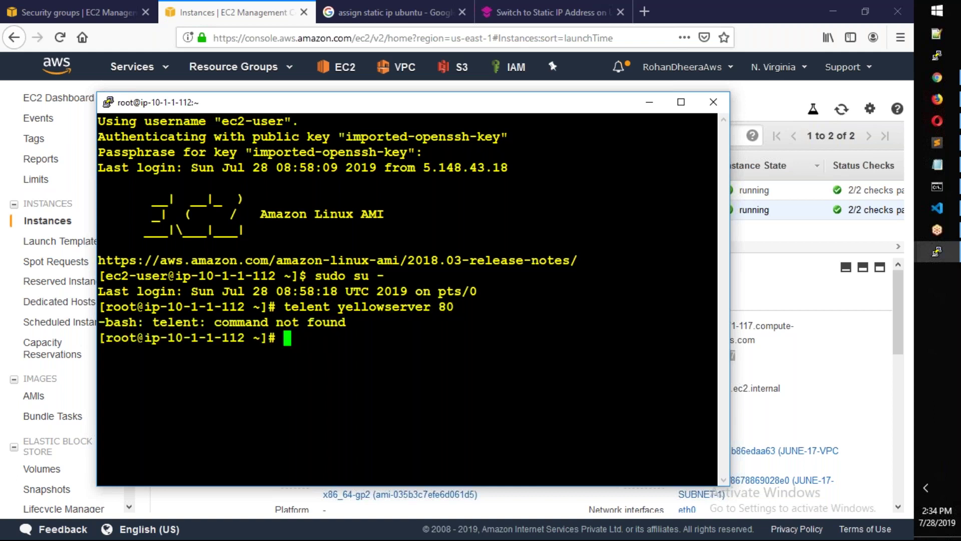
type("yum in")
key("BackSpace")
key("BackSpace")
key("BackSpace")
key("BackSpace")
key("BackSpace")
key("BackSpace")
Step: Recall the misspelled command, correct it to telnet yellowserver 80, and run it
key("Up")
key("Left")
key("Left")
key("Left")
key("Left")
key("Left")
key("Left")
key("Left")
key("Left")
key("Left")
key("Left")
key("Left")
key("Left")
key("Left")
key("Left")
key("Left")
key("Left")
key("Left")
key("Left")
key("Left")
key("Right")
key("Right")
key("Delete")
key("BackSpace")
key("BackSpace")
type("net")
key("Return")
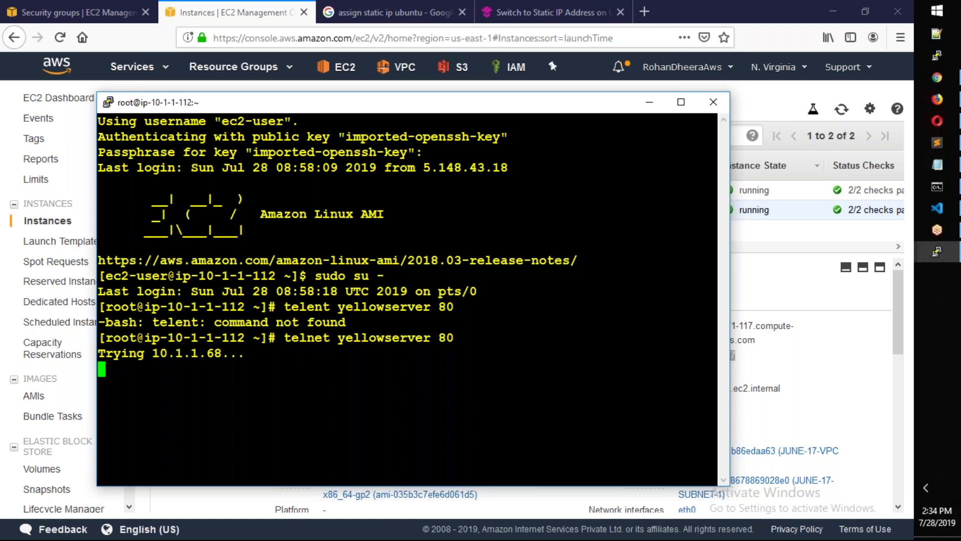
Step: Glance at Server-2's details in the Firefox EC2 console, return to its PuTTY terminal, and interrupt the running telnet command
left_click(791, 421)
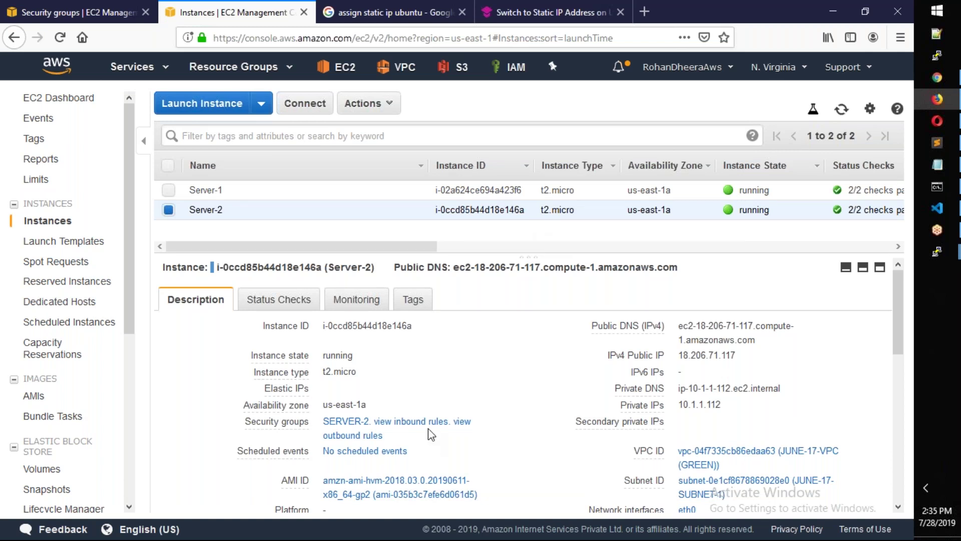
key("alt+Tab")
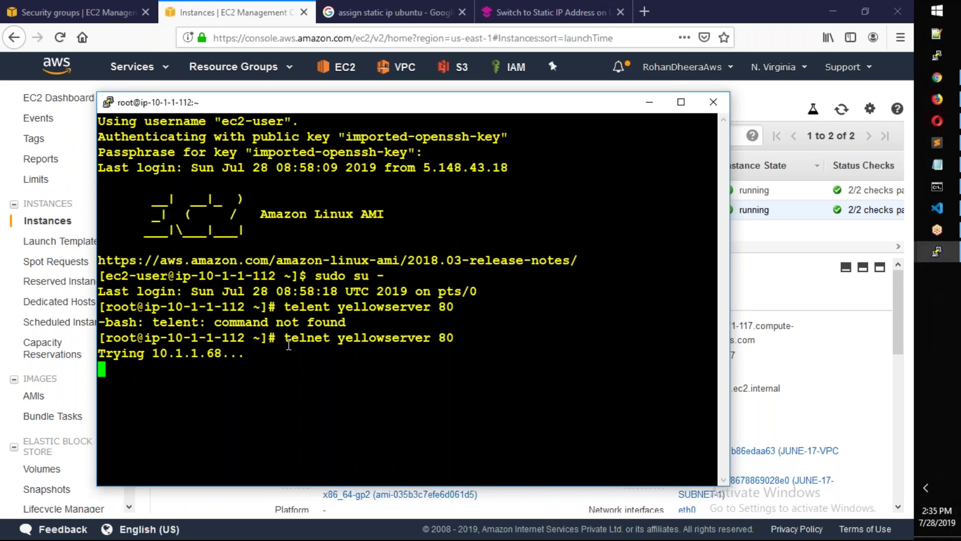
key("ctrl+c")
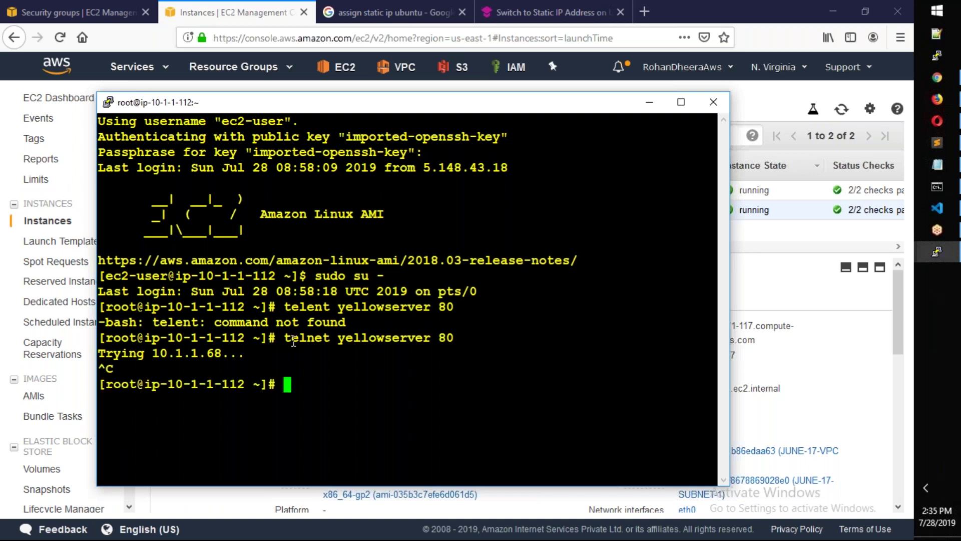
Step: In the Server-2 session's colour settings, make the terminal text cyan with Blue 255 and Red 0, and apply the change
right_click(390, 106)
left_click(450, 323)
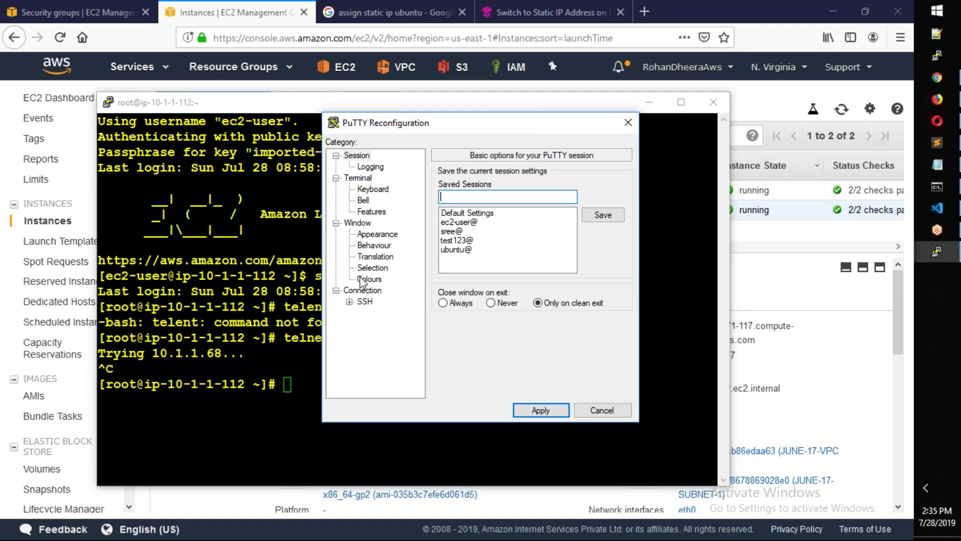
left_click(371, 279)
left_click(472, 310)
double_click(610, 347)
type("255")
double_click(611, 312)
type("0")
left_click(540, 410)
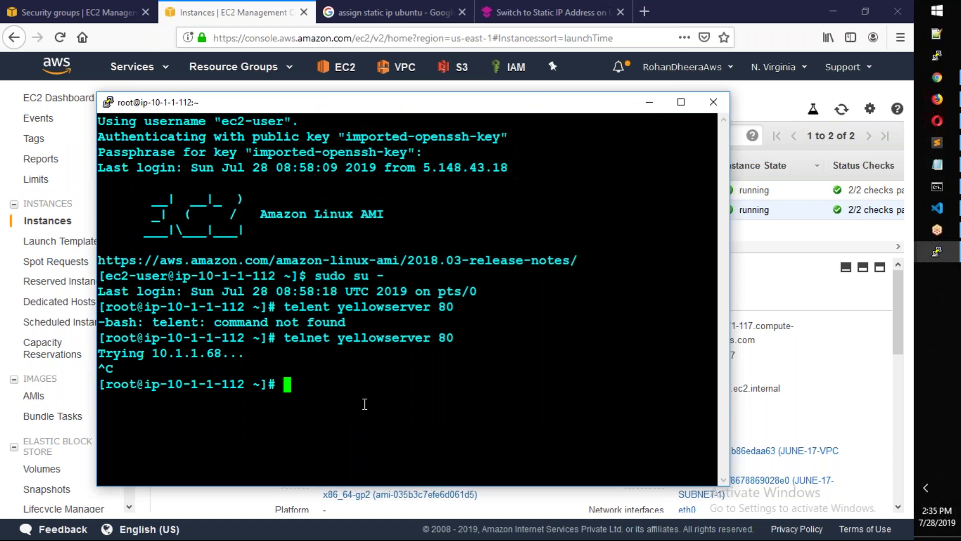
Step: Rerun telnet yellowserver 80 in the Server-2 terminal
key("Up")
key("Return")
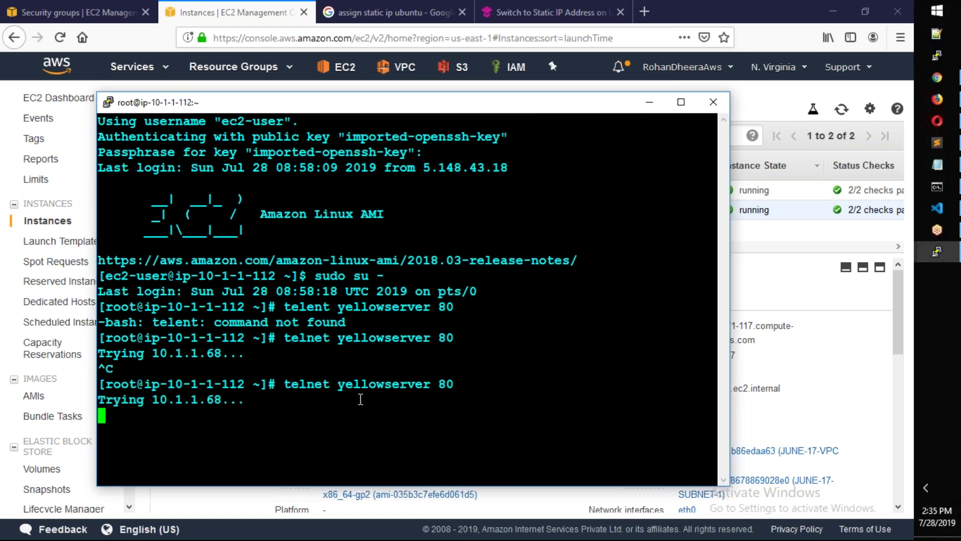
Step: Switch to the EC2 console in Firefox and view the outbound rules of Server-2's security group
left_click(816, 372)
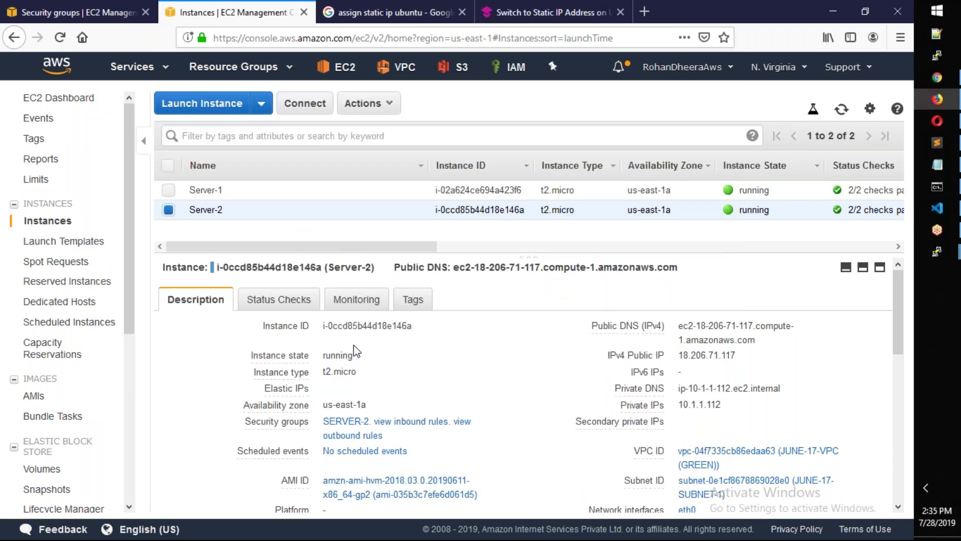
left_click(460, 423)
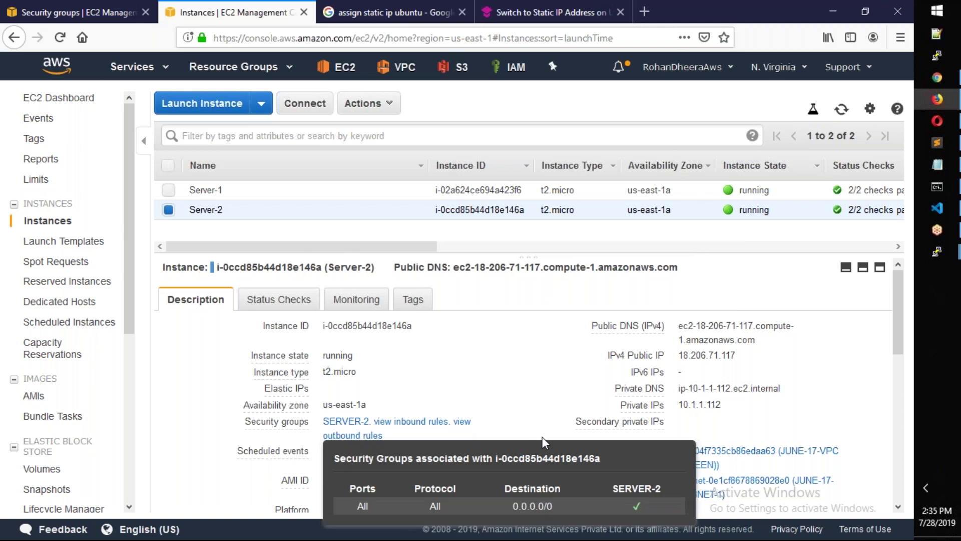
scroll(459, 401, "down", 4)
scroll(449, 325, "up", 1)
left_click(462, 285)
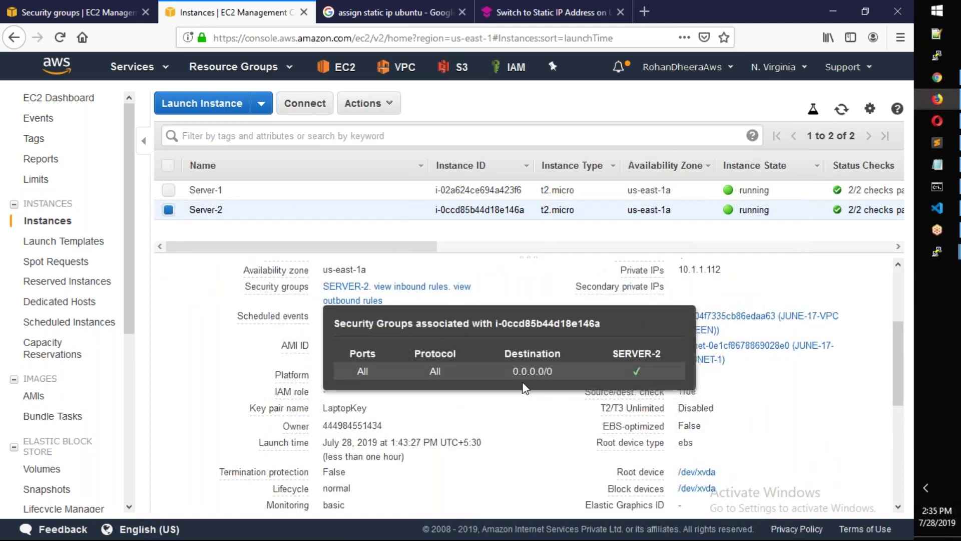
Step: Rename the Server-1 instance as Yellow-Server-1
left_click(415, 190)
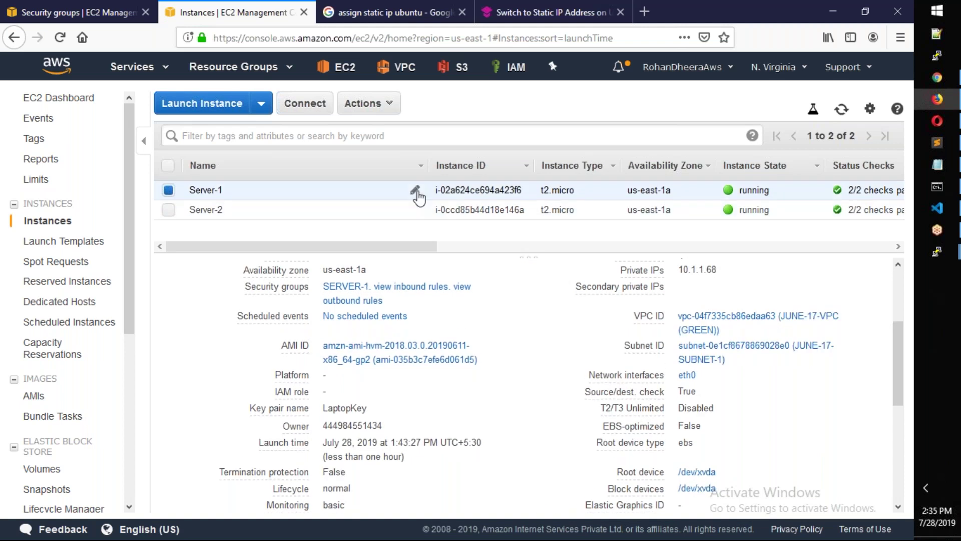
left_click(191, 192)
type("Yellow-Server-1")
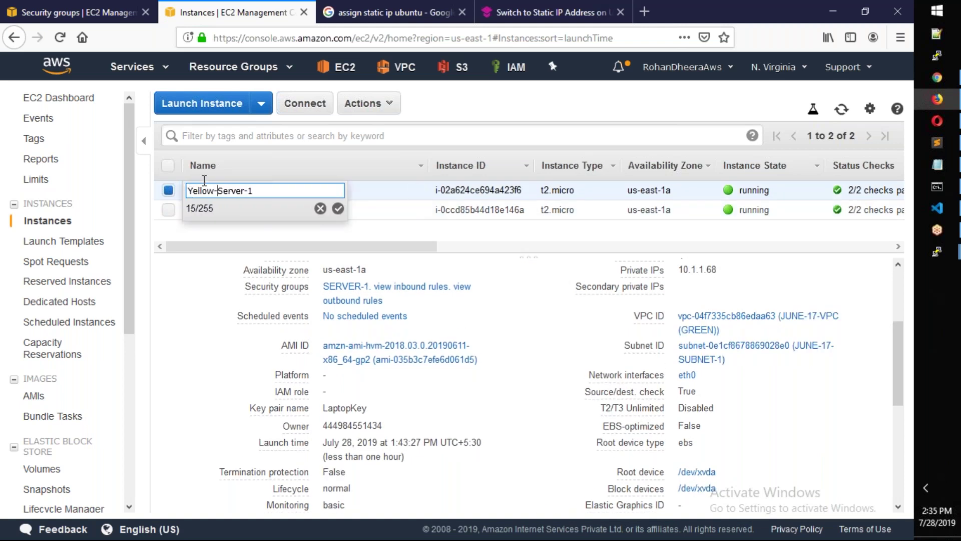
left_click(338, 208)
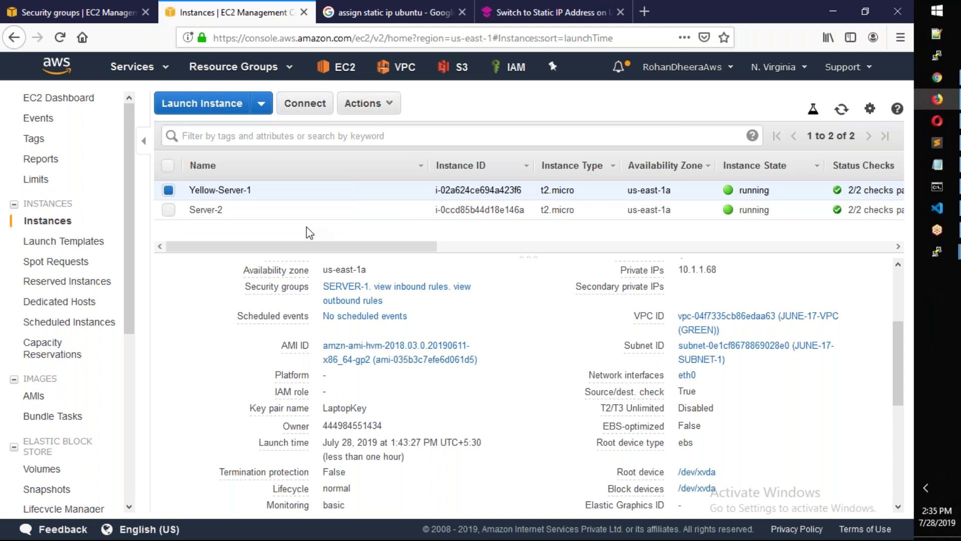
Step: Rename the Server-2 instance as Blue-Server-2
left_click(414, 210)
left_click(187, 210)
type("Blue-Server-2")
left_click(338, 228)
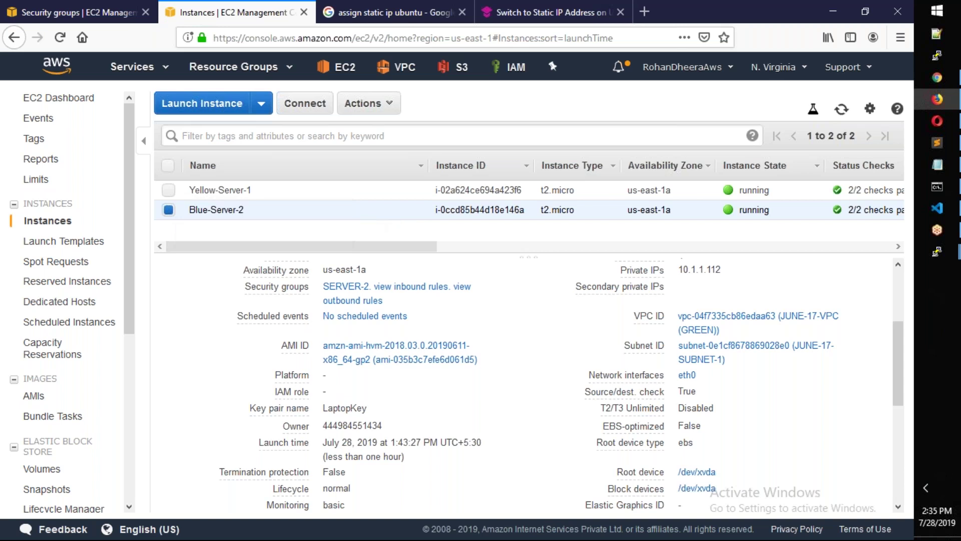
Step: Check the pending telnet command in PuTTY, return to the EC2 console, and view Blue-Server-2's outbound security rules
key("alt+Tab")
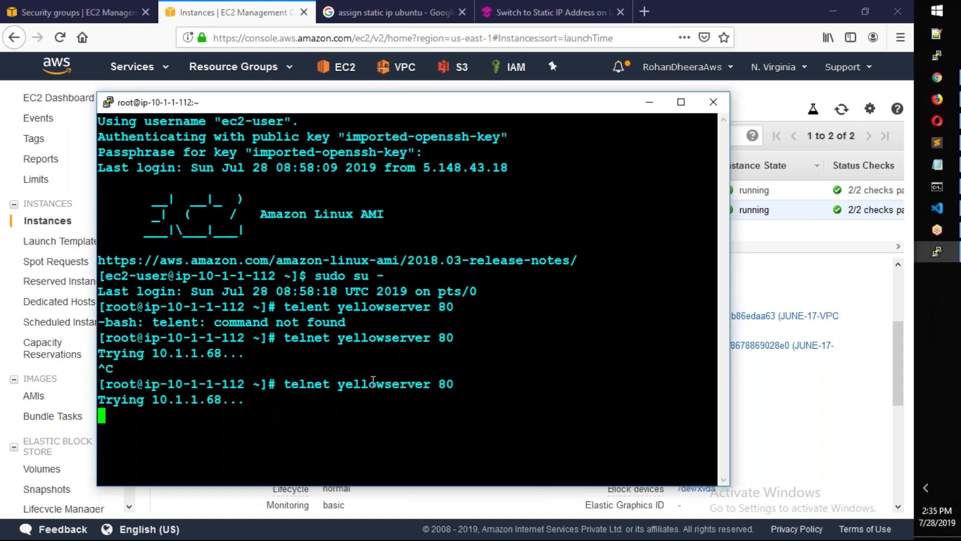
key("alt+Tab")
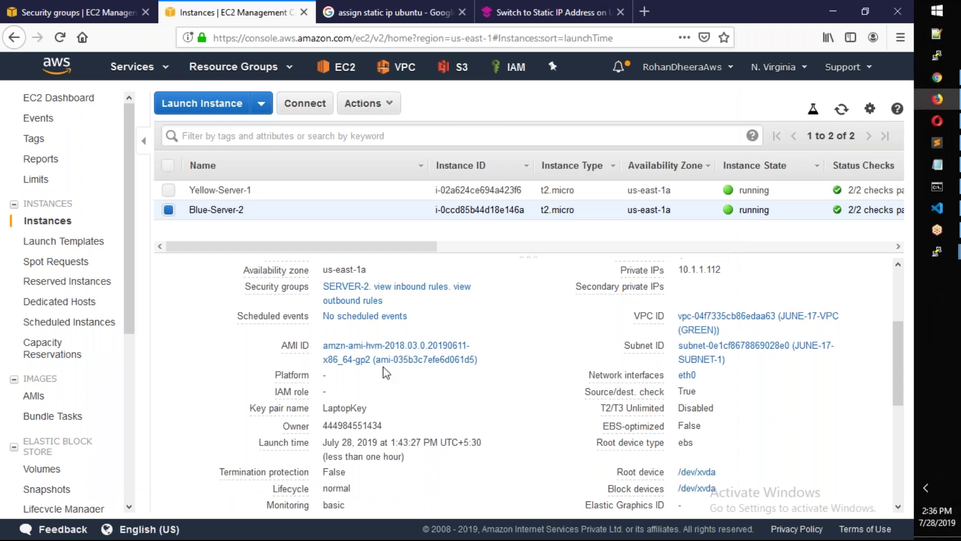
left_click(379, 301)
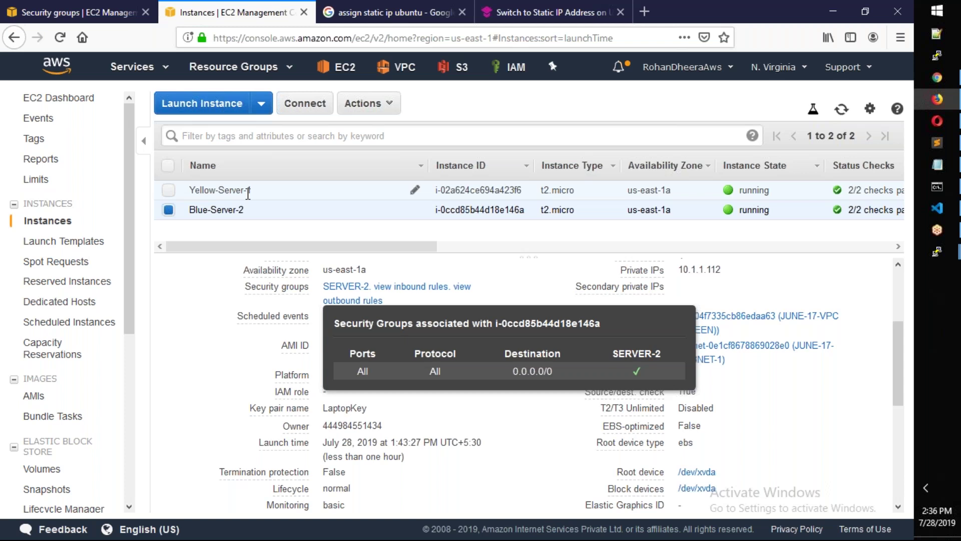
Step: Load youtube.com in the browser tab that holds the Google results for assigning a static IP on Ubuntu
left_click(373, 13)
left_click(364, 40)
type("youtube.com")
key("Return")
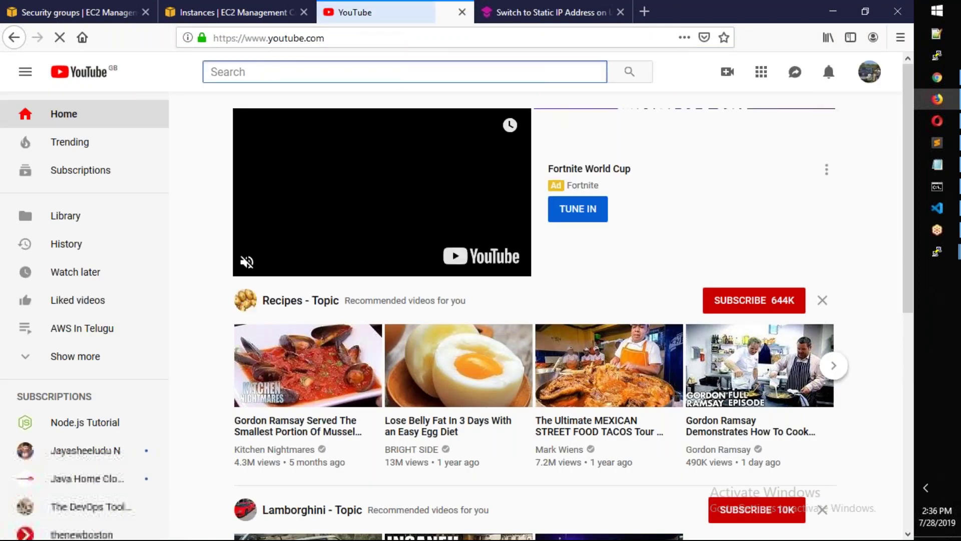
Step: Search YouTube for the trainer's name and open the trainer's channel from the results
type("sreeharsh")
key("BackSpace")
key("BackSpace")
key("BackSpace")
key("BackSpace")
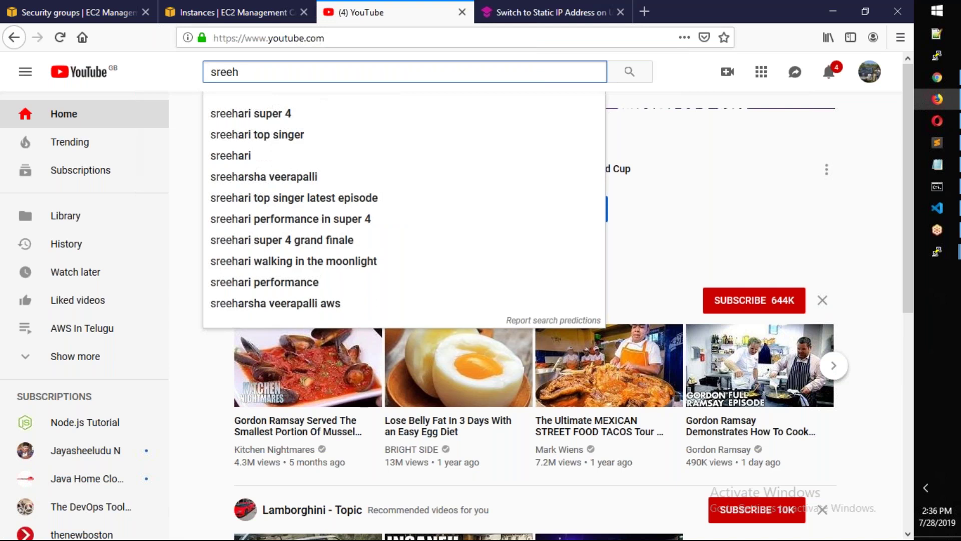
type("arshav")
left_click(299, 72)
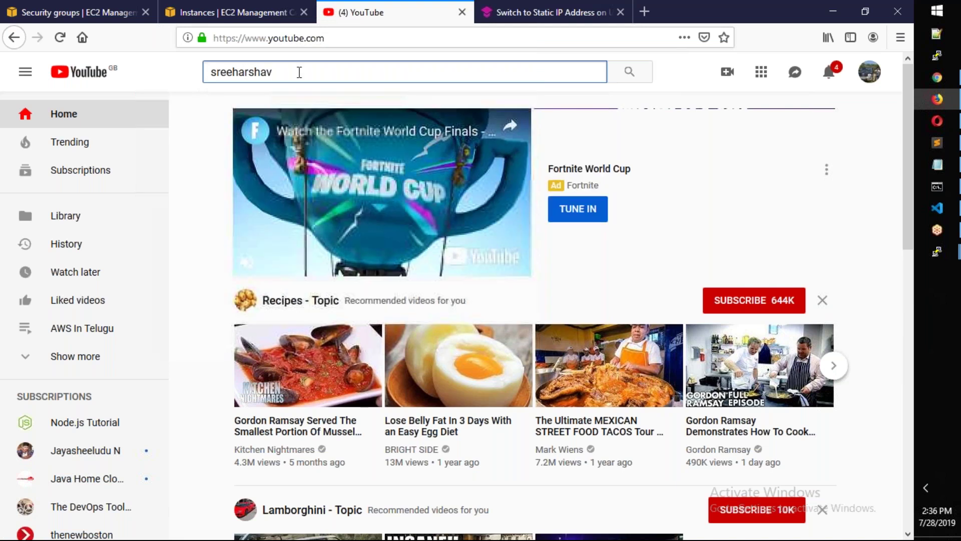
key("BackSpace")
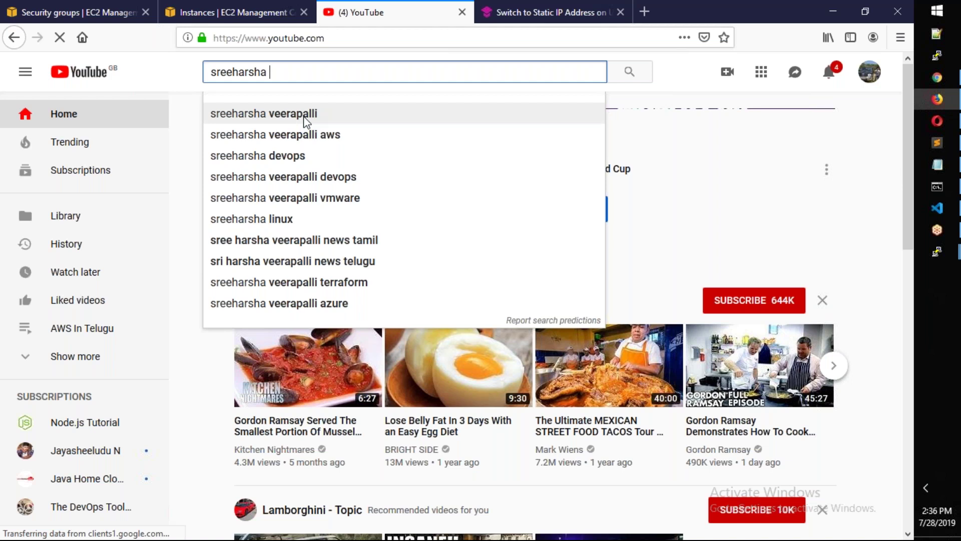
left_click(304, 118)
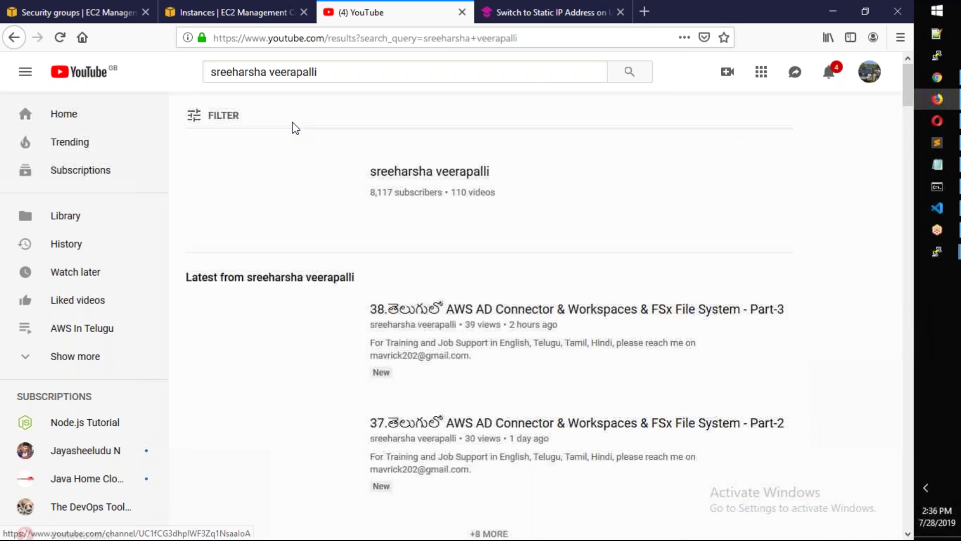
left_click(288, 199)
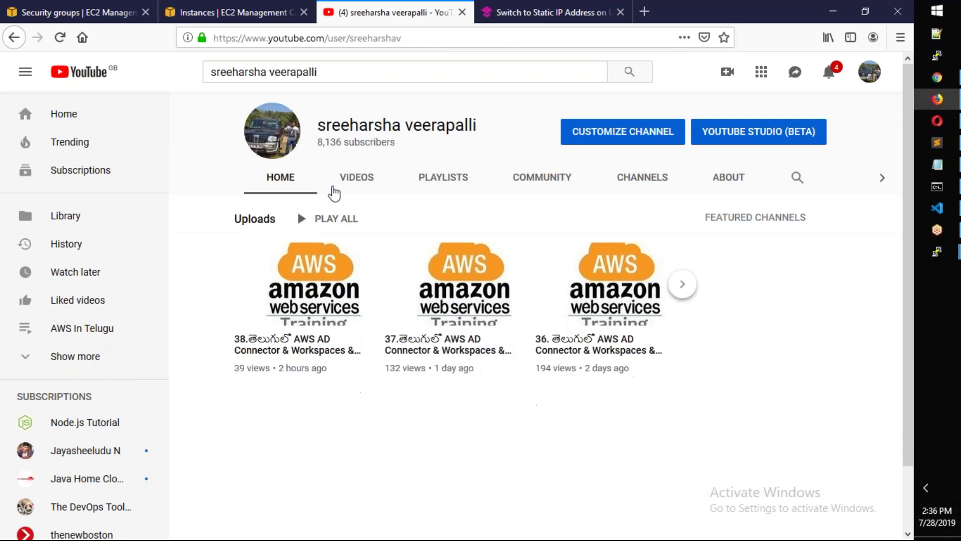
Step: Open the channel's AWS In Telugu playlist and look through its videos for the security groups lesson
left_click(461, 183)
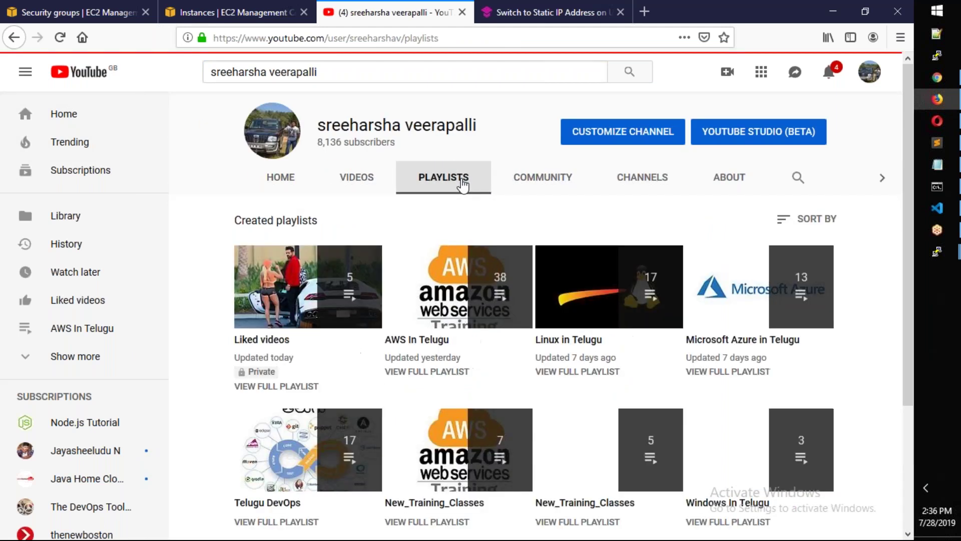
left_click(416, 341)
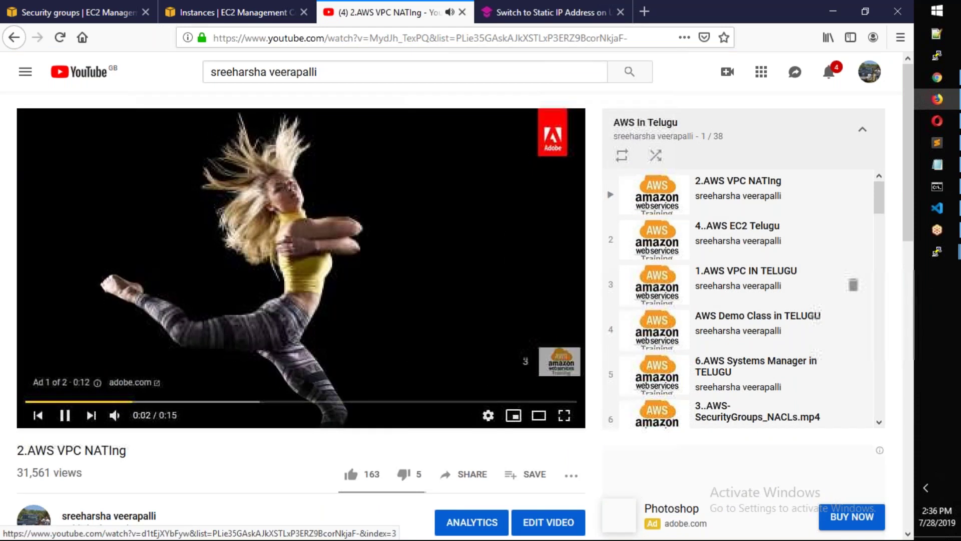
scroll(801, 284, "down", 3)
scroll(806, 229, "down", 3)
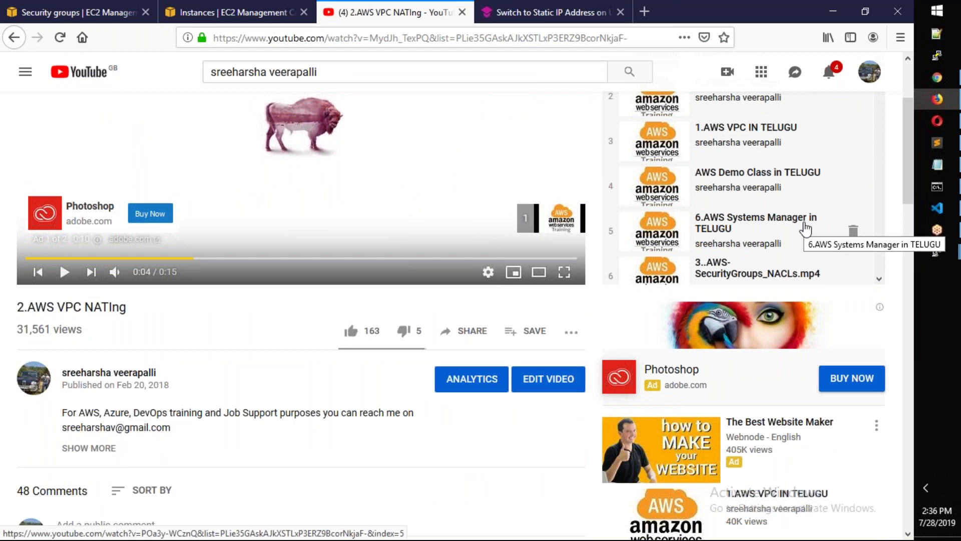
scroll(805, 230, "down", 4)
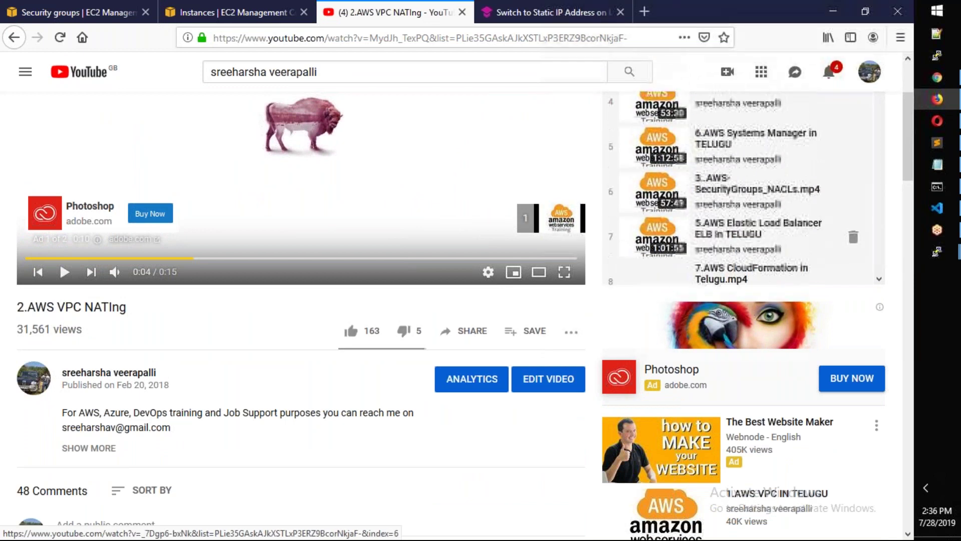
scroll(743, 175, "down", 2)
scroll(742, 175, "up", 2)
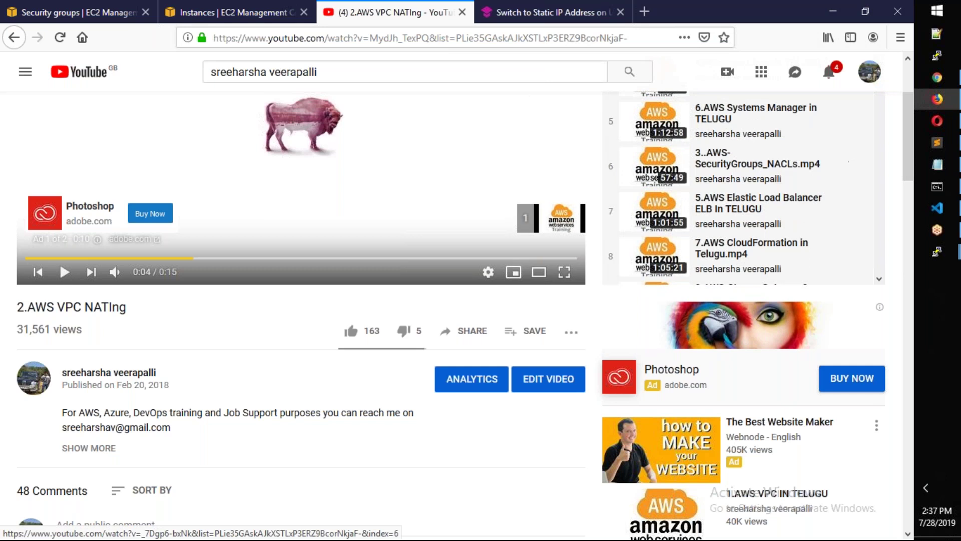
Step: Return to the EC2 instances page, review both servers' details, and view the inbound rules of Yellow-Server-1's security group
left_click(249, 13)
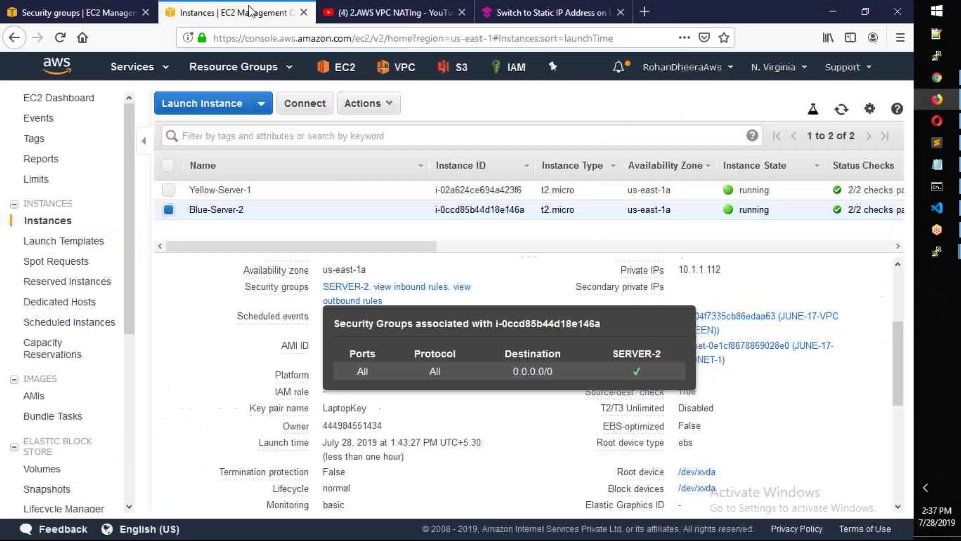
left_click(235, 190)
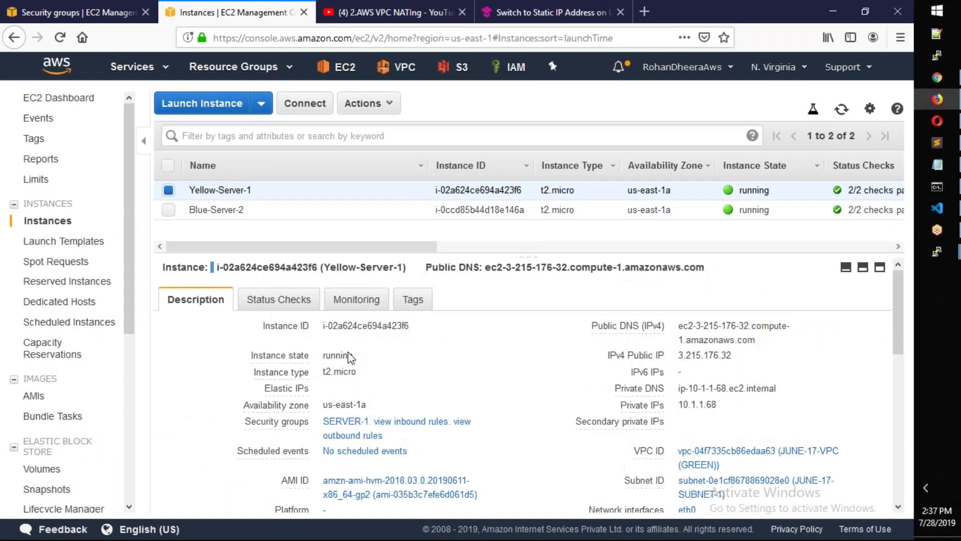
left_click(226, 212)
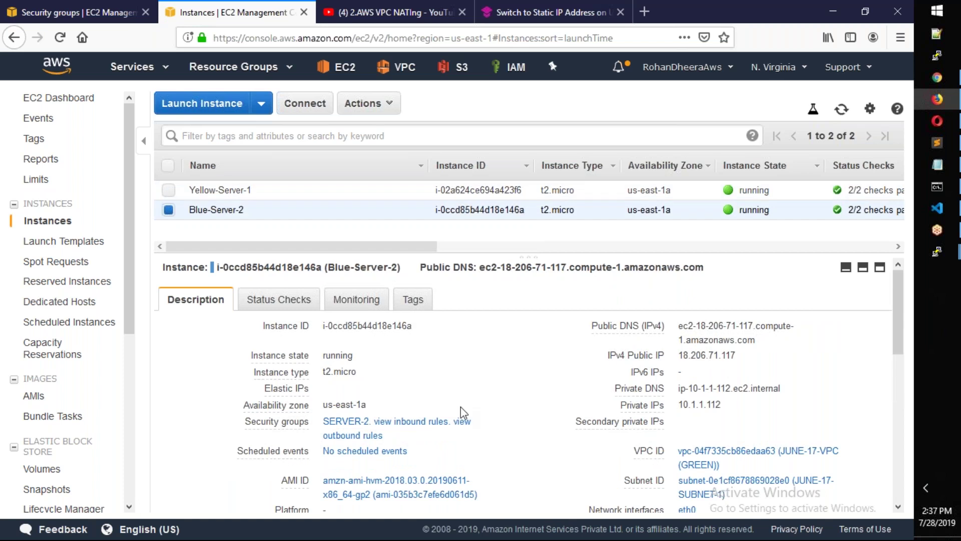
left_click(250, 195)
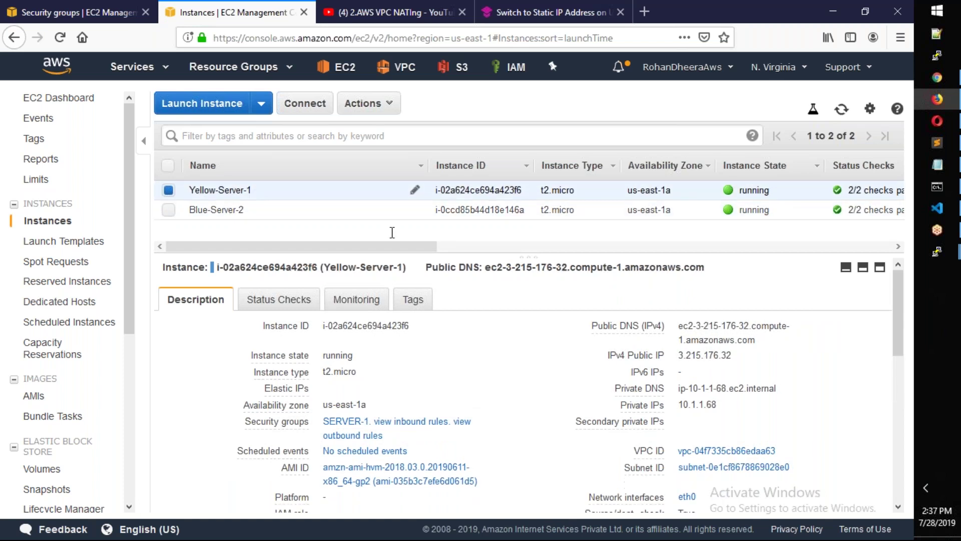
left_click(407, 426)
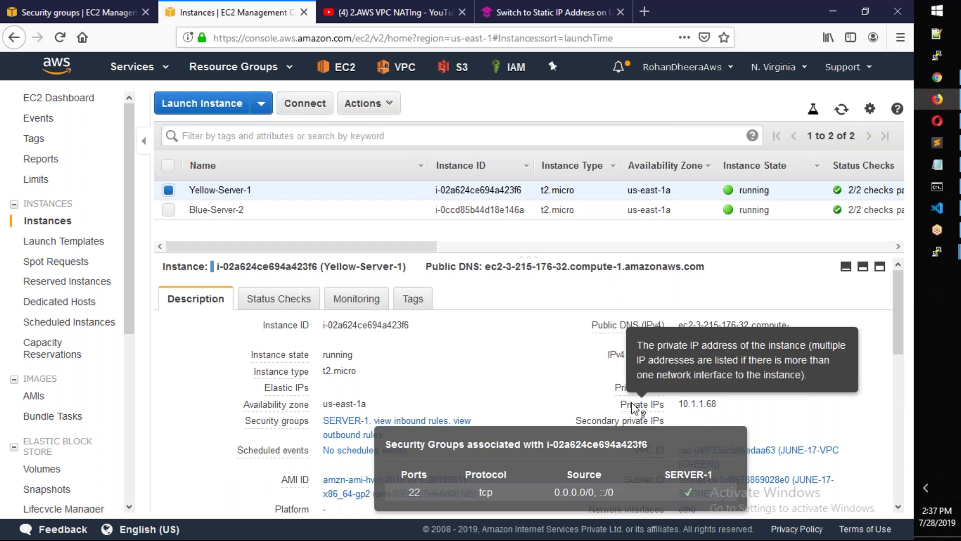
Step: Examine Yellow-Server-1's instance details and check the pending telnet attempt in Blue-Server-2's terminal
scroll(352, 333, "down", 3)
left_click(395, 285)
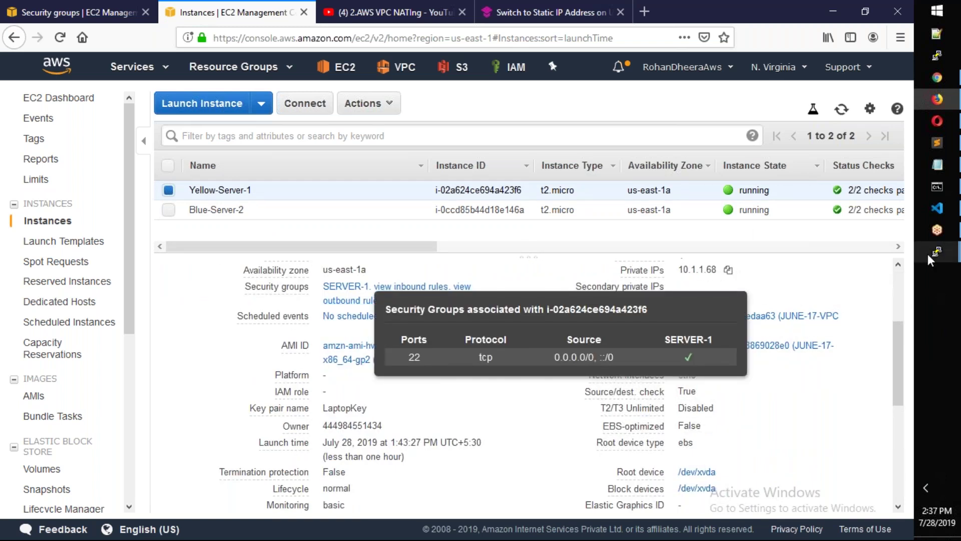
mouse_move(929, 259)
left_click(831, 304)
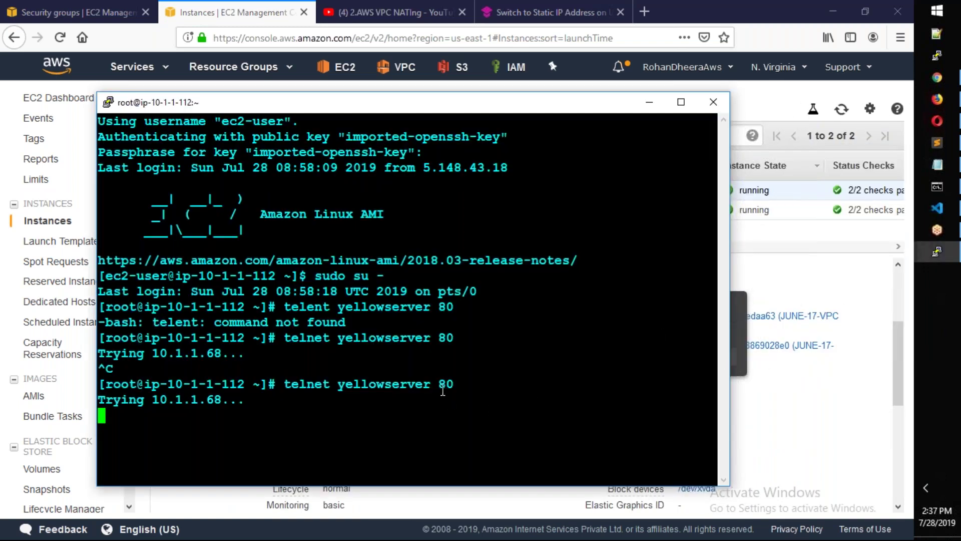
left_click(760, 425)
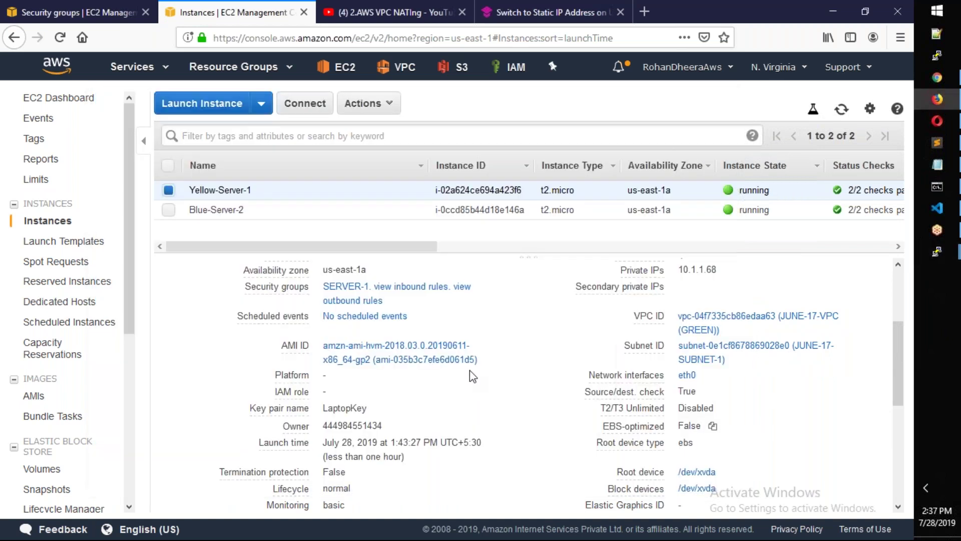
Step: Go to the security groups page and replace the Server-2 filter with Server-1
left_click(47, 6)
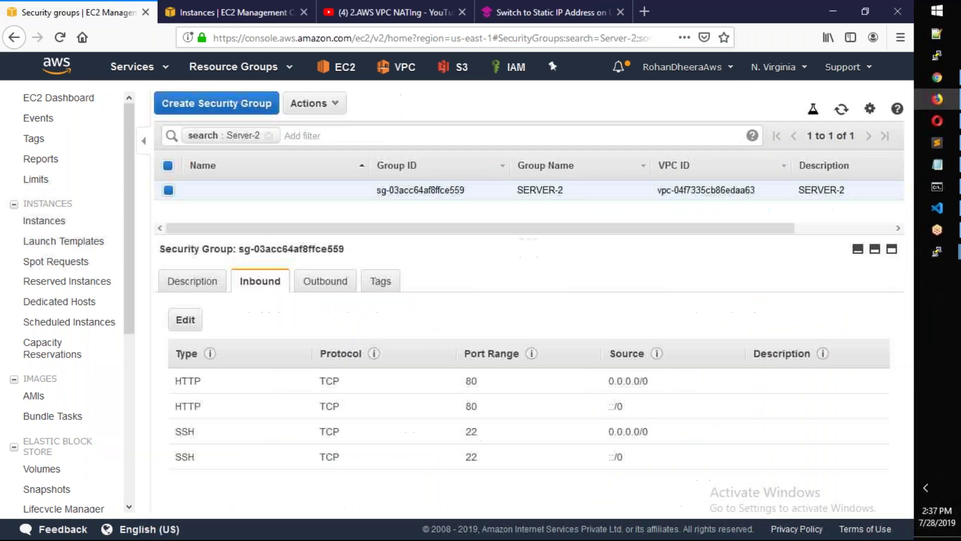
left_click(269, 135)
type("Server")
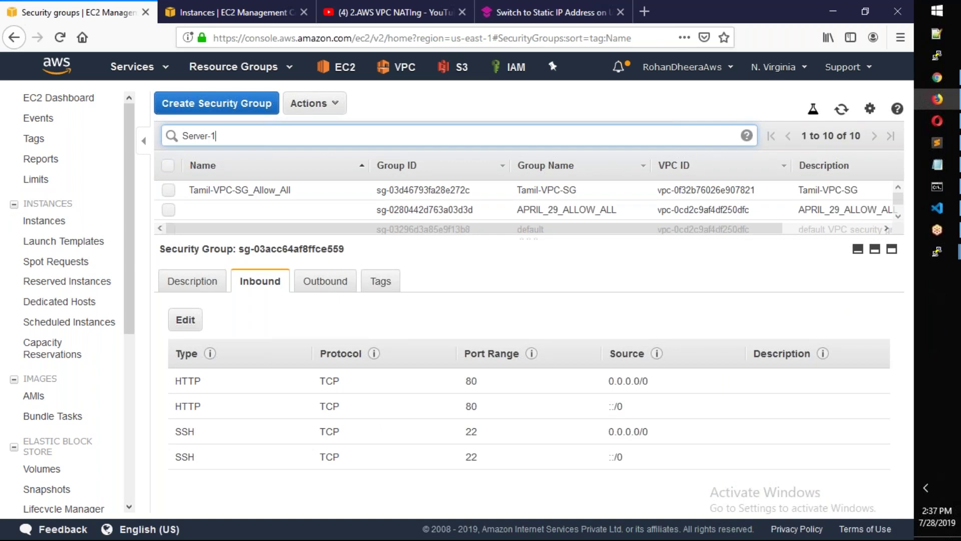
type("-1")
key("Return")
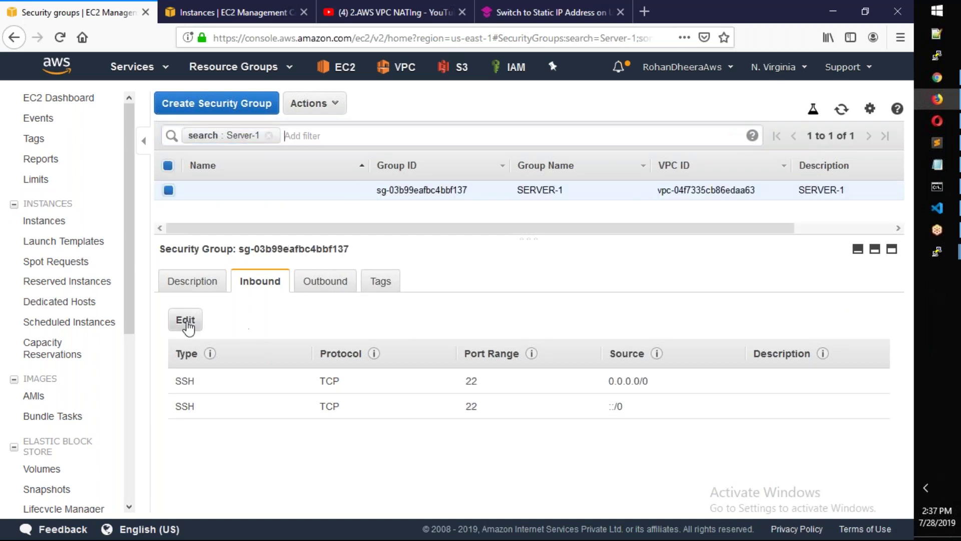
Step: Add an HTTP rule for port 80 with a custom source to the SERVER-1 security group's inbound rules
left_click(187, 322)
left_click(138, 319)
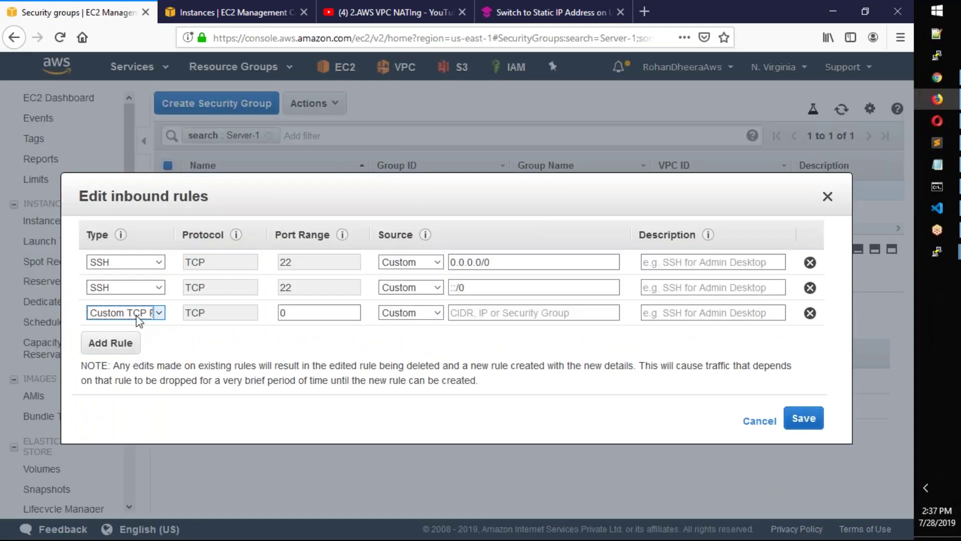
left_click(138, 321)
scroll(128, 196, "down", 1)
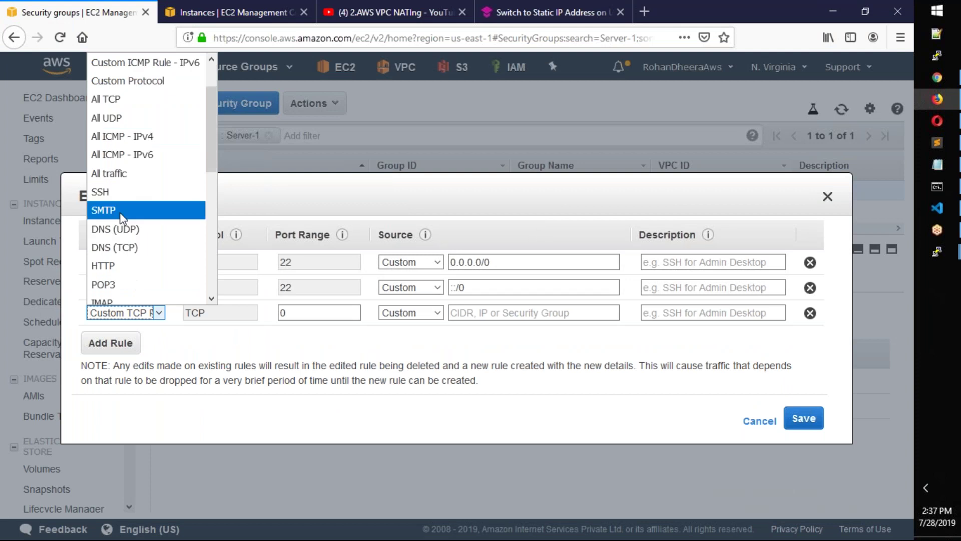
scroll(123, 245, "down", 1)
left_click(116, 209)
left_click(424, 316)
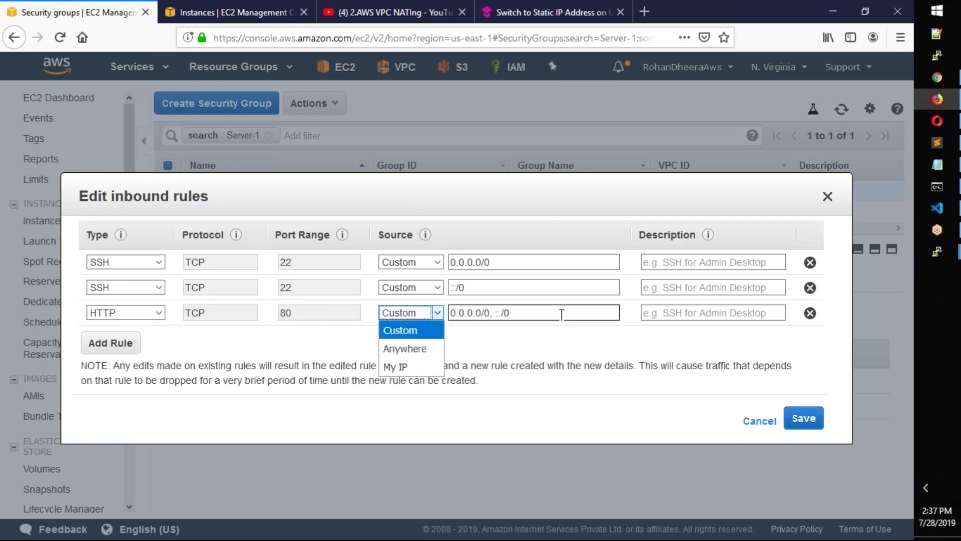
left_click(560, 313)
left_click(399, 316)
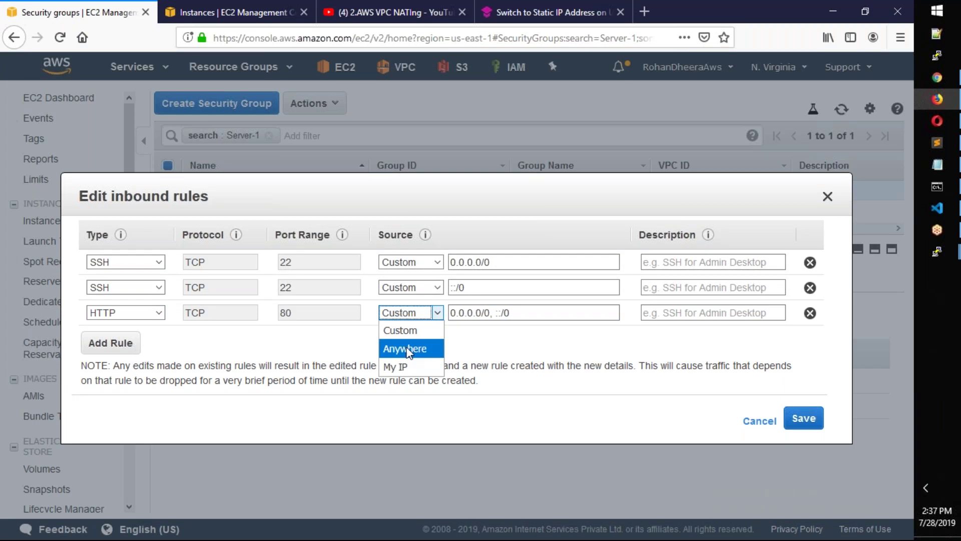
left_click(408, 350)
left_click(528, 314)
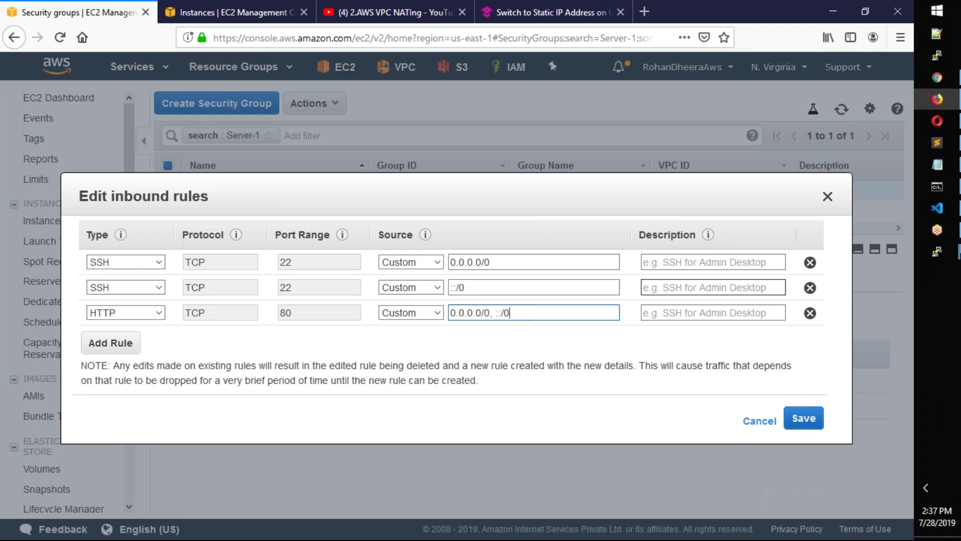
Step: Run ifconfig in Blue-Server-2's terminal, copy the address 10.1.1.68 from the telnet output, and return to the inbound rules
mouse_move(937, 251)
left_click(870, 325)
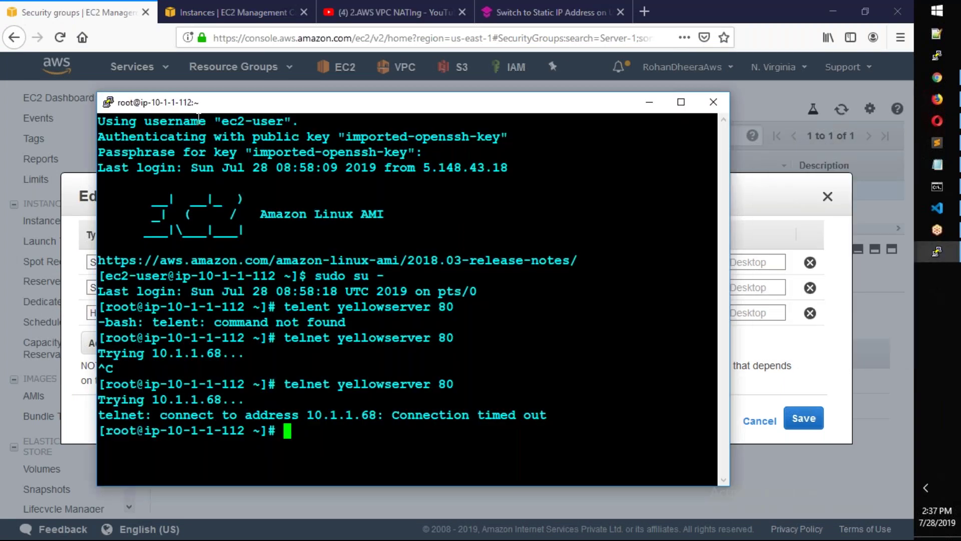
type("ifconfig")
key("Return")
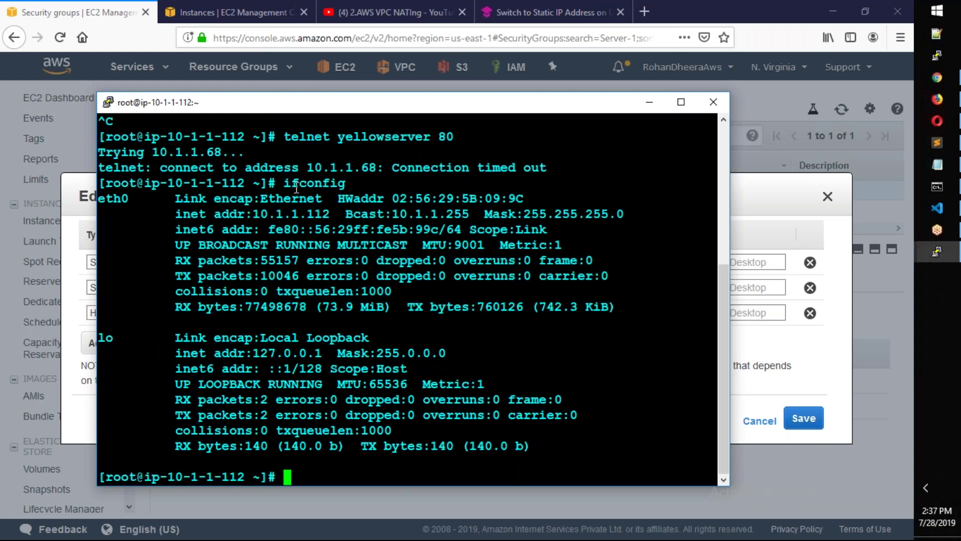
left_click_drag(314, 169, 376, 168)
key("alt+Tab")
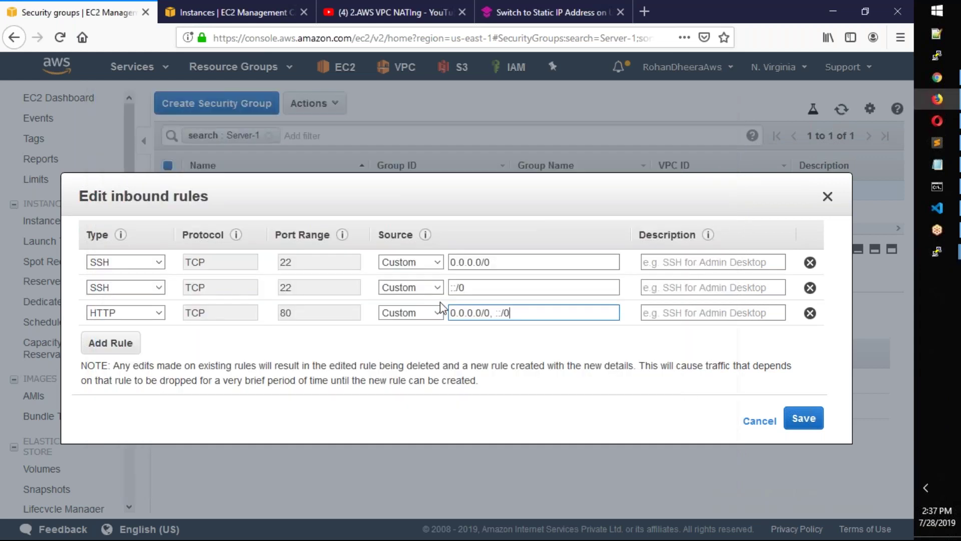
Step: Set the HTTP rule's source to 10.1.1.68/32 and save the inbound rules
left_click_drag(541, 315, 334, 312)
type("10.1.1.68")
type("/32")
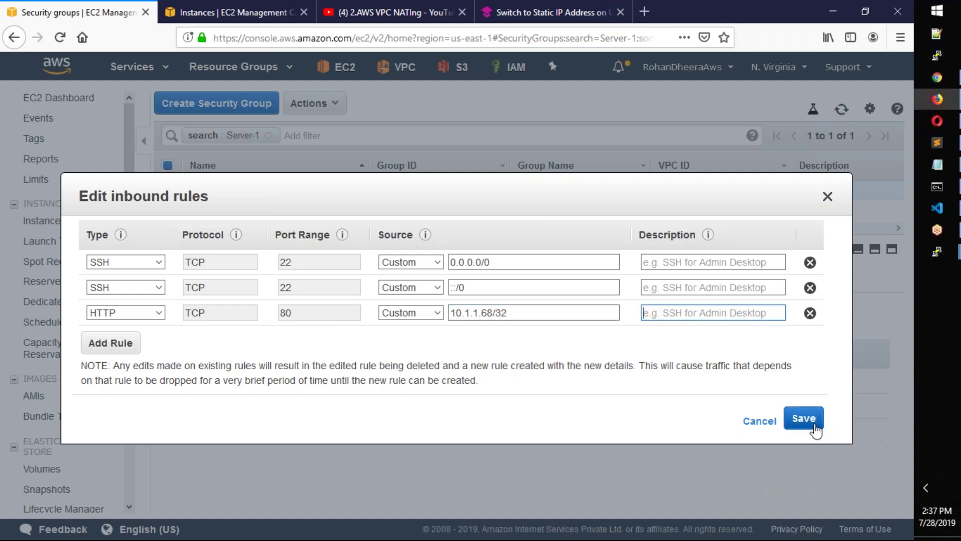
left_click(814, 425)
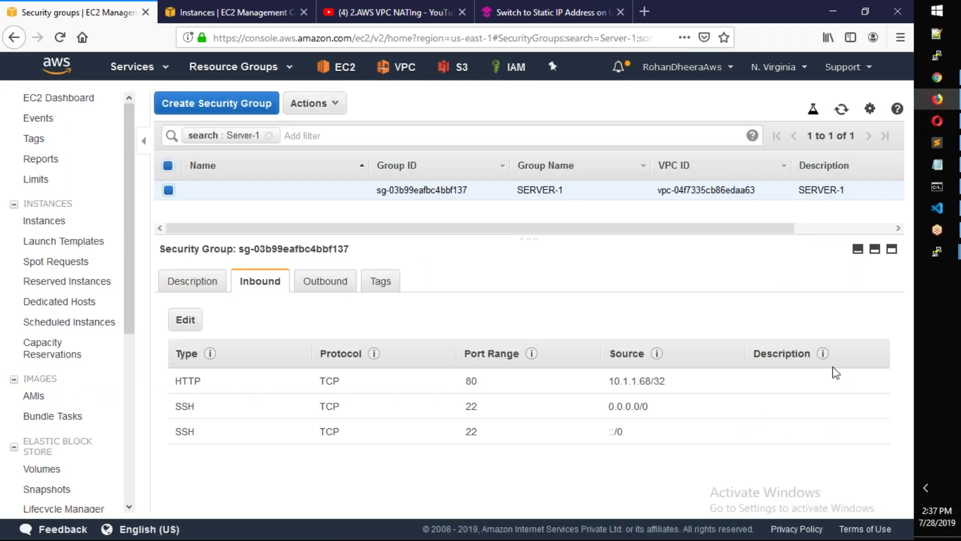
Step: Review the earlier telnet output in Blue-Server-2's terminal, clear the screen, and run telnet yellowserver 80 again
mouse_move(955, 256)
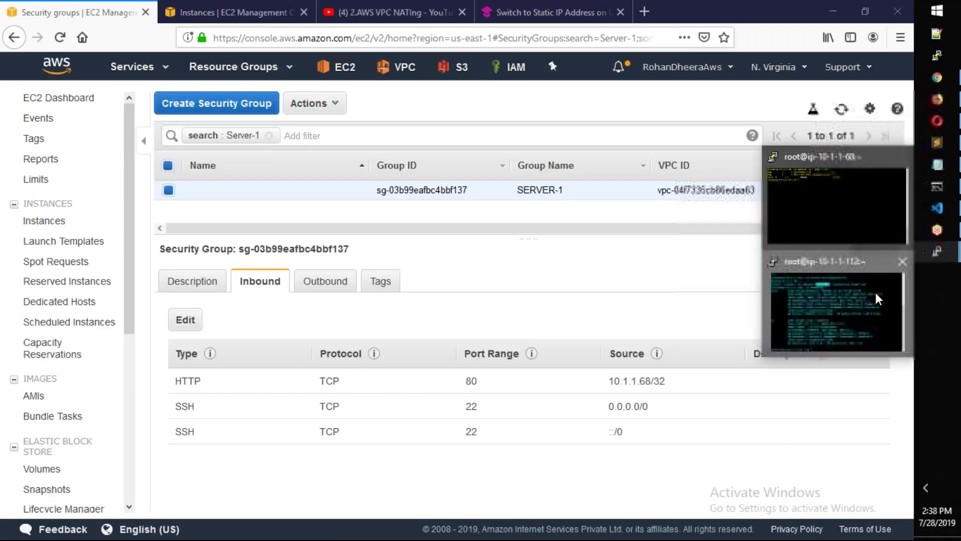
left_click(875, 294)
scroll(382, 328, "up", 4)
left_click(120, 339)
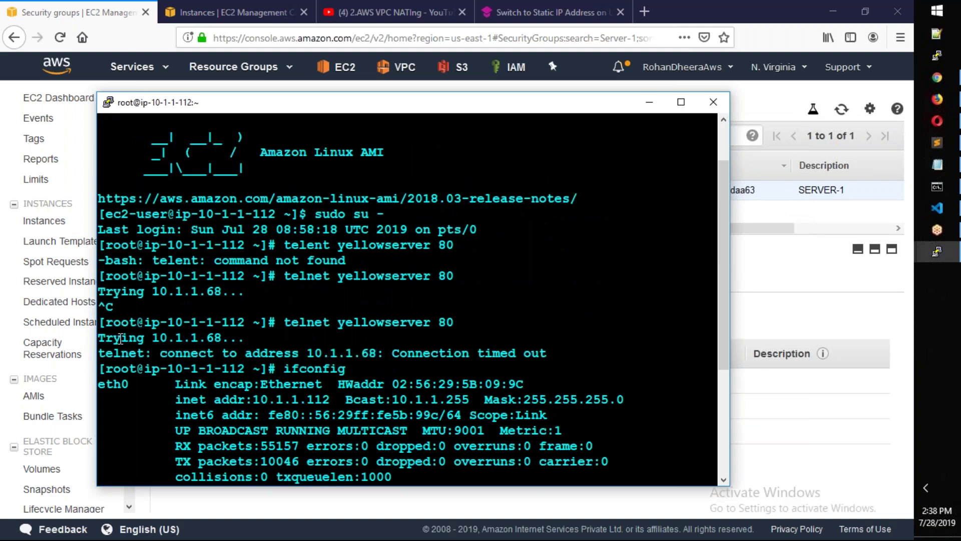
left_click_drag(168, 348, 457, 360)
key("ctrl+l")
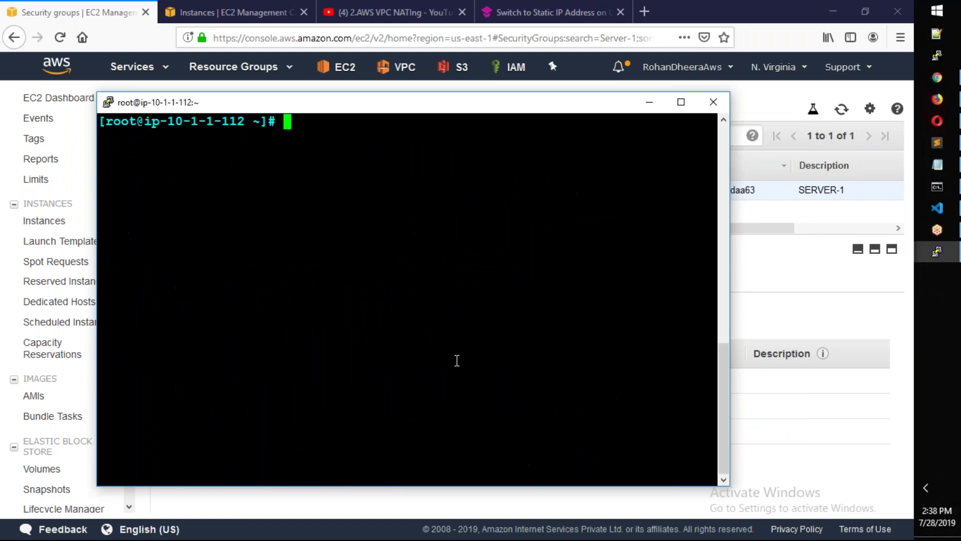
key("Up")
key("Return")
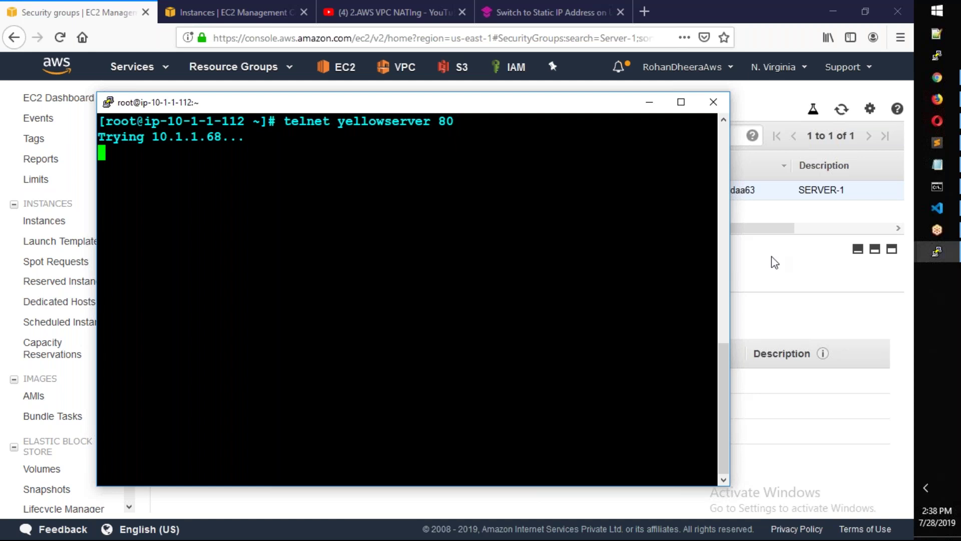
Step: Change the source of SERVER-1's HTTP inbound rule to Anywhere and save the rules
left_click(772, 275)
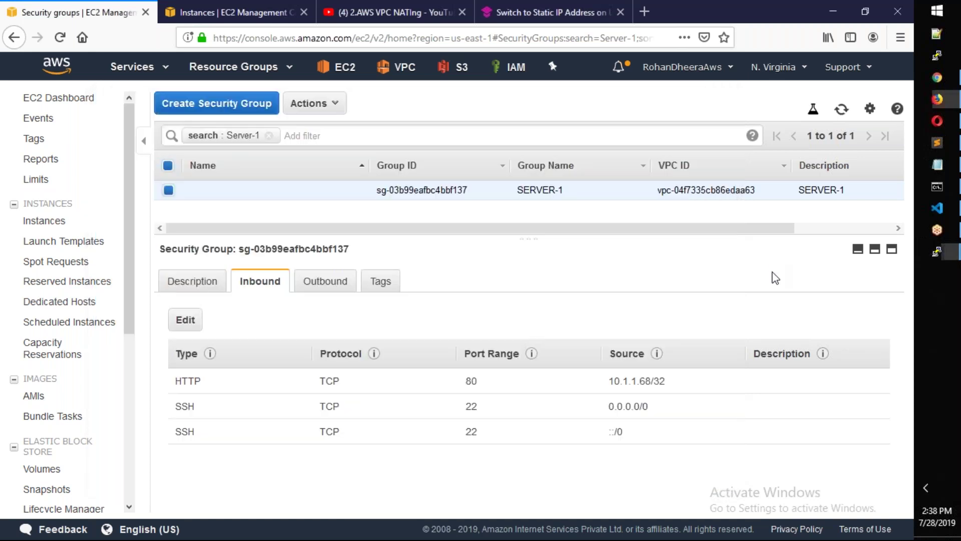
left_click(185, 320)
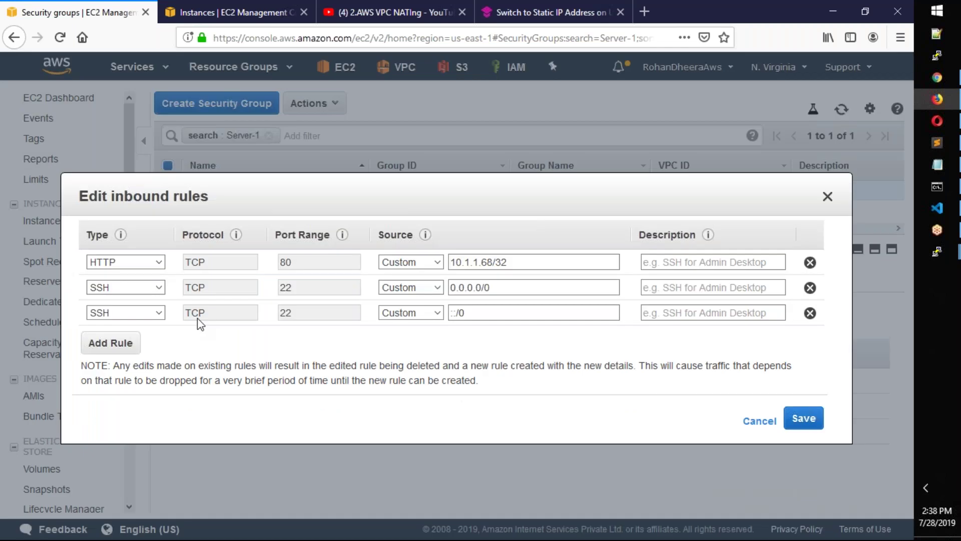
left_click(396, 250)
left_click(394, 285)
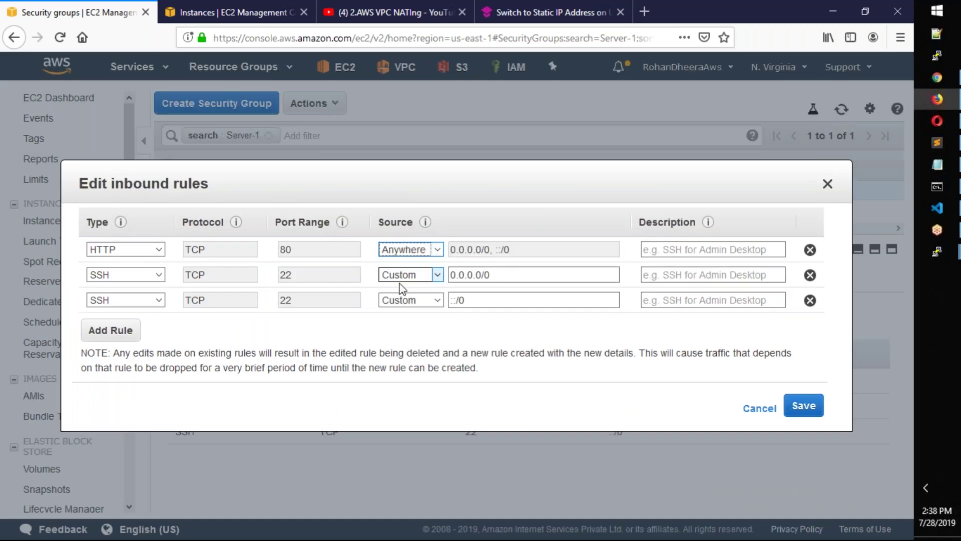
left_click(809, 409)
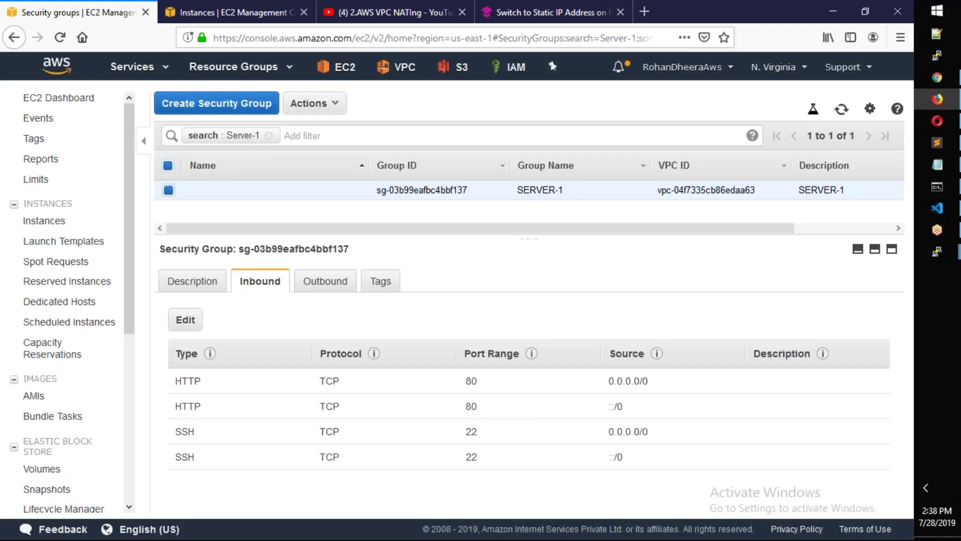
Step: Interrupt the pending telnet attempt in Blue-Server-2's terminal and rerun telnet yellowserver 80
key("alt+Tab")
key("ctrl+c")
key("Up")
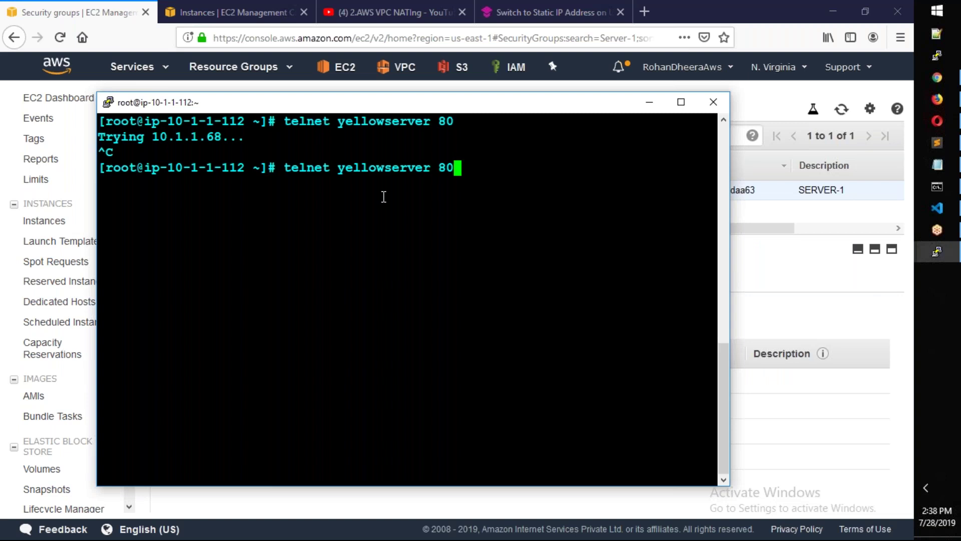
key("Return")
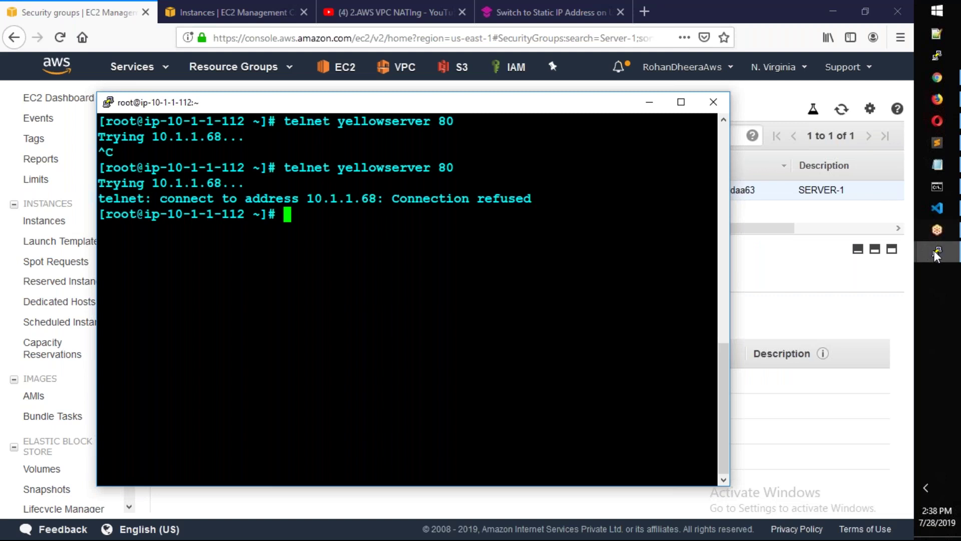
Step: Switch to Yellow-Server-1's terminal and check for port 80 with netstat -a | grep -i 80
mouse_move(937, 254)
left_click(841, 200)
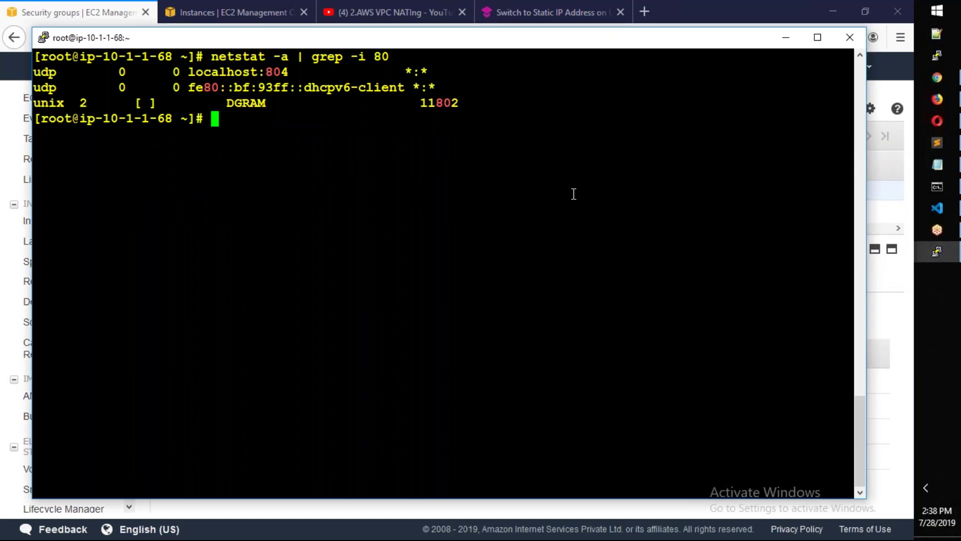
type("yum in")
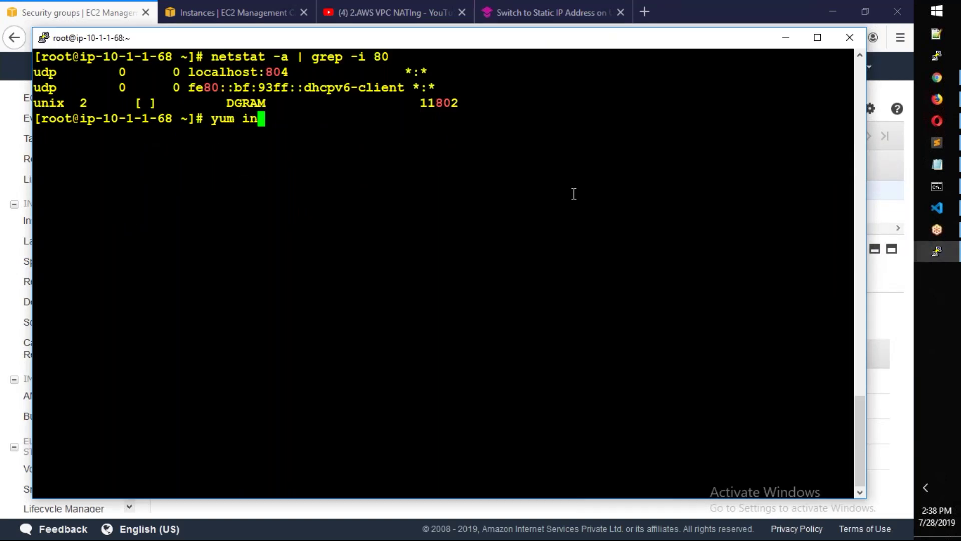
key("BackSpace")
key("BackSpace")
key("BackSpace")
key("BackSpace")
key("BackSpace")
key("BackSpace")
key("Up")
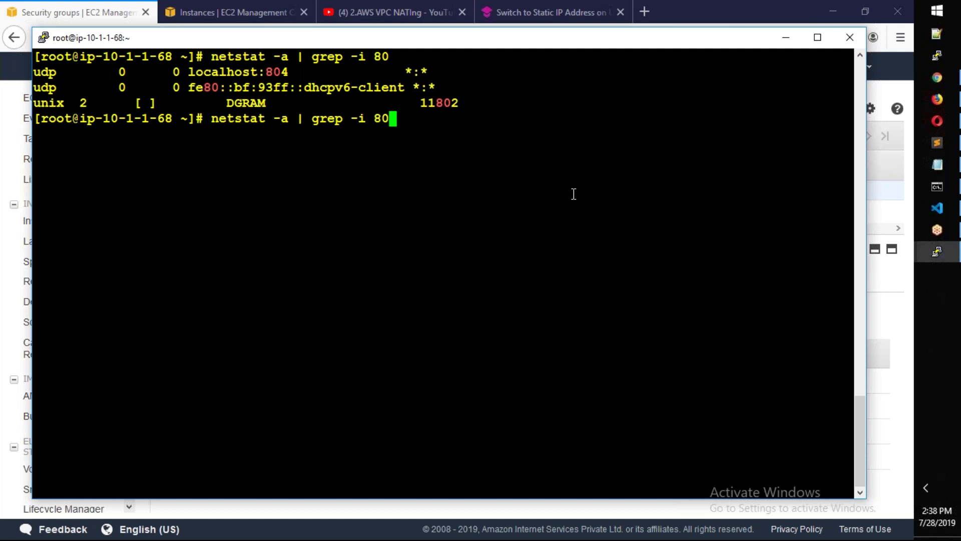
key("Return")
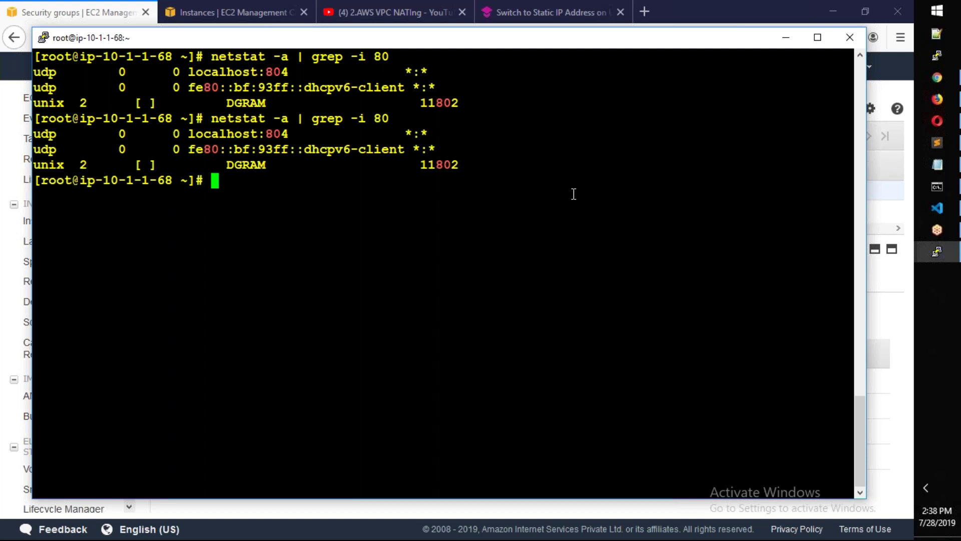
Step: Install nginx on Yellow-Server-1 with yum install nginx -y and start the nginx service
type("yum ins")
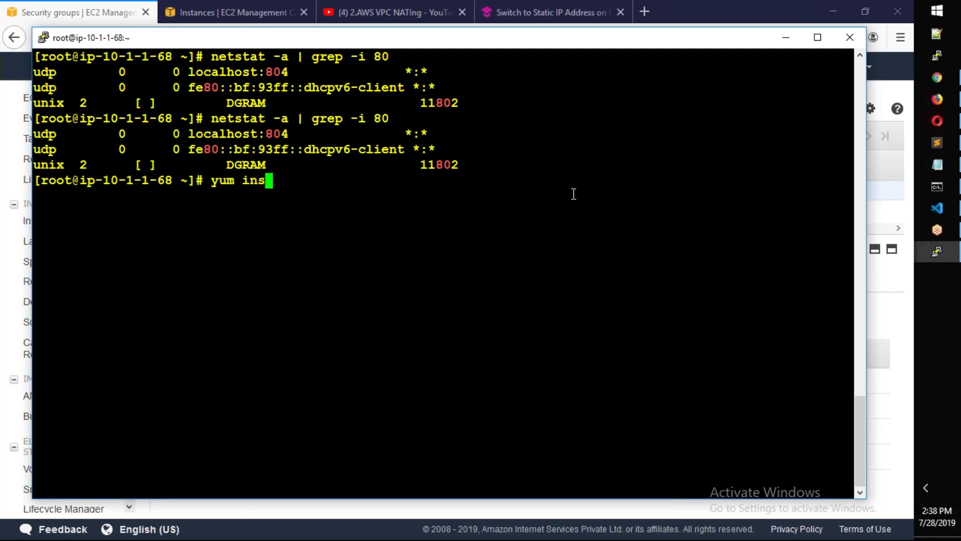
type("tall nginx ")
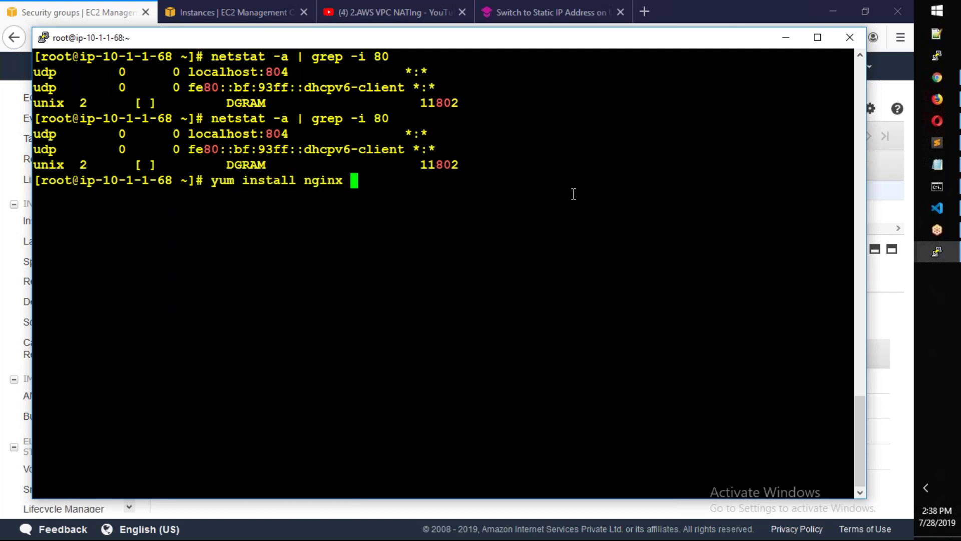
type("-y")
key("Return")
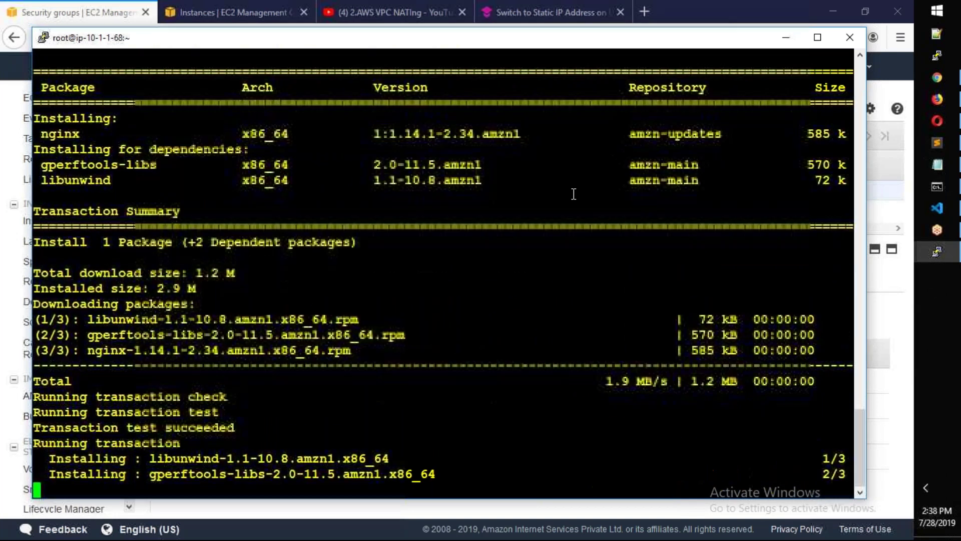
type("service nginx start")
key("Return")
Step: Clear Yellow-Server-1's terminal and list all of its sockets with netstat -a, without the grep filter
key("ctrl+l")
key("Up")
key("Up")
key("Up")
key("BackSpace")
key("BackSpace")
key("BackSpace")
key("BackSpace")
key("BackSpace")
key("BackSpace")
key("BackSpace")
key("BackSpace")
key("BackSpace")
key("BackSpace")
key("BackSpace")
key("BackSpace")
key("BackSpace")
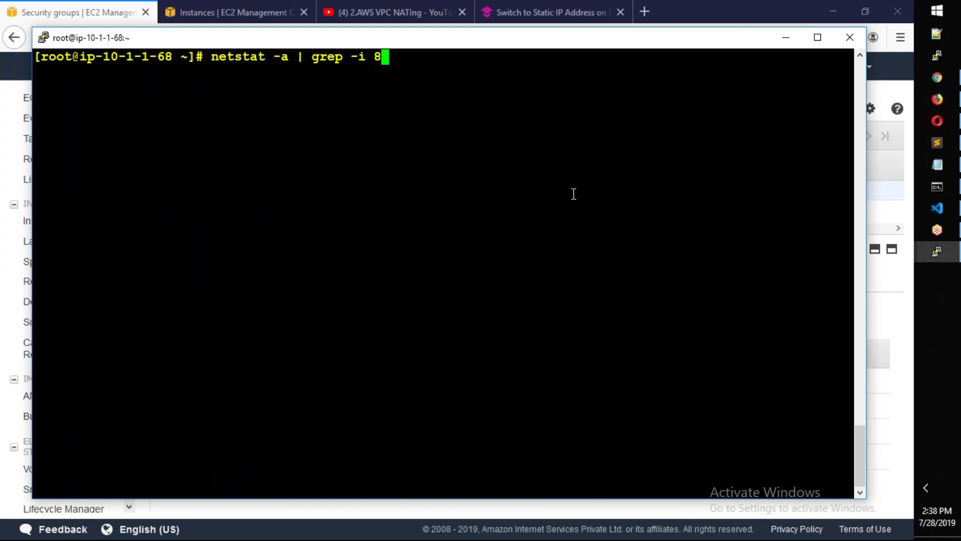
key("Return")
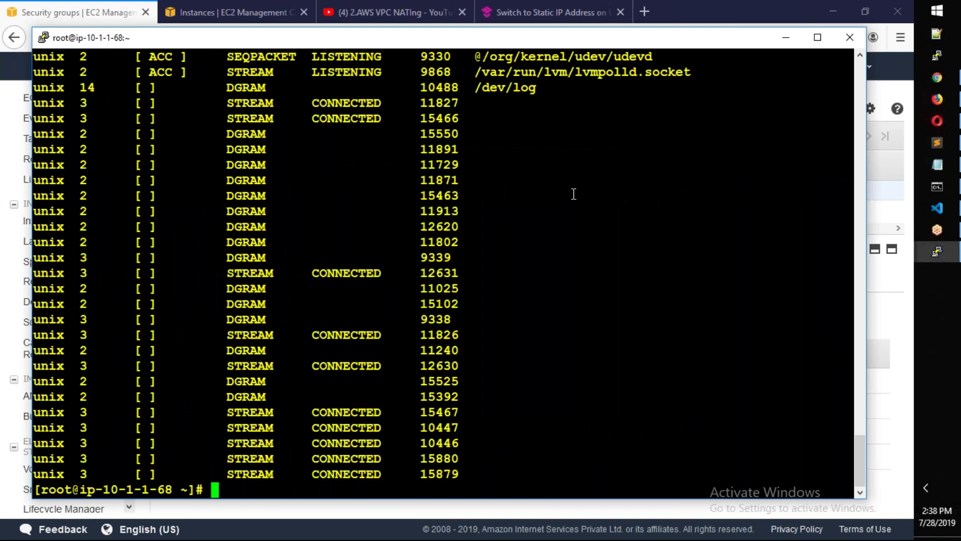
Step: Examine the listening tcp http entry in Yellow-Server-1's latest netstat output and compare it with the listing from before the nginx installation
scroll(519, 351, "up", 9)
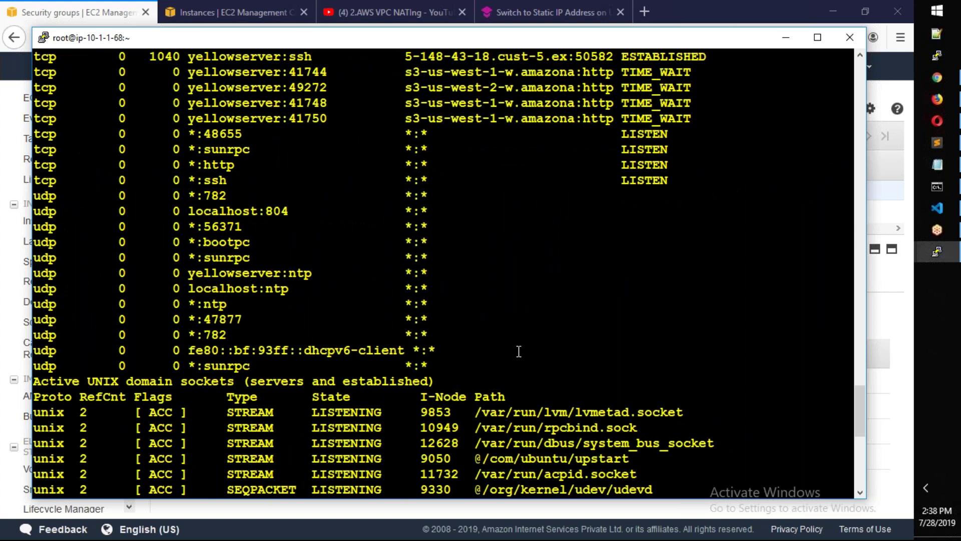
scroll(519, 351, "up", 5)
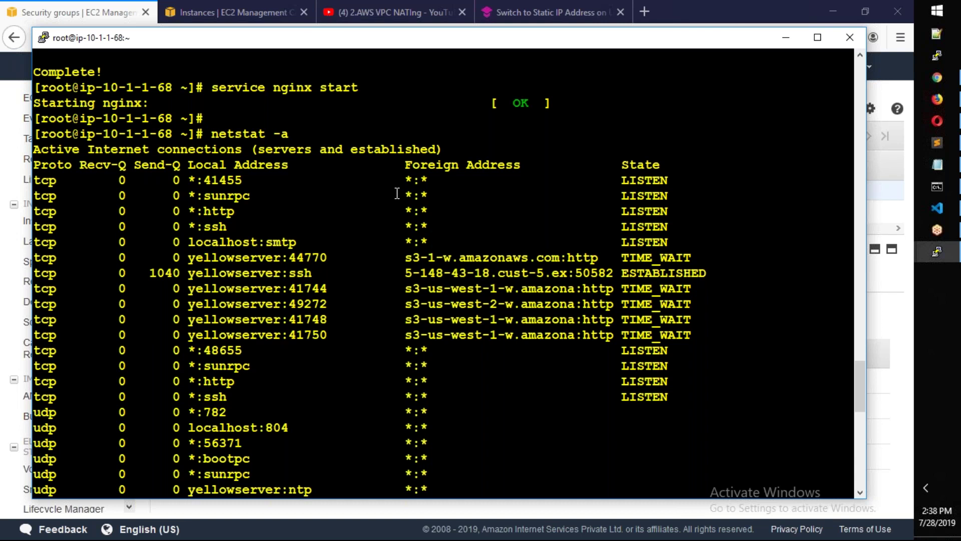
scroll(236, 216, "down", 5)
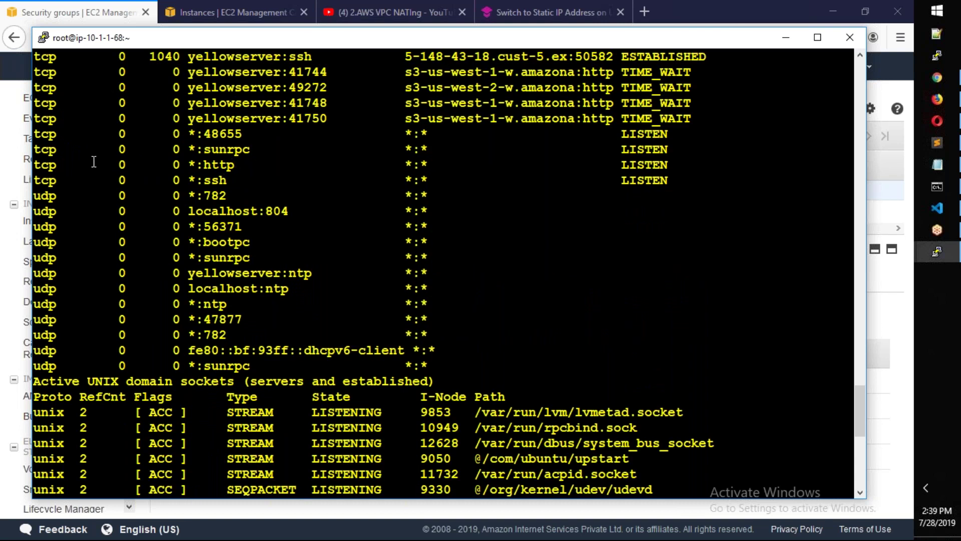
left_click_drag(36, 164, 669, 164)
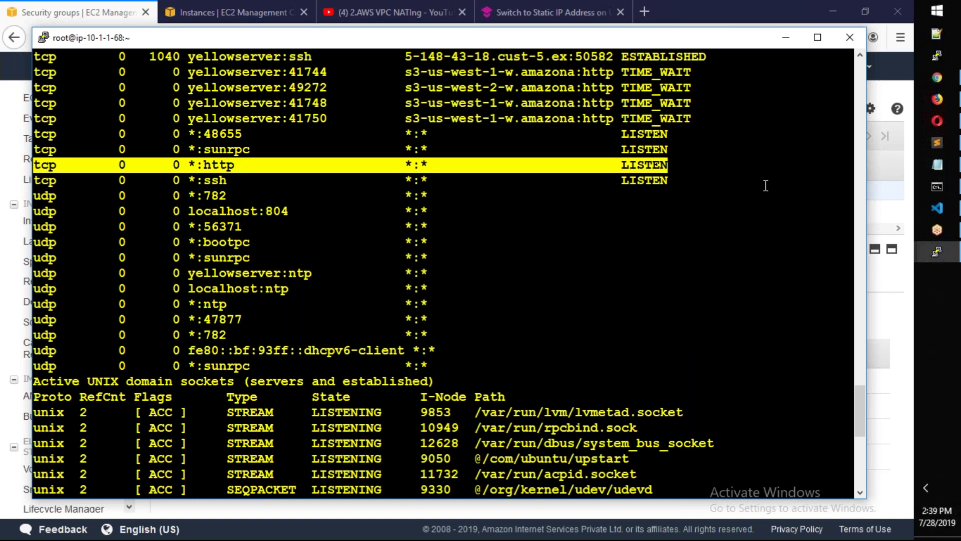
scroll(765, 185, "up", 5)
scroll(584, 275, "up", 12)
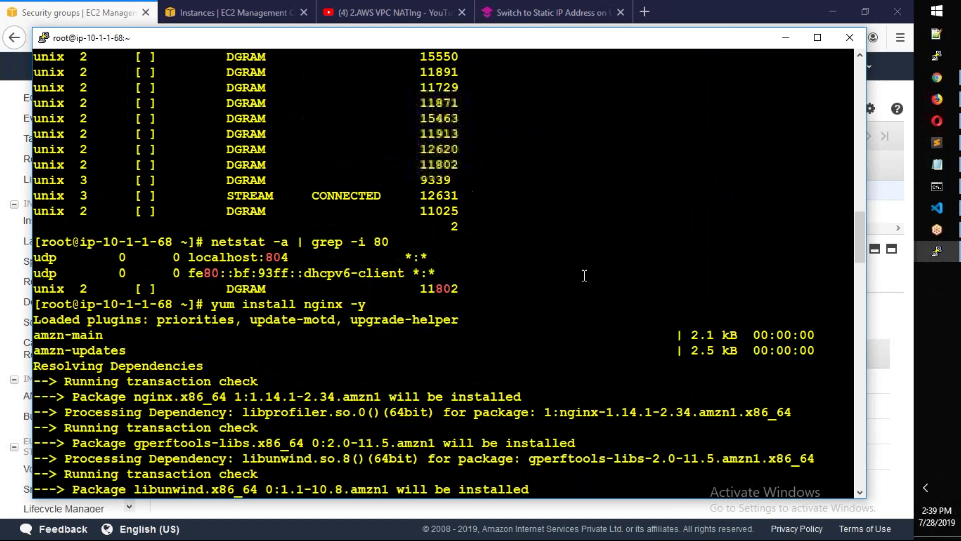
scroll(584, 275, "up", 13)
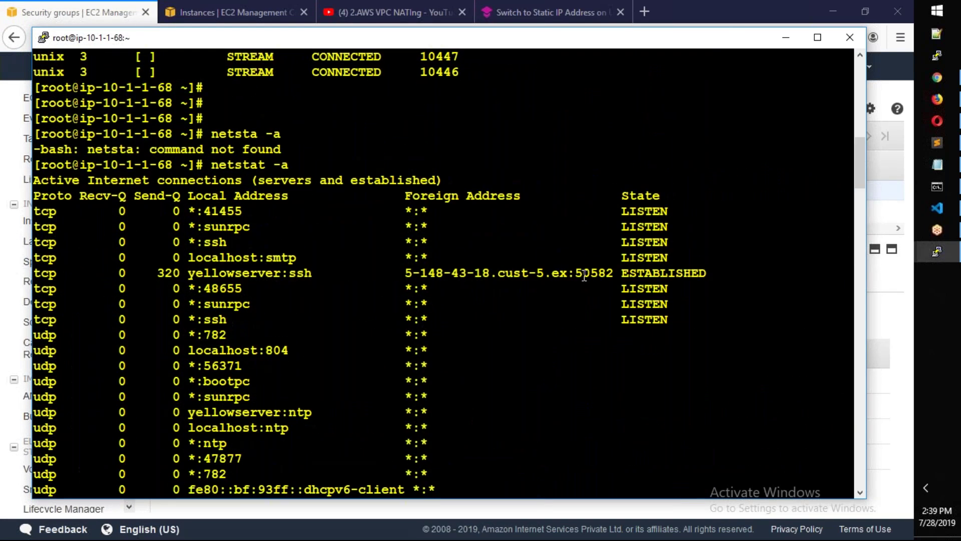
scroll(584, 275, "down", 4)
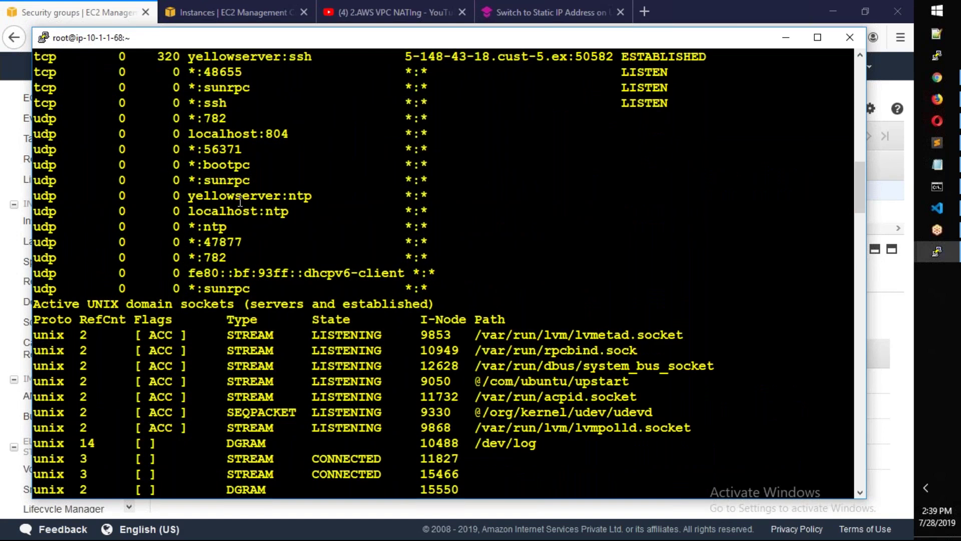
scroll(692, 182, "down", 10)
Step: Switch to Blue-Server-2's terminal, rerun telnet yellowserver 80, and interrupt the session
mouse_move(946, 251)
left_click(834, 300)
key("Up")
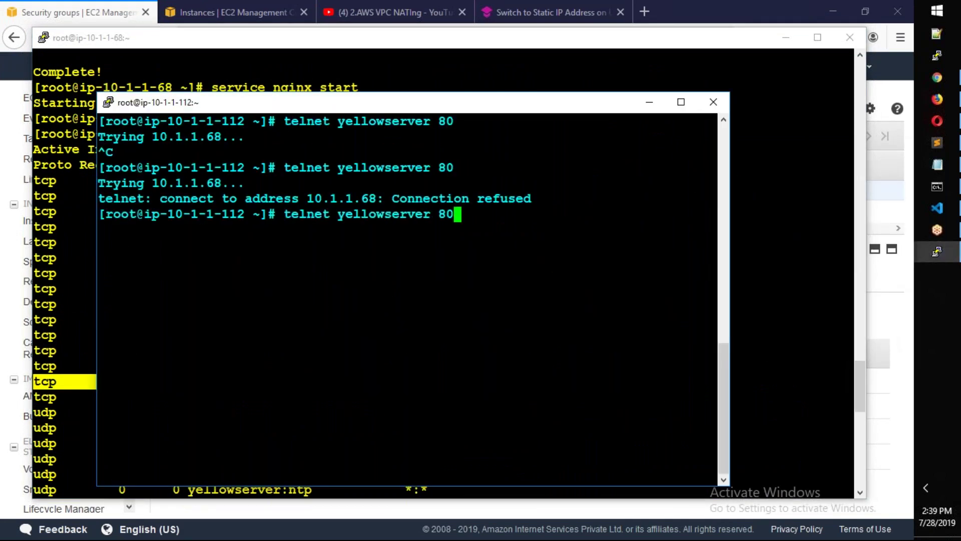
key("Return")
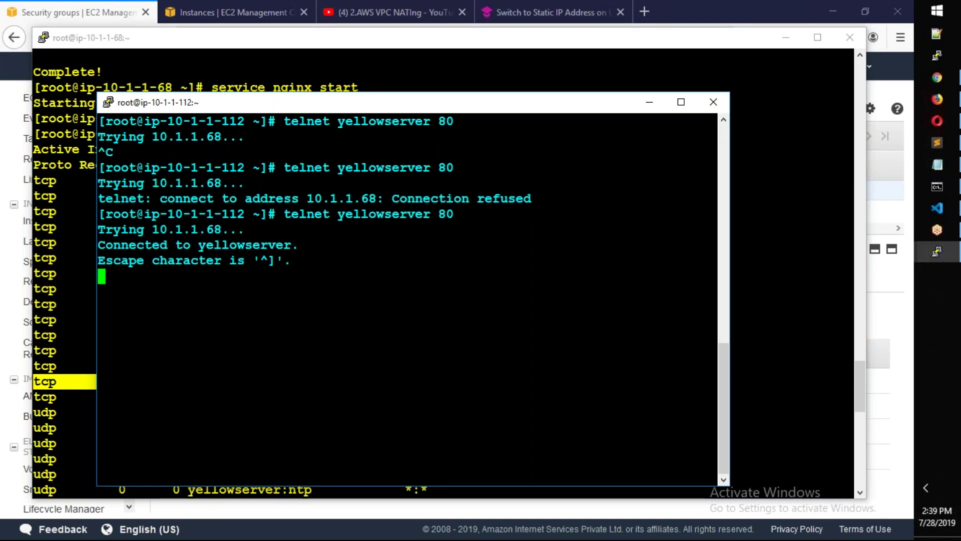
key("ctrl+c")
Step: Return to Yellow-Server-1's terminal, clear it, and page through the netstat manual with man netstat before quitting it
key("alt+Tab")
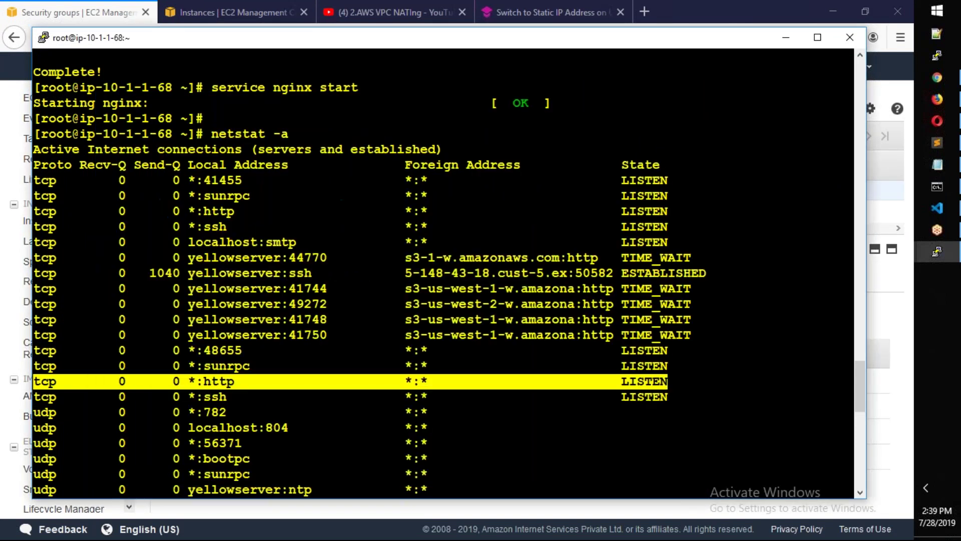
key("ctrl+l")
type("n")
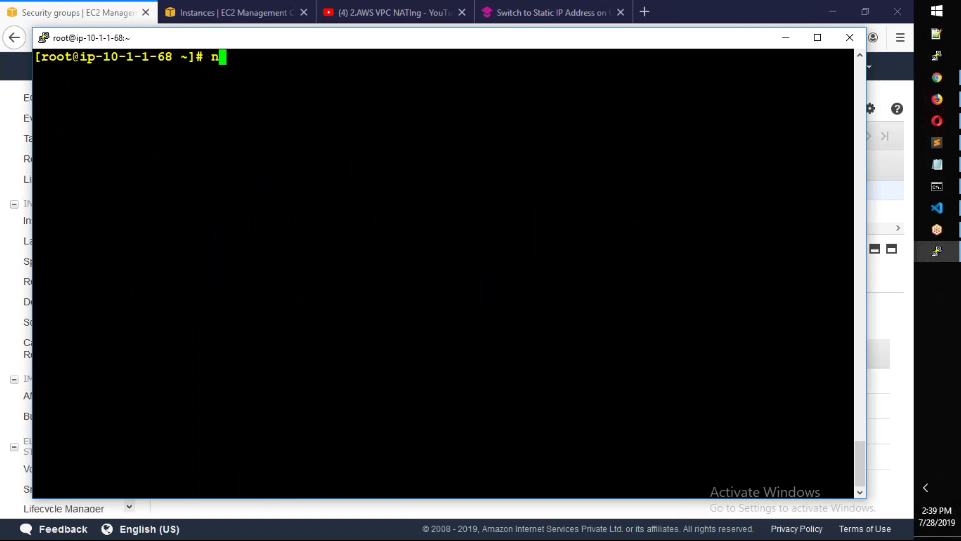
key("BackSpace")
type("man netstat")
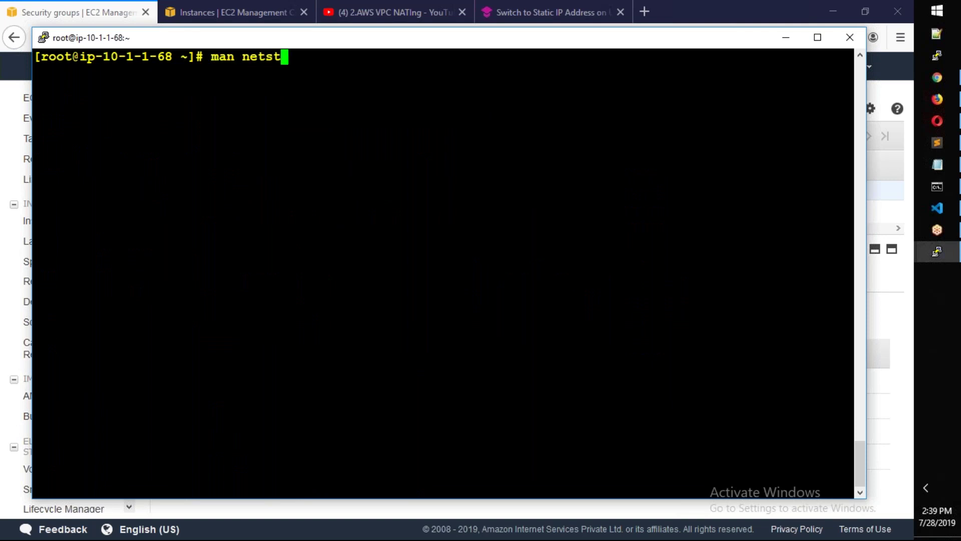
key("Return")
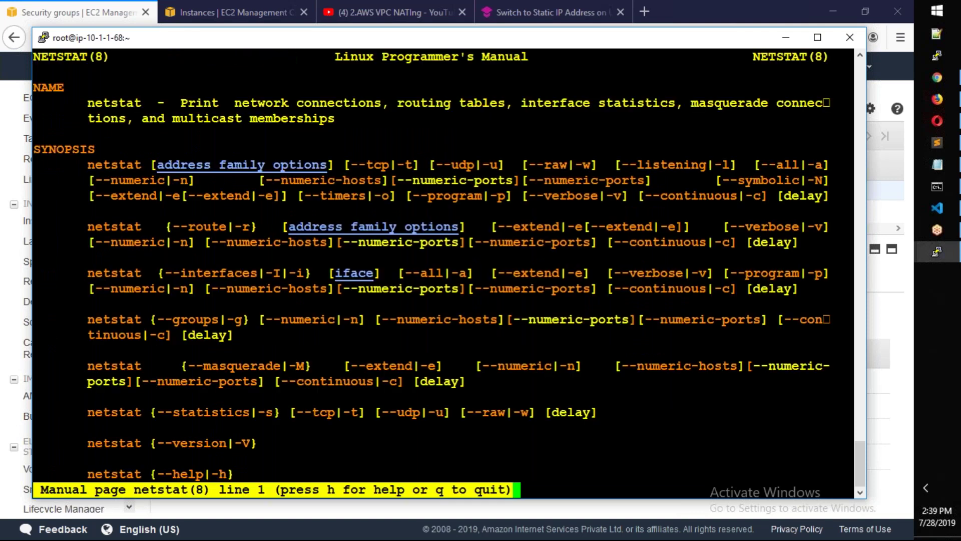
key("space")
key("space")
key("space")
key("space")
key("space")
key("space")
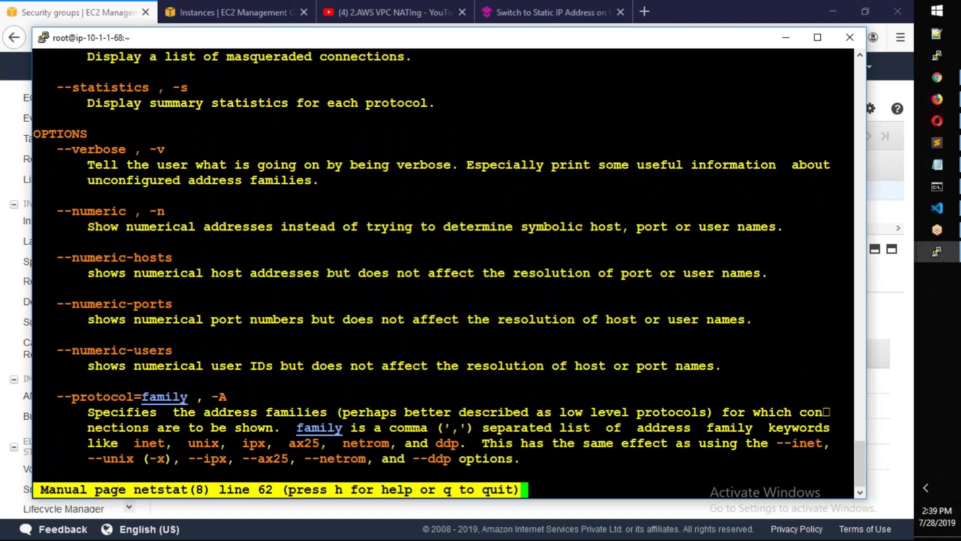
key("space")
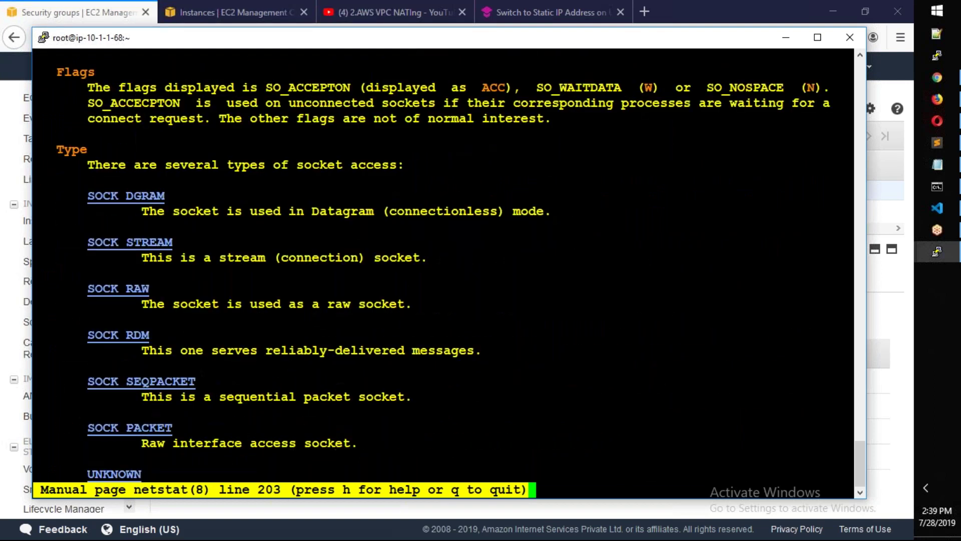
key("q")
Step: List Yellow-Server-1's connections with numerical addresses using netstat -n and look through the output
type("netsta")
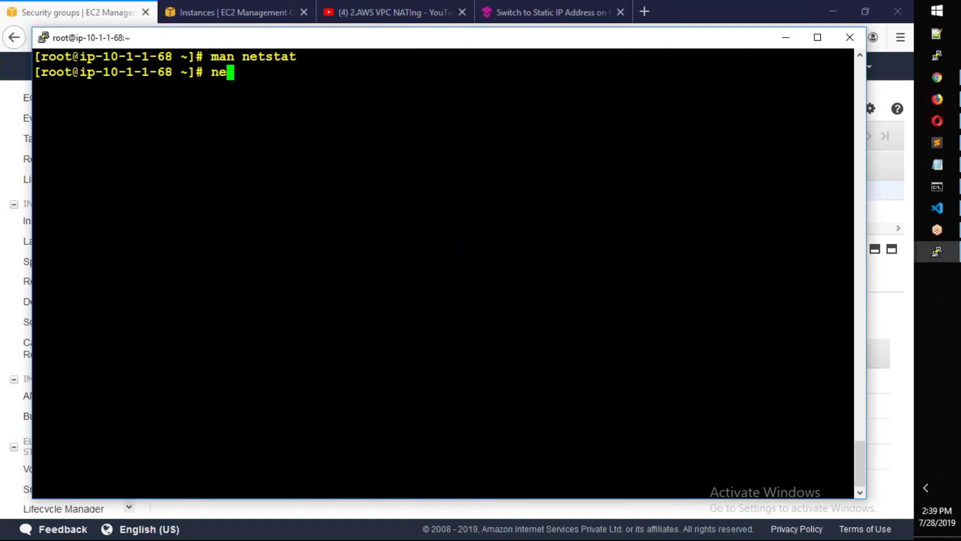
type("t -n")
key("Return")
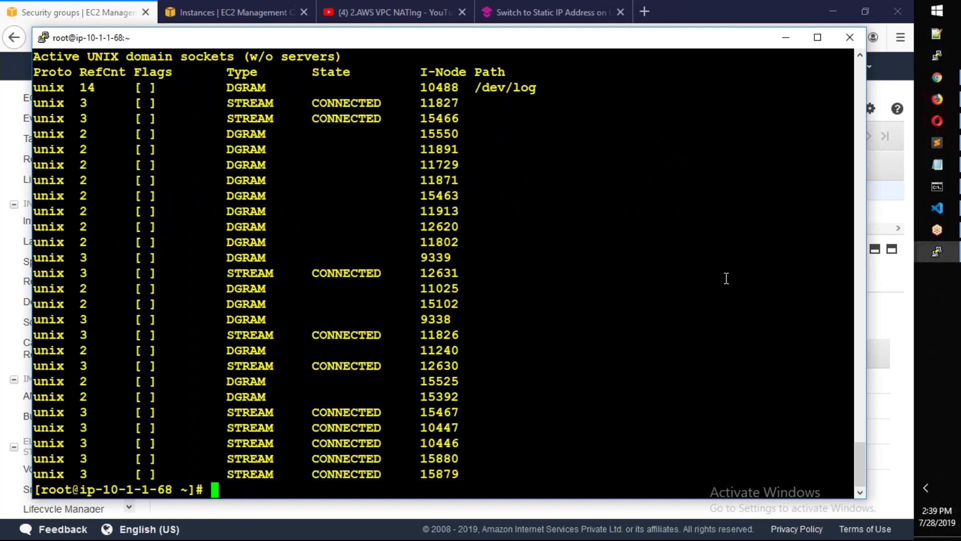
scroll(727, 278, "up", 4)
scroll(726, 279, "down", 9)
Step: Run netstat -a, clear the terminal, and filter the same listing for http with netstat -a | grep -i http
type("netstat -a")
key("Return")
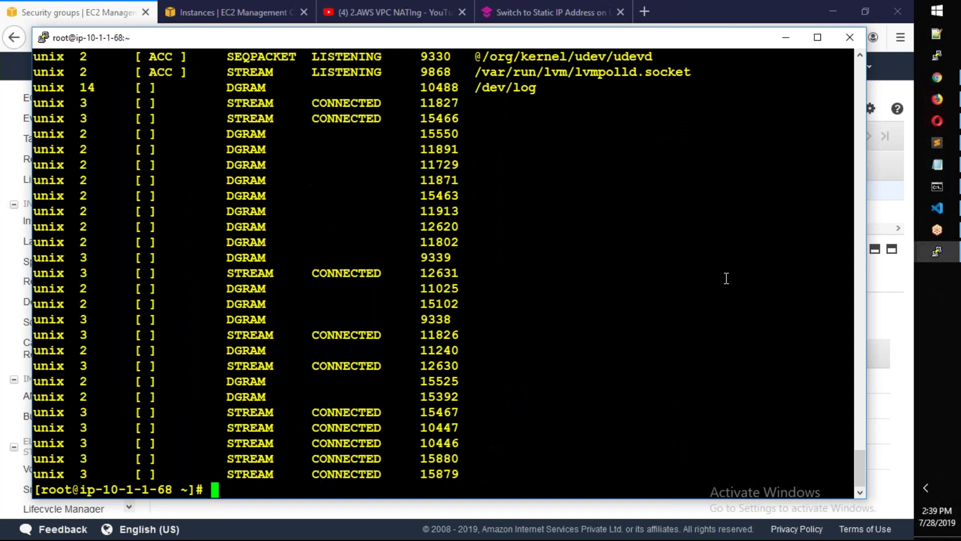
key("ctrl+l")
key("Up")
key("Up")
key("Down")
type("| grep ")
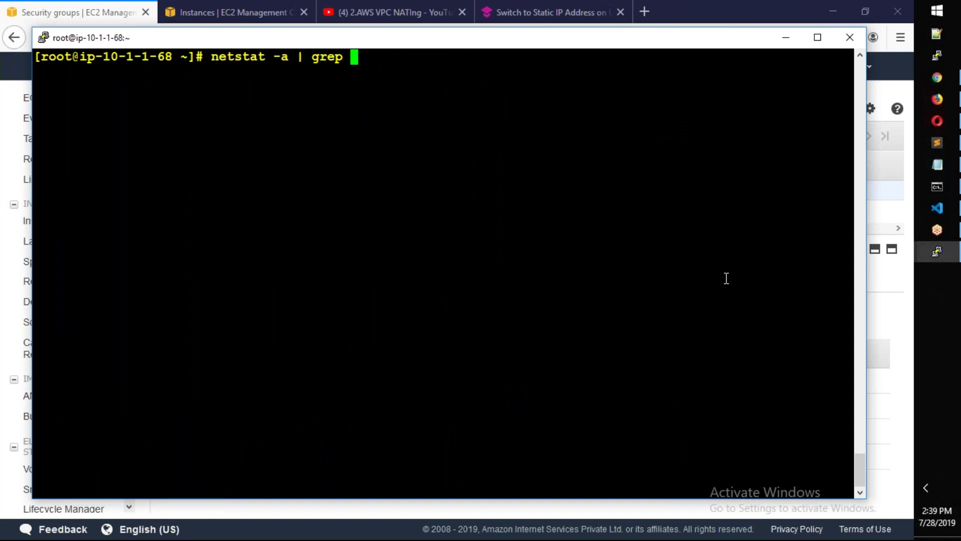
type("-i http")
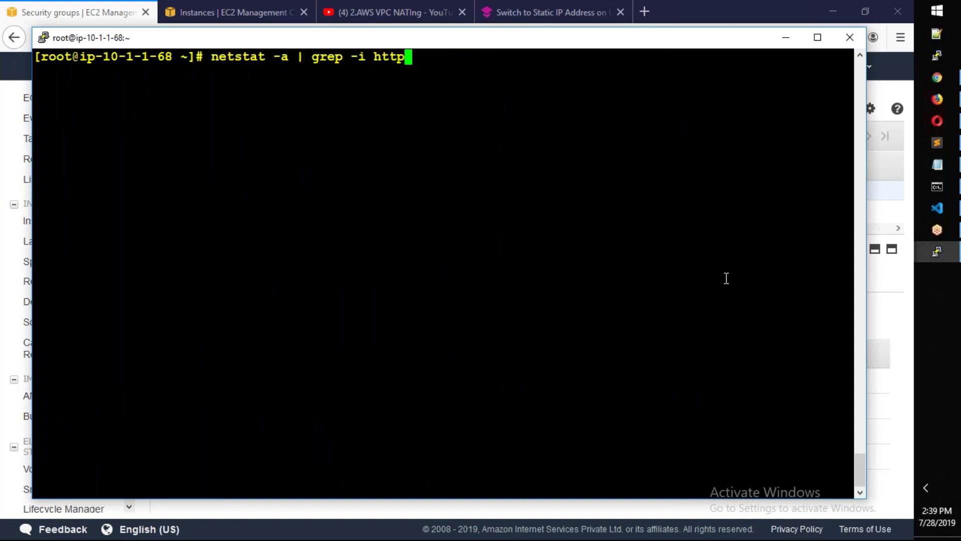
key("Return")
Step: Rerun the filtered netstat -a listing with the grep pattern changed to 80
key("Up")
key("BackSpace")
key("BackSpace")
key("BackSpace")
key("BackSpace")
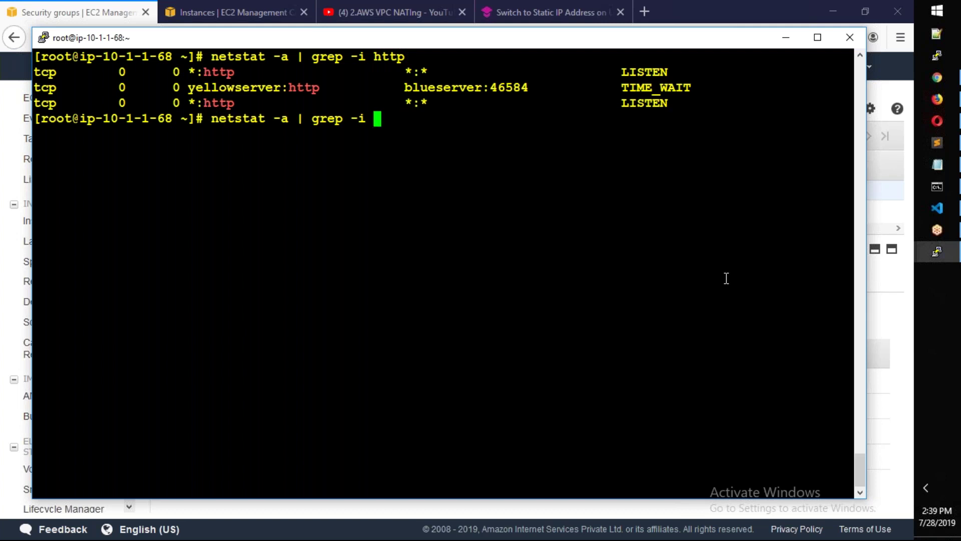
type("80")
key("Return")
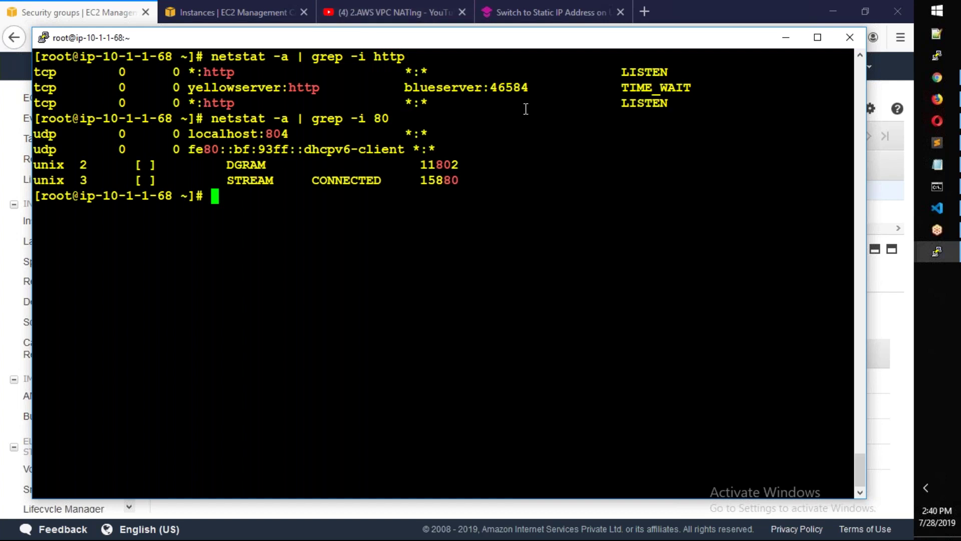
key("Return")
key("Return")
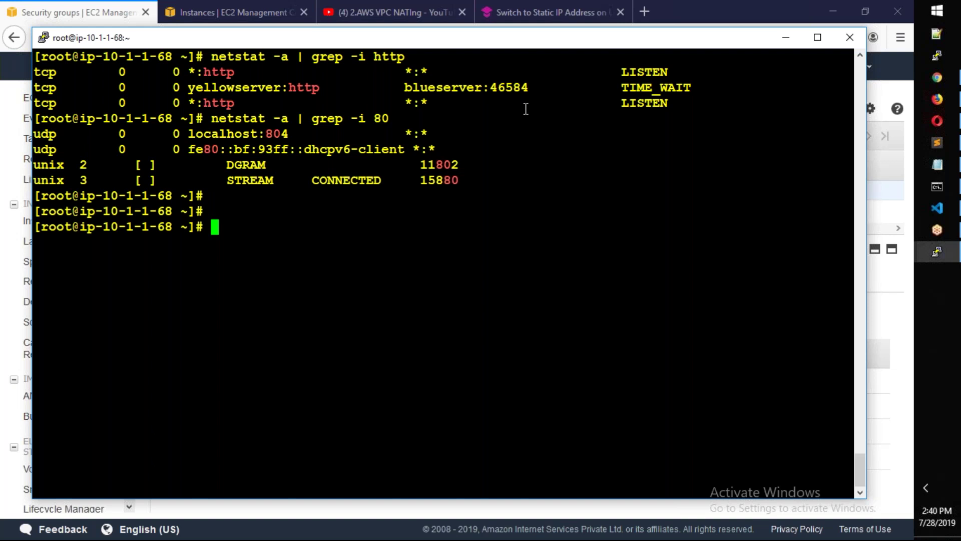
Step: Switch to the Visual Studio Code notes and merge nslookup into the line above so it reads "dns resolution & nslookup"
left_click(941, 203)
left_click(419, 295)
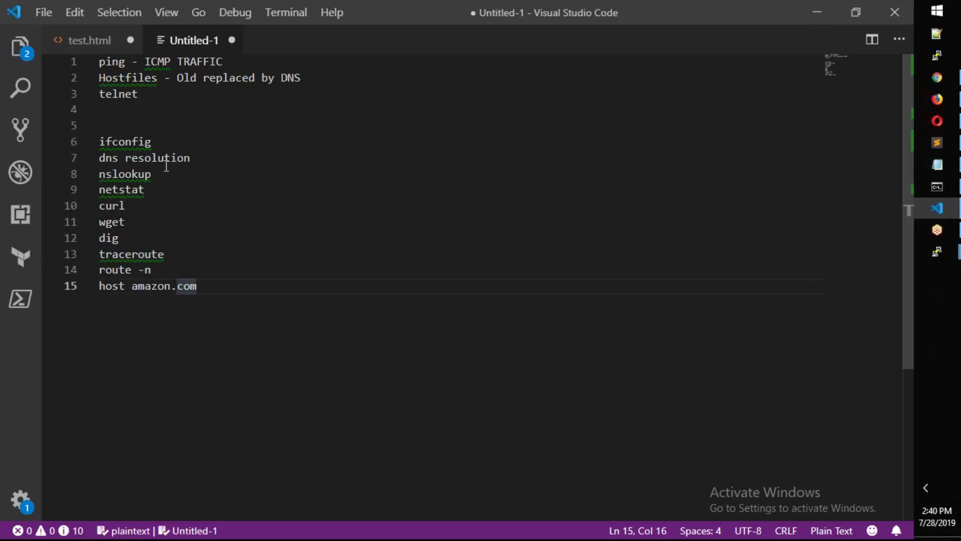
left_click_drag(194, 158, 89, 161)
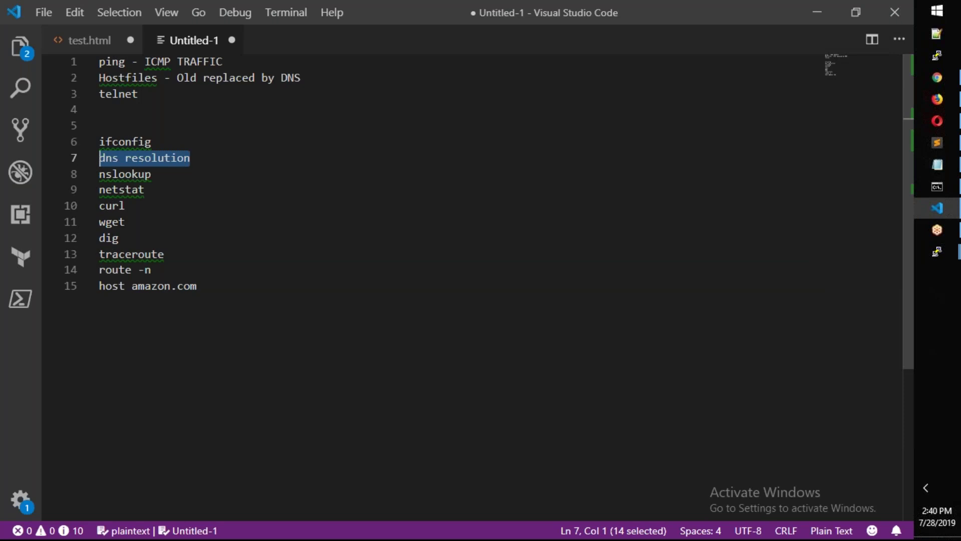
left_click(102, 174)
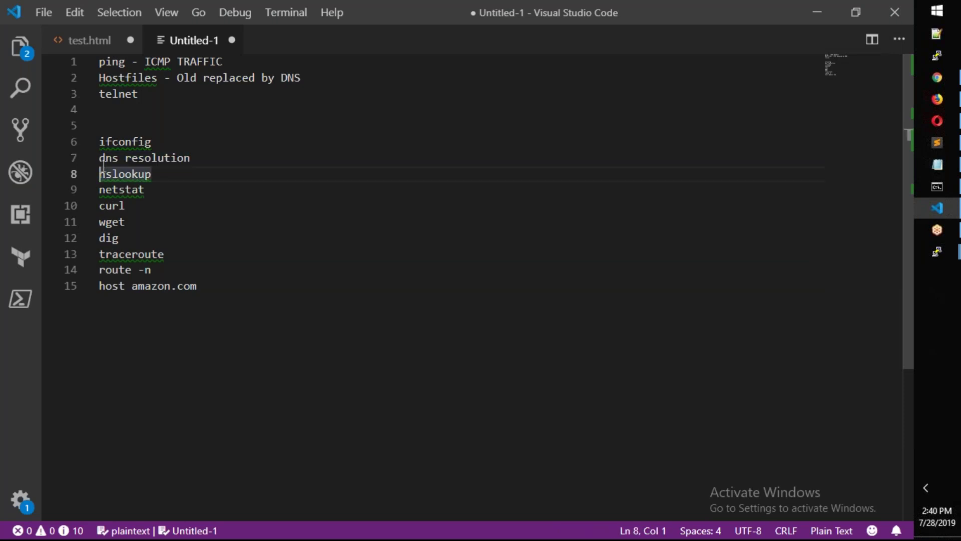
key("BackSpace")
type("& nslookup")
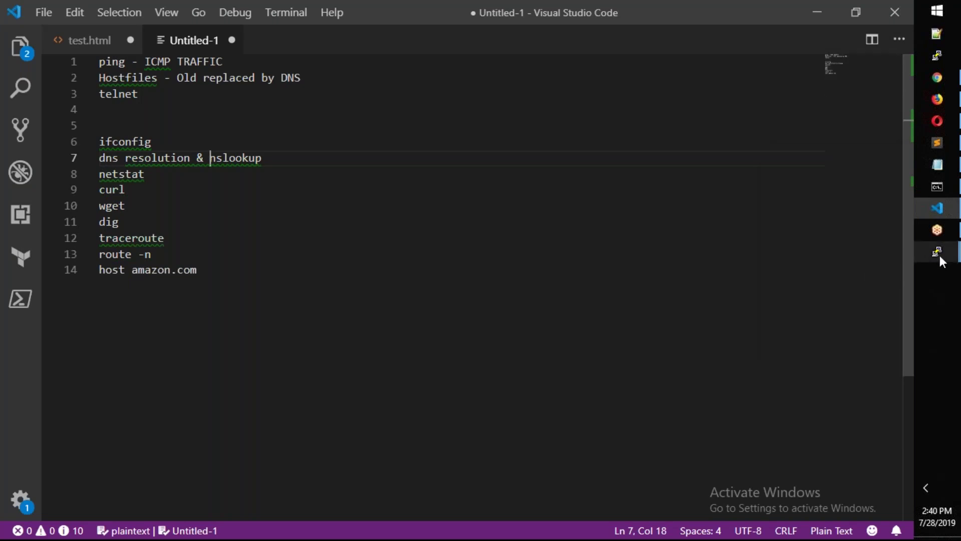
Step: Return to Yellow-Server-1's terminal and try running nsookup 10.1.1.112, copying the address prefix from Blue-Server-2's terminal
mouse_move(939, 255)
left_click(810, 236)
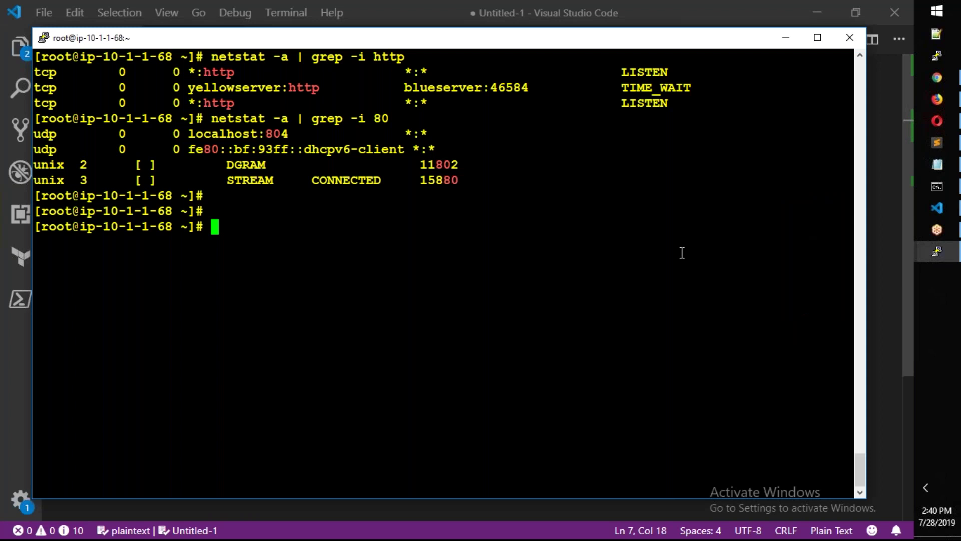
type("nsookup")
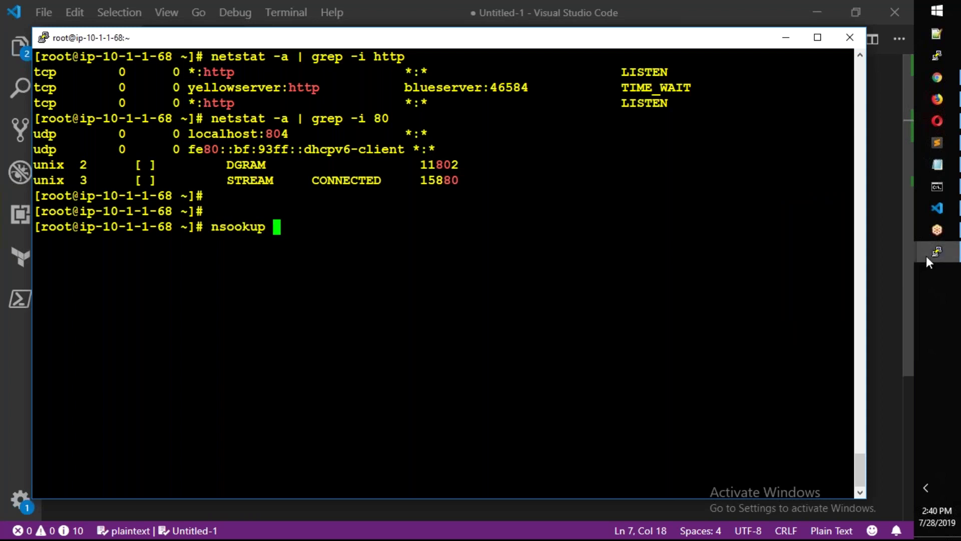
mouse_move(926, 257)
left_click(865, 299)
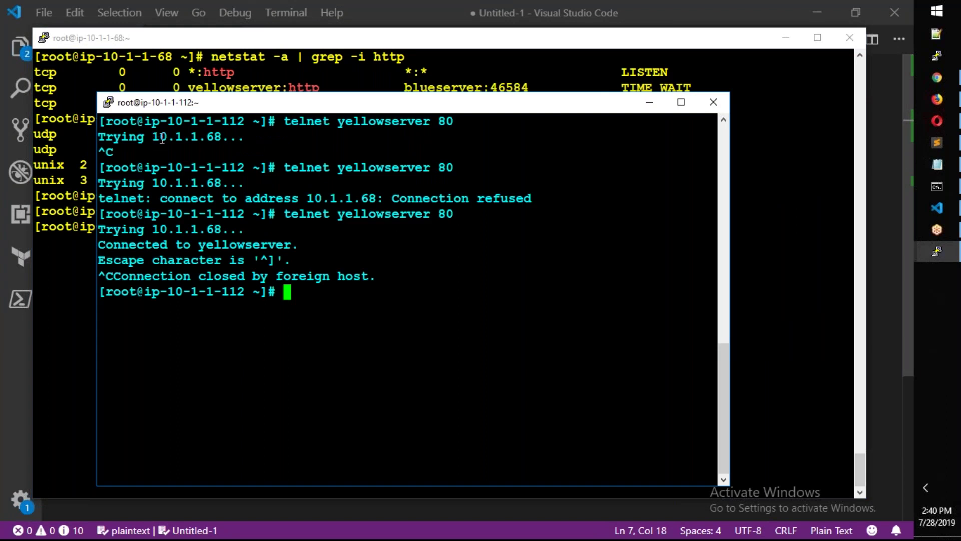
left_click_drag(153, 137, 200, 142)
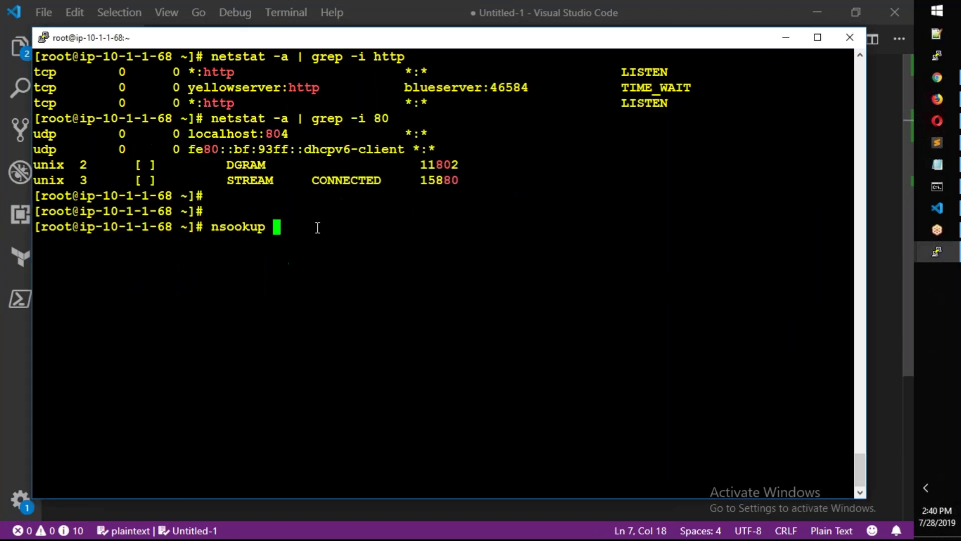
right_click(318, 228)
type(".112")
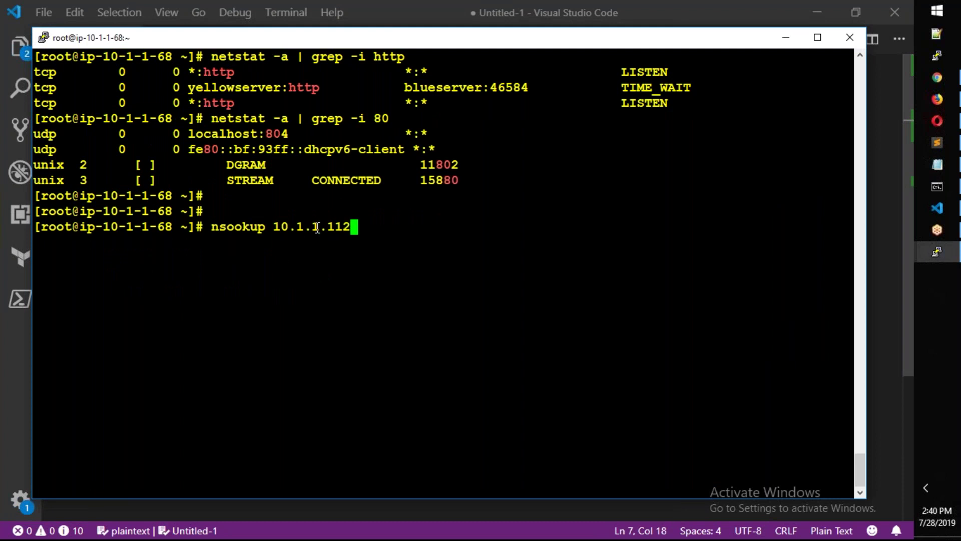
key("Return")
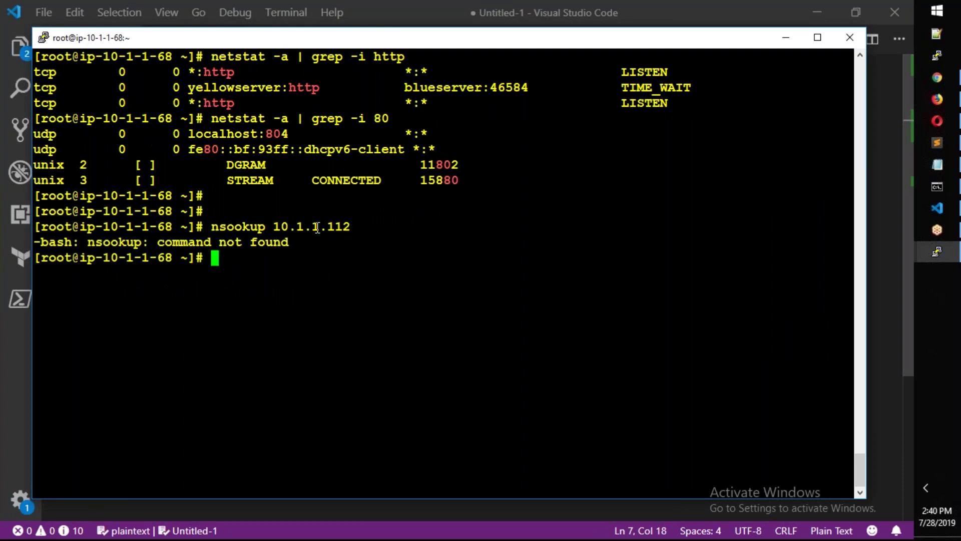
Step: Recall the failed lookup command, correct its name to nslookup, and run it for 10.1.1.112
key("Up")
key("Left")
key("Left")
key("Left")
key("Left")
key("Left")
key("Left")
key("Left")
key("Left")
key("Left")
key("Left")
key("Left")
key("Left")
key("Left")
key("Left")
key("Left")
key("Left")
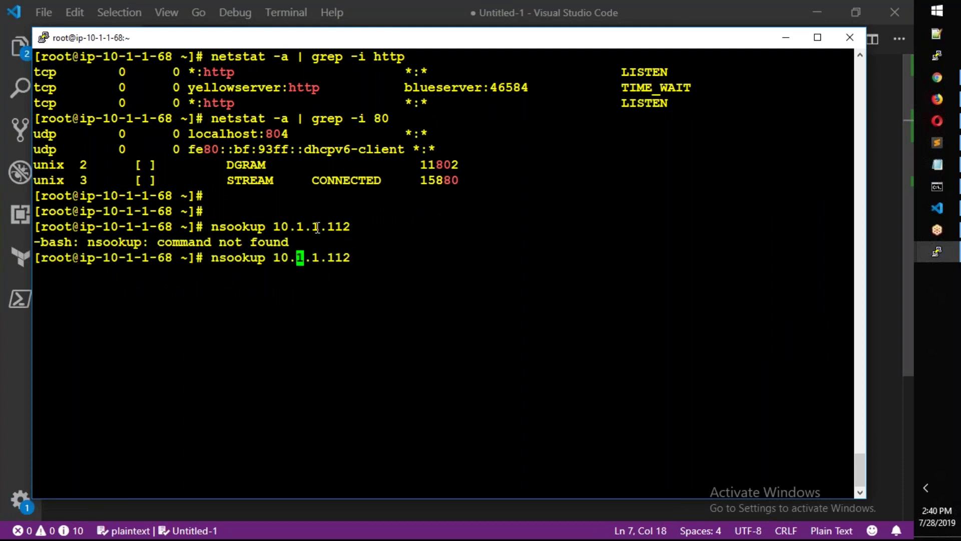
type("l")
key("Return")
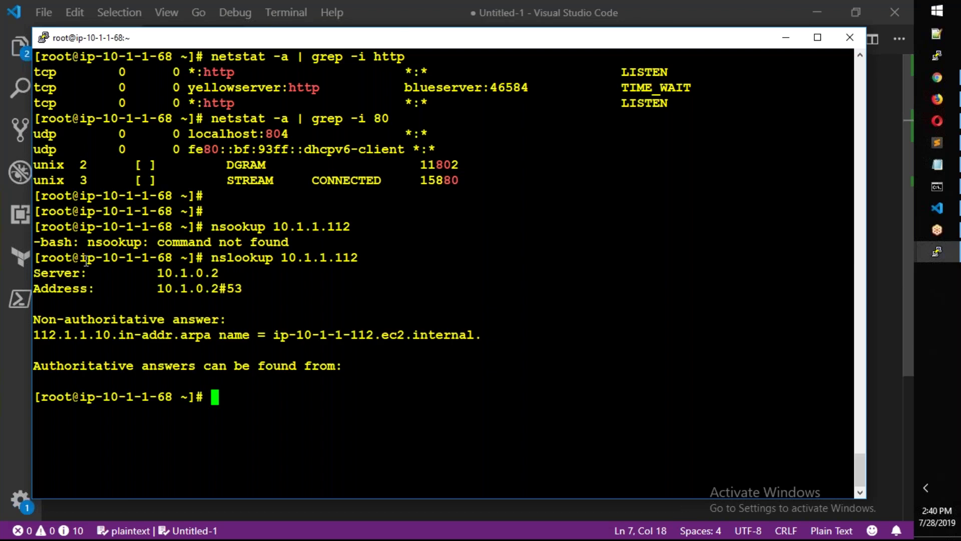
Step: Examine the nslookup output for 10.1.1.112, highlighting the DNS server lines, the command and the resolved host name
left_click_drag(34, 273, 234, 287)
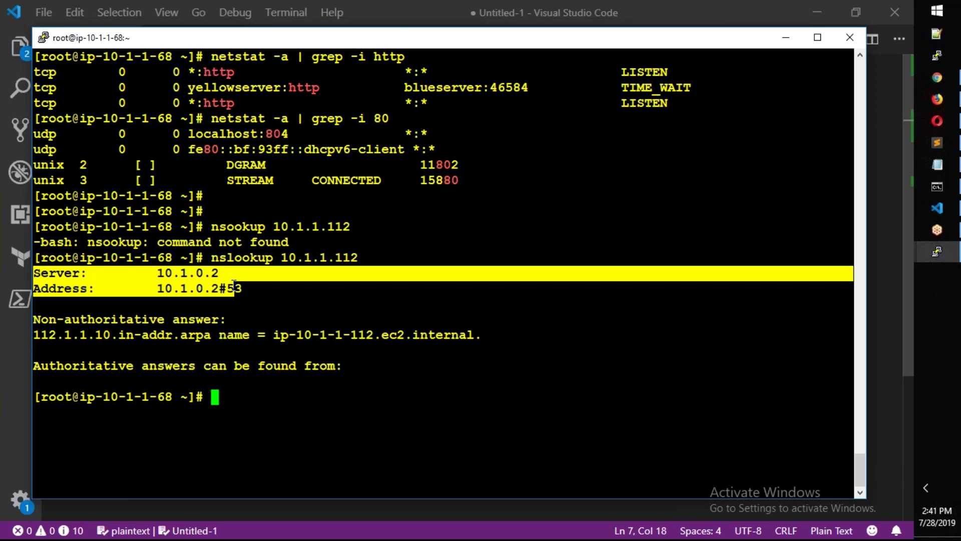
left_click_drag(35, 335, 482, 335)
left_click(273, 335)
left_click_drag(212, 258, 354, 257)
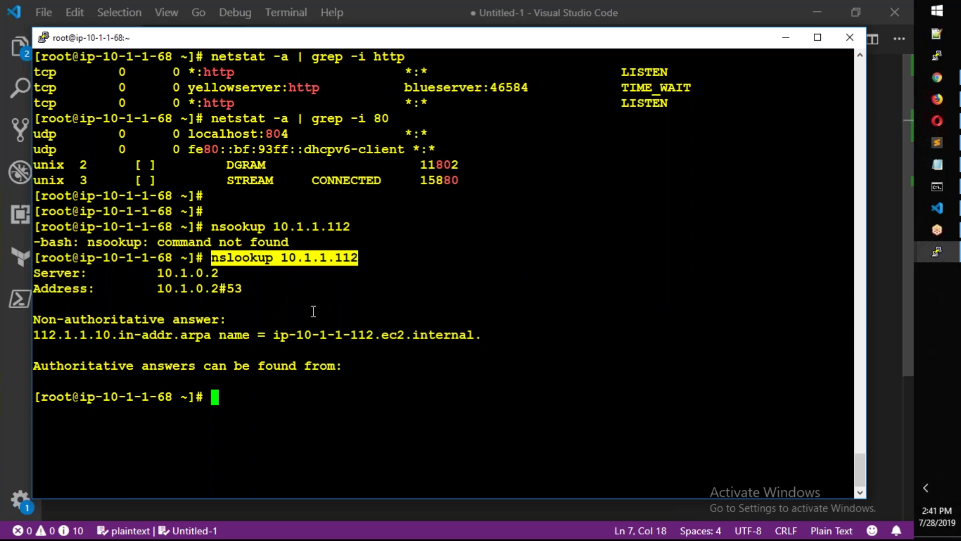
left_click_drag(274, 335, 457, 338)
Step: Reuse the nslookup command for Yellow-Server-1's public address 3.215.176.32, copied from its instance details in the EC2 console in Firefox
key("Up")
key("BackSpace")
key("BackSpace")
key("BackSpace")
key("BackSpace")
key("BackSpace")
key("BackSpace")
key("BackSpace")
key("BackSpace")
key("BackSpace")
key("BackSpace")
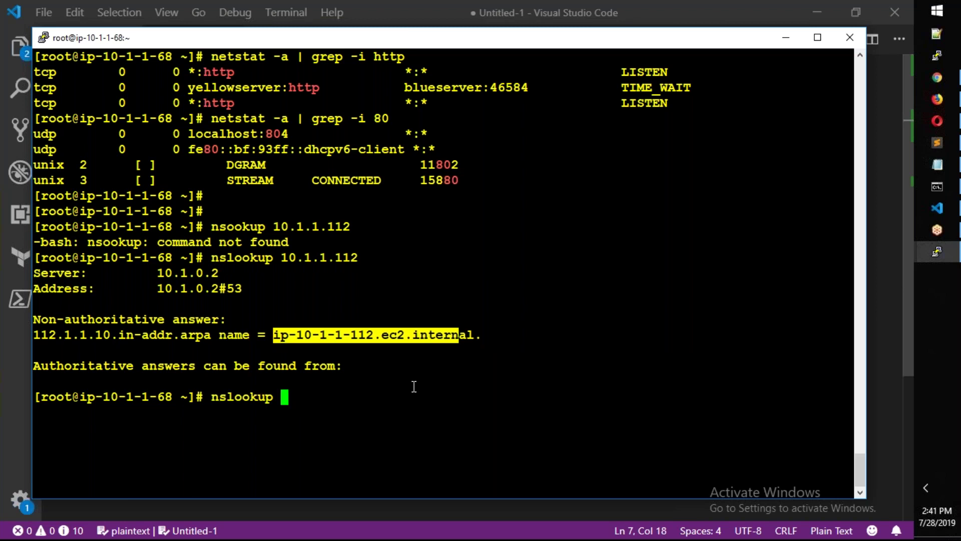
mouse_move(937, 99)
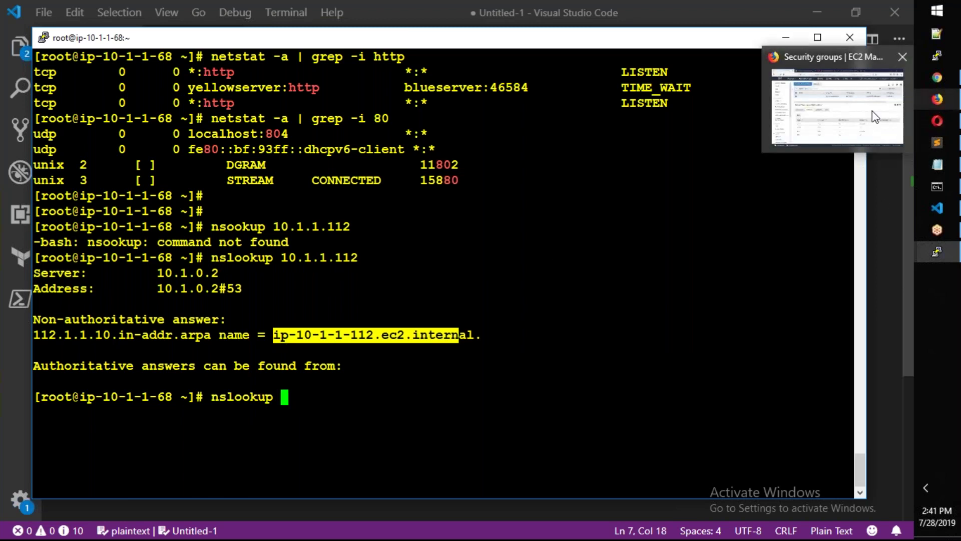
left_click(875, 116)
left_click(243, 14)
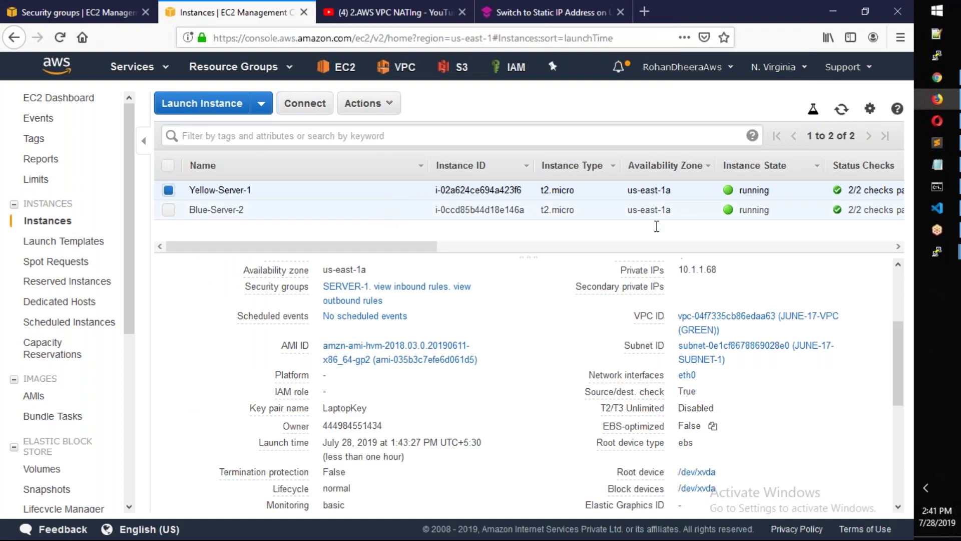
scroll(731, 316, "up", 3)
left_click(742, 356)
key("alt+Tab")
right_click(443, 307)
key("Return")
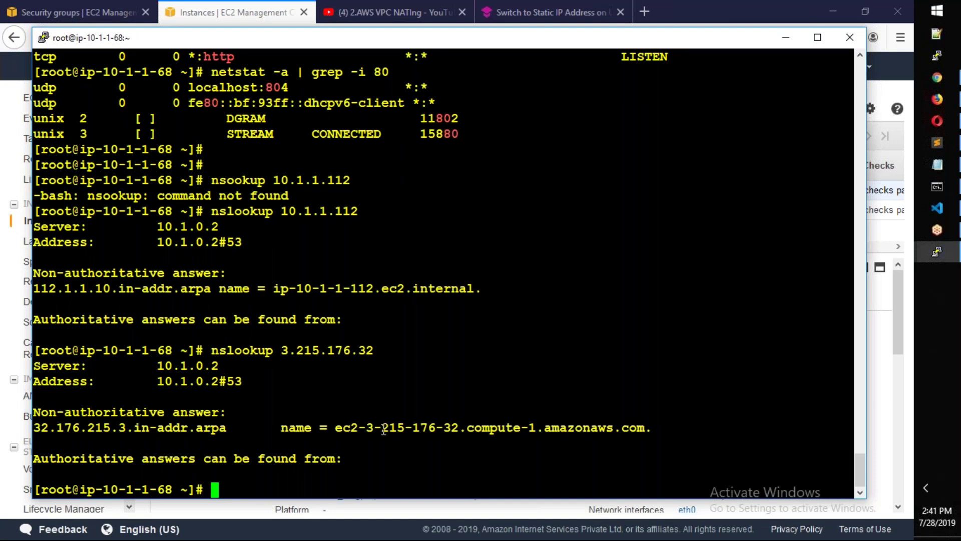
Step: Run nslookup on the returned host name ec2-3-215-176-32.compute-1.amazonaws.com. and highlight the answer it gives
left_click_drag(335, 428, 644, 429)
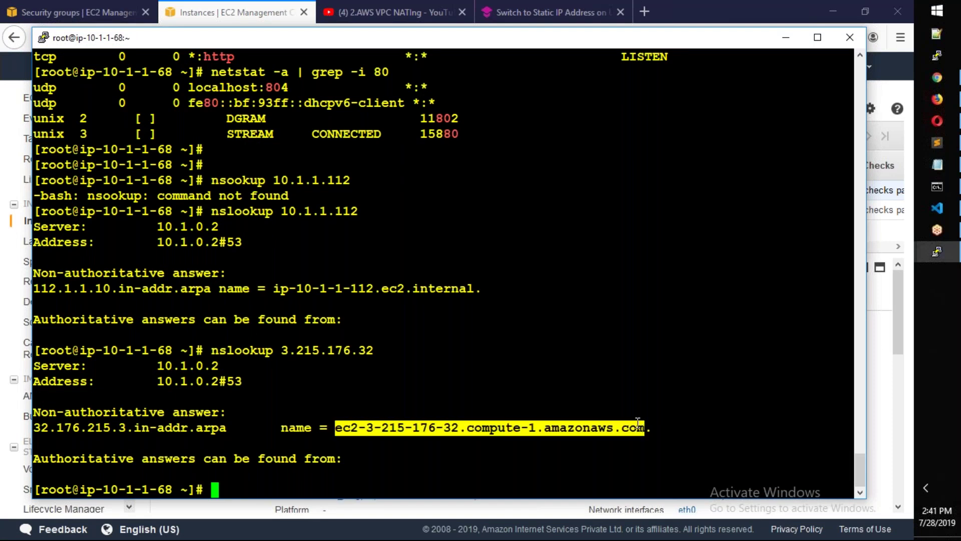
left_click(617, 356)
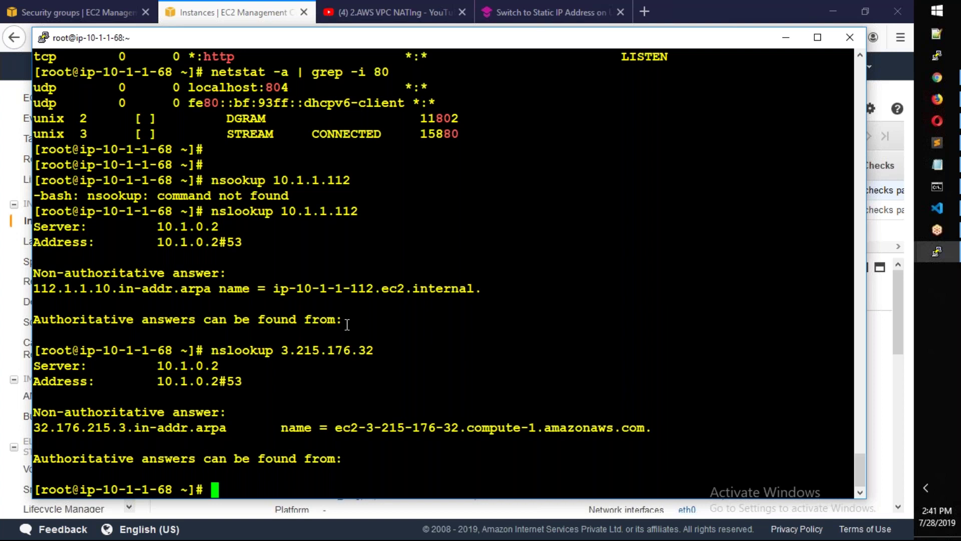
type("nsook")
key("BackSpace")
key("BackSpace")
key("BackSpace")
type("lokup")
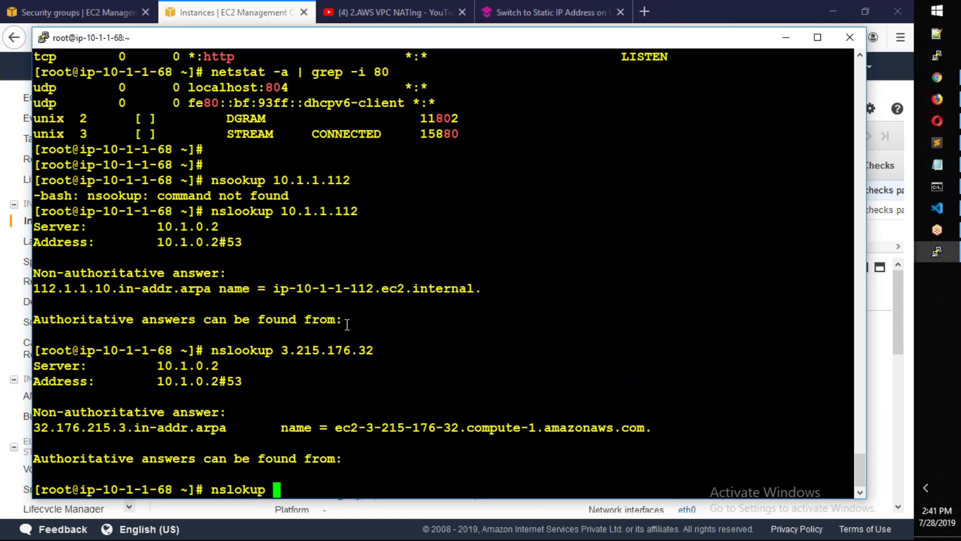
key("BackSpace")
key("BackSpace")
key("BackSpace")
key("BackSpace")
type("okup")
double_click(388, 427)
right_click(388, 427)
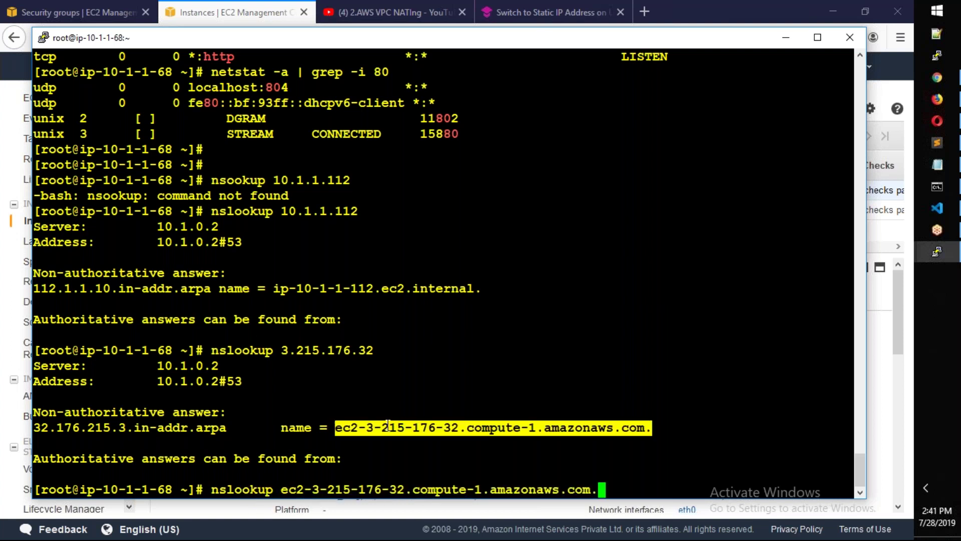
key("Return")
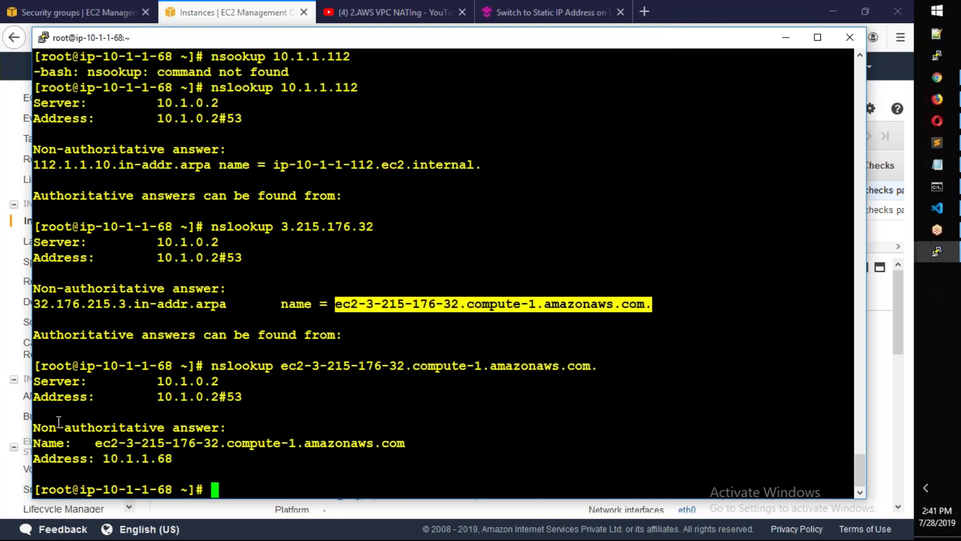
left_click_drag(174, 459, 30, 426)
left_click(161, 442)
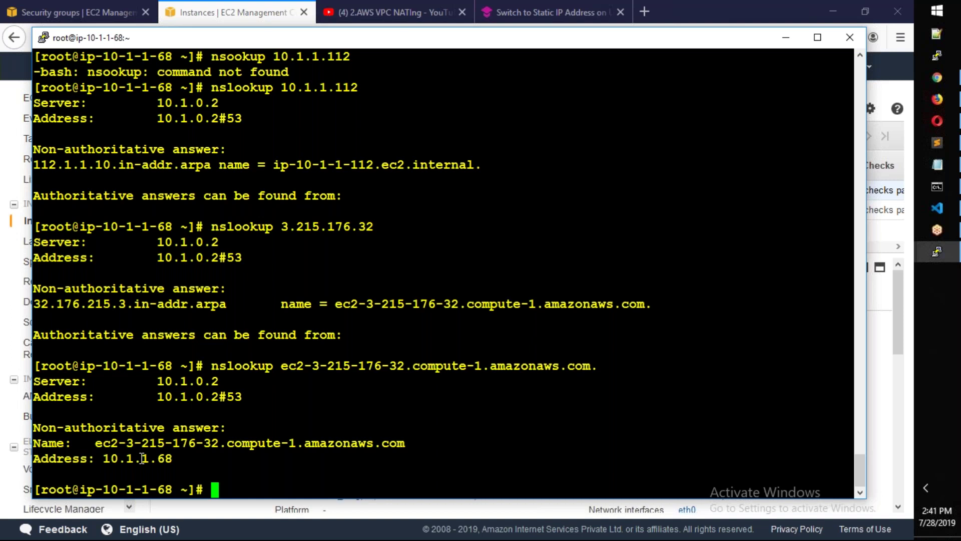
key("ctrl+l")
key("Up")
key("Up")
key("Up")
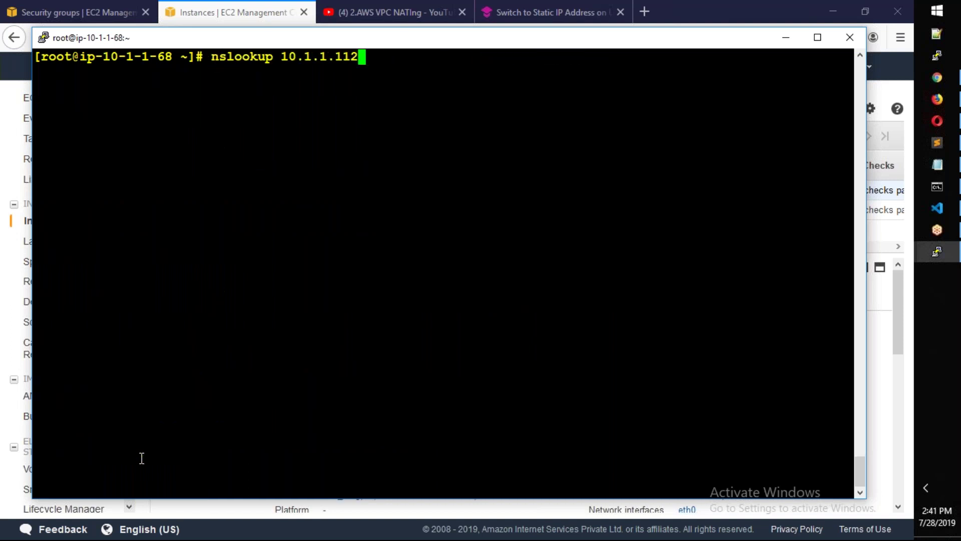
key("BackSpace")
key("BackSpace")
key("BackSpace")
key("BackSpace")
key("BackSpace")
key("BackSpace")
key("BackSpace")
key("BackSpace")
key("BackSpace")
key("BackSpace")
type("www.googl")
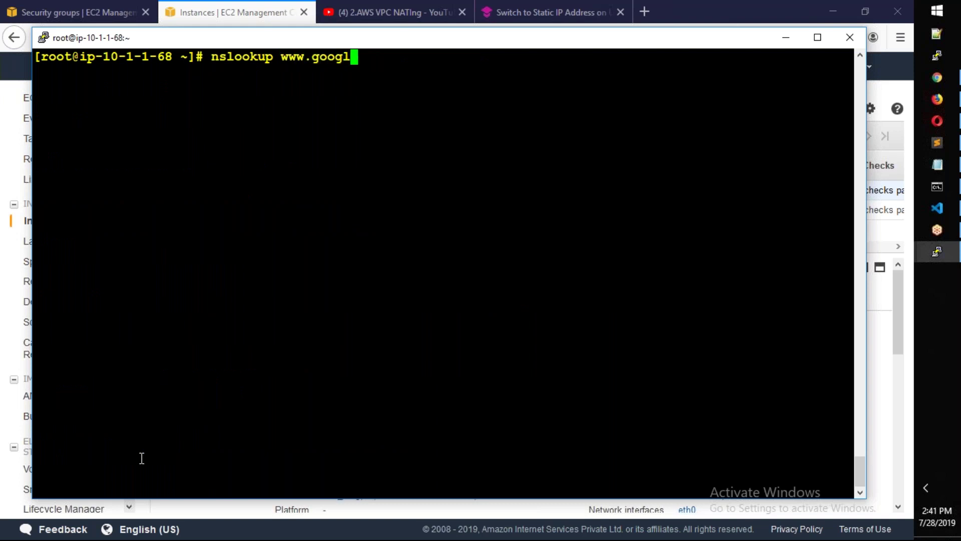
type("e.com")
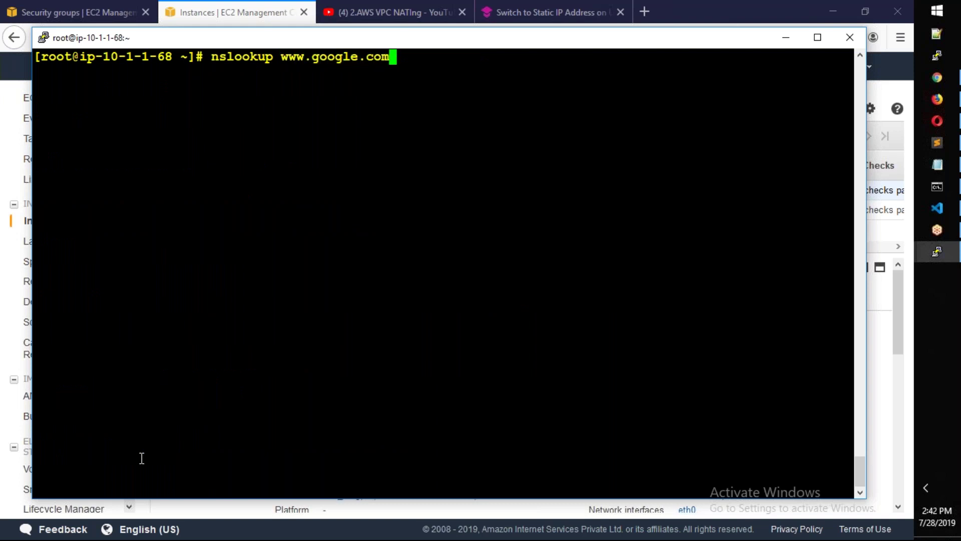
key("Return")
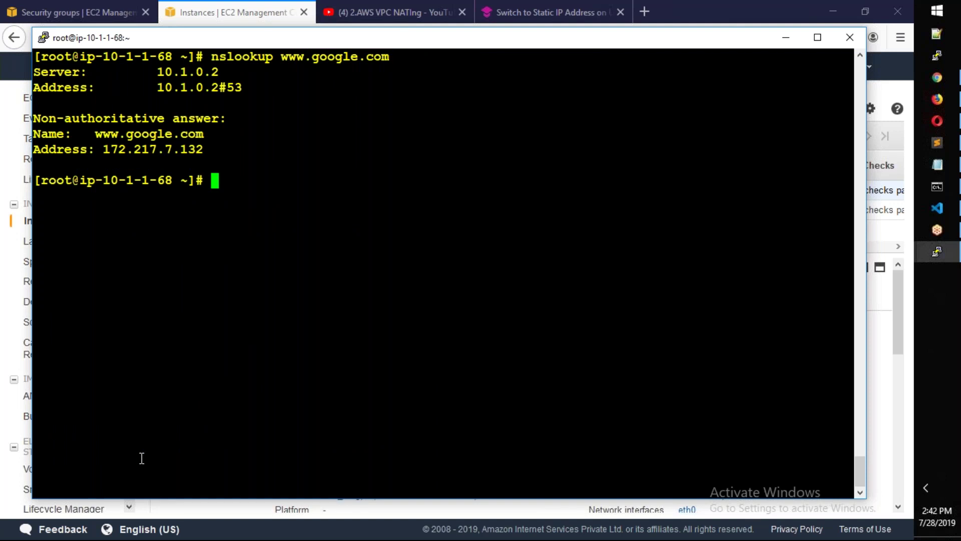
left_click_drag(34, 71, 229, 94)
left_click_drag(34, 118, 198, 149)
left_click(200, 149)
left_click_drag(46, 131, 189, 134)
left_click_drag(296, 57, 341, 58)
left_click(204, 152)
left_click_drag(204, 152, 34, 149)
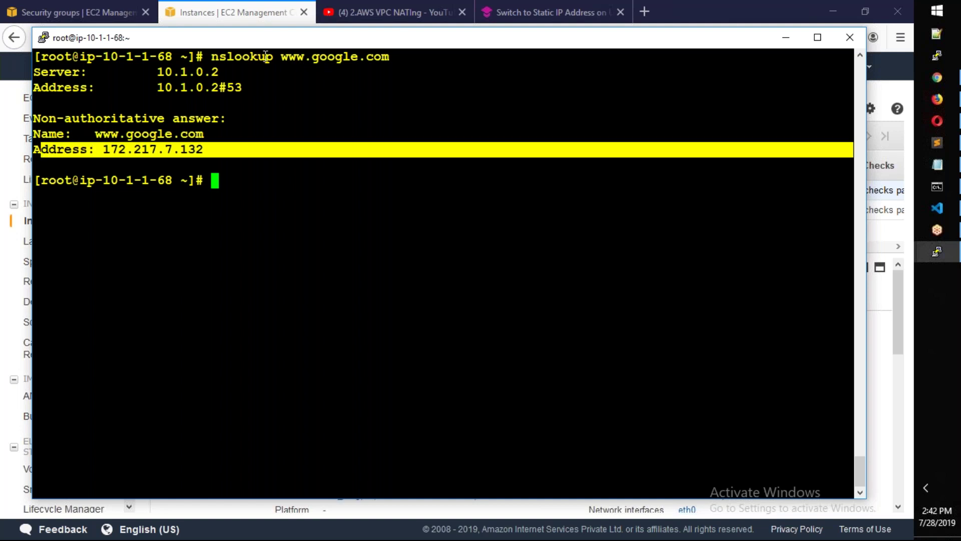
left_click(233, 90)
left_click_drag(234, 90, 38, 74)
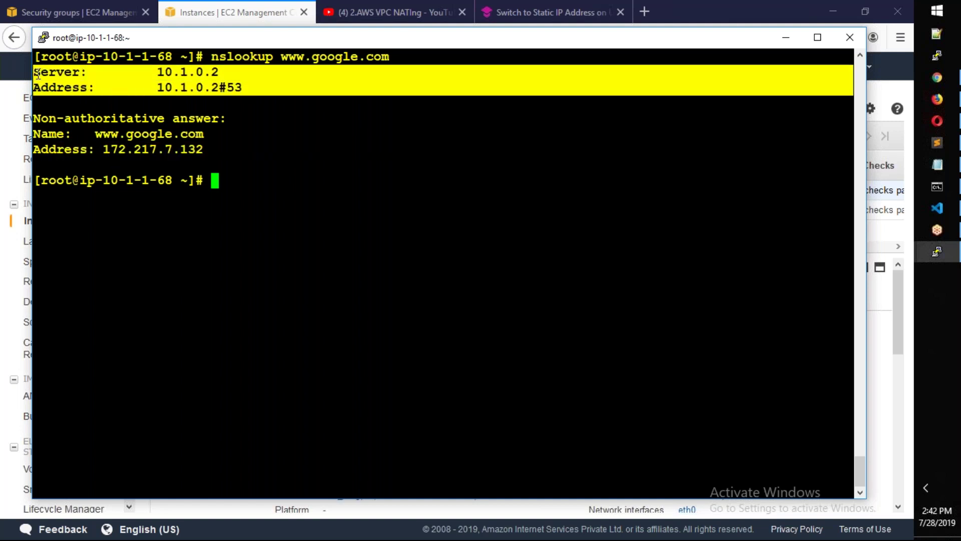
left_click(225, 131)
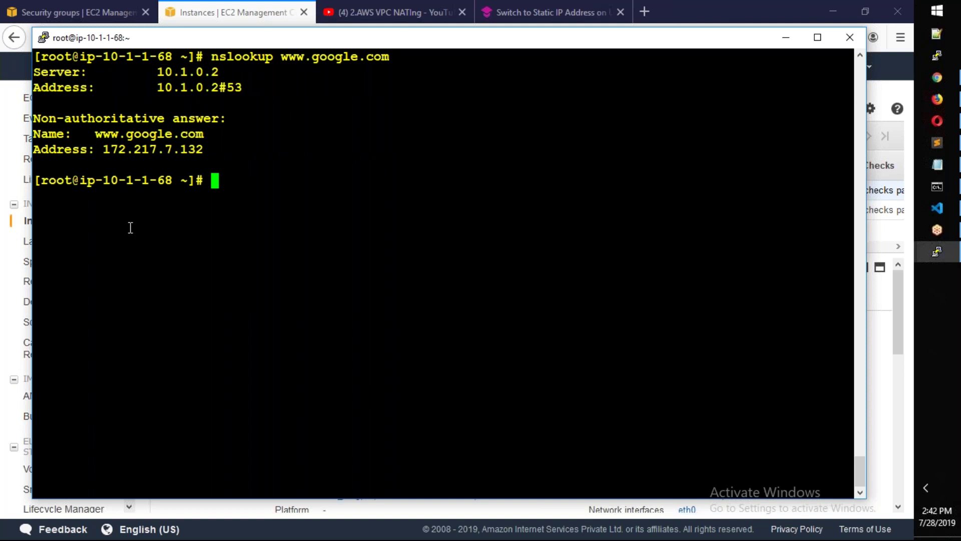
Step: Review how the query was resolved, highlighting the DNS server's address, its port number, the queried name and the answer lines
left_click_drag(157, 72, 219, 72)
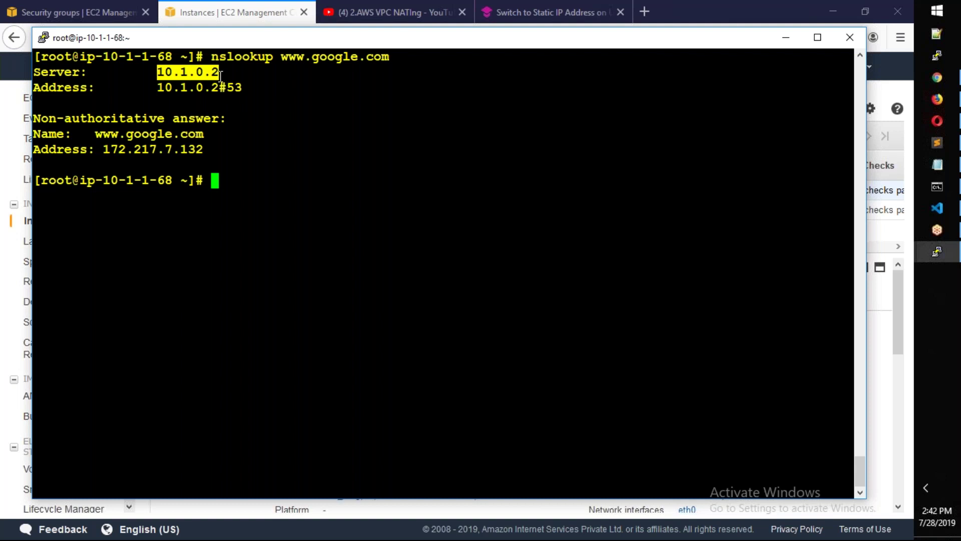
left_click(198, 72)
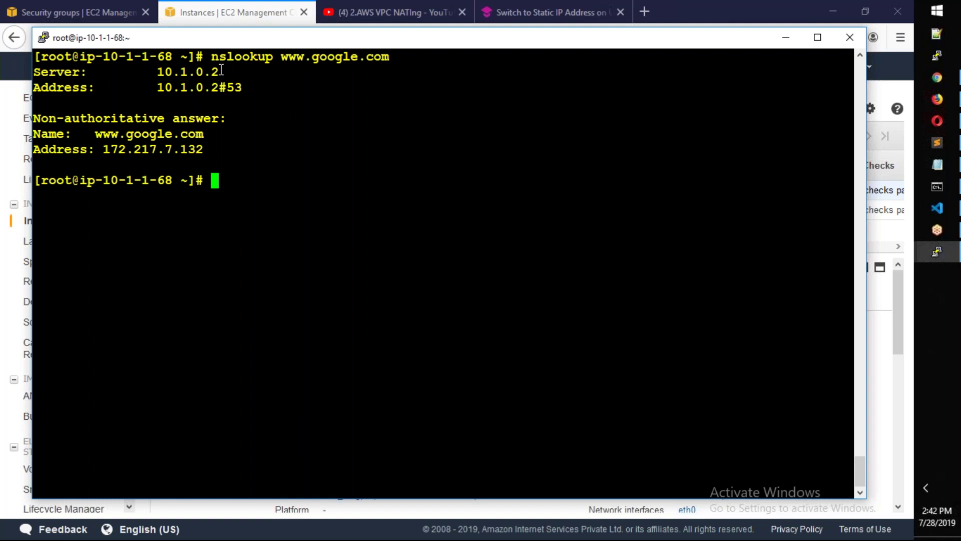
left_click_drag(210, 56, 393, 57)
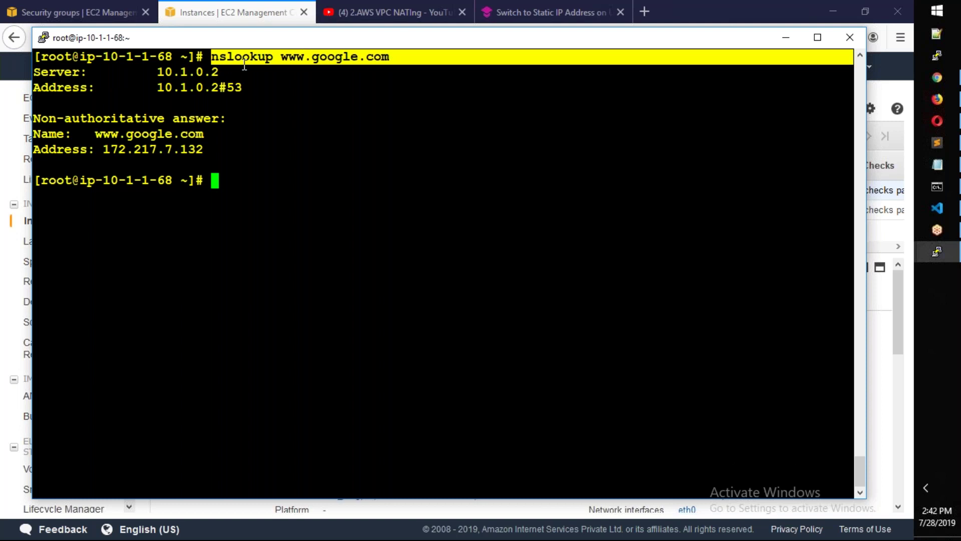
left_click_drag(33, 72, 239, 94)
left_click(243, 87)
left_click(226, 94)
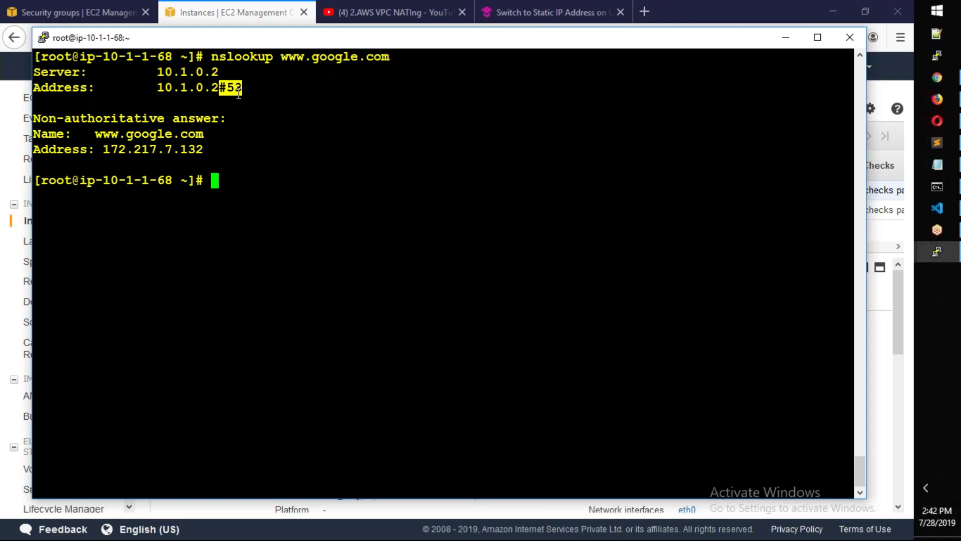
left_click(227, 84)
left_click_drag(282, 59, 385, 63)
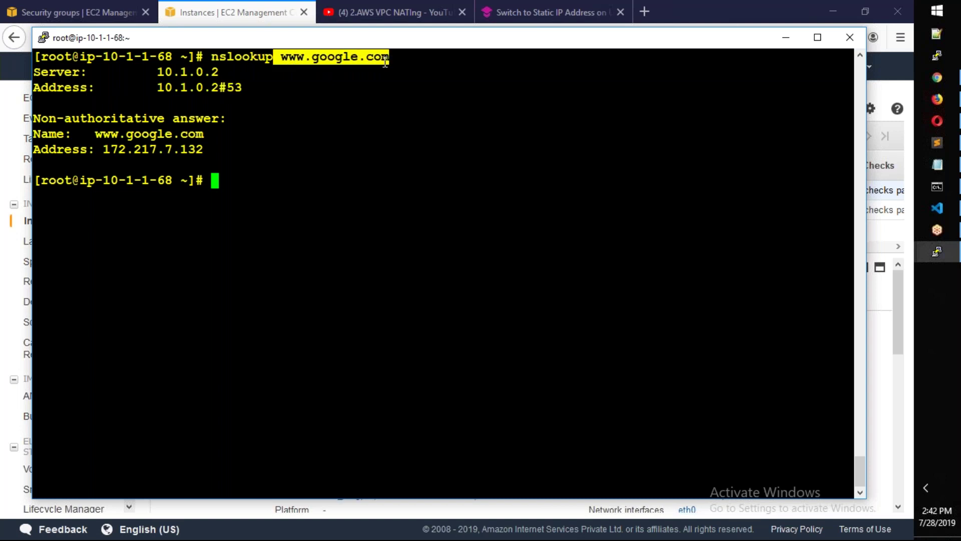
left_click_drag(49, 134, 185, 150)
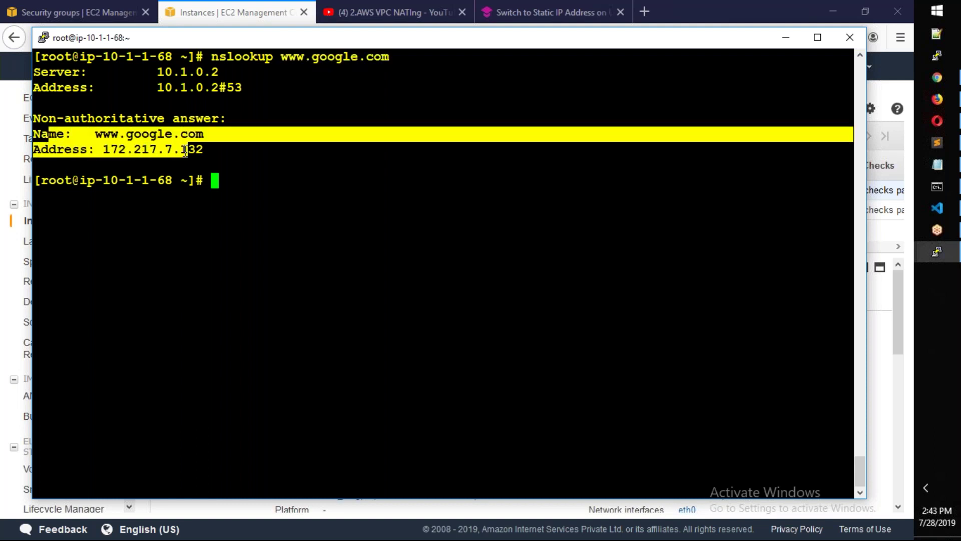
Step: Switch to the YouTube page in Firefox and find "24.What is a DNS Server and How DNS Works?" in the playlist
left_click(381, 12)
scroll(769, 212, "down", 3)
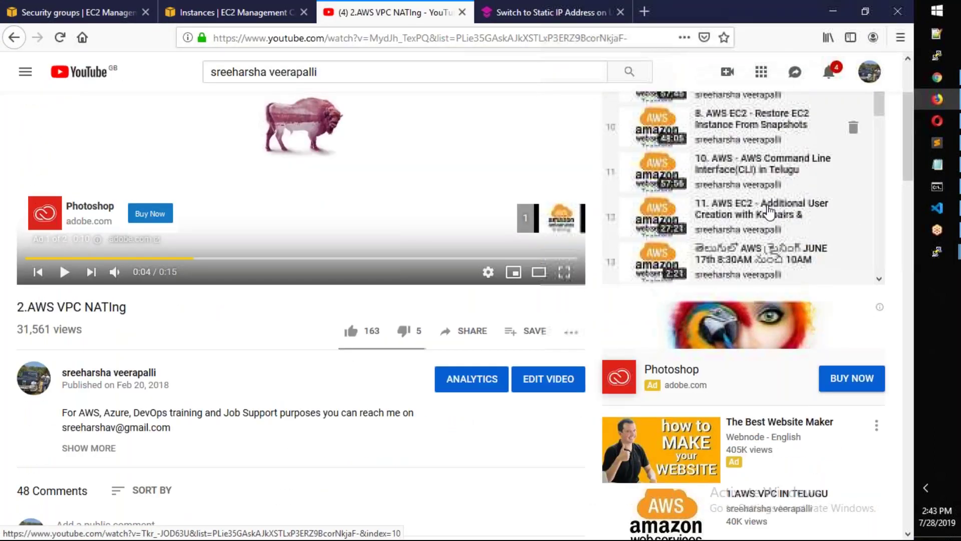
scroll(769, 212, "down", 10)
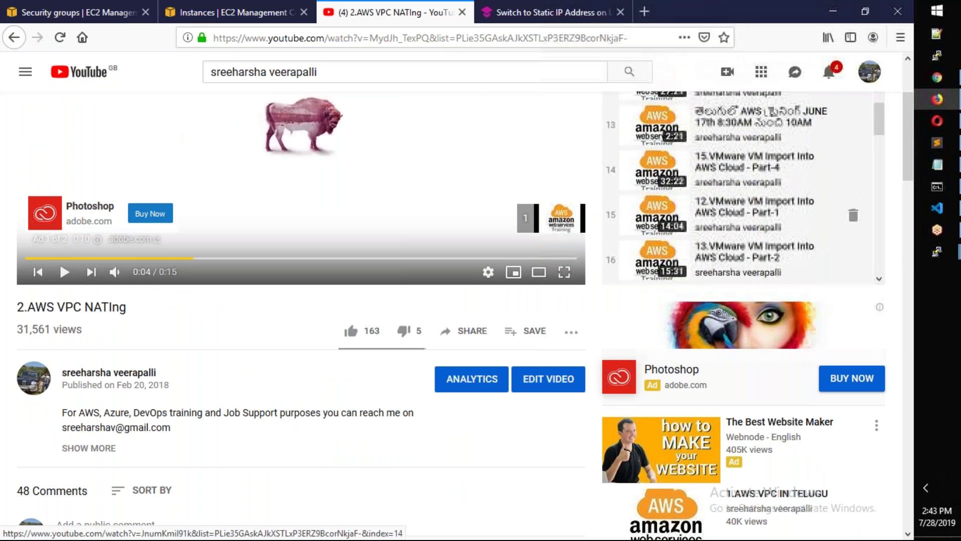
scroll(769, 212, "down", 2)
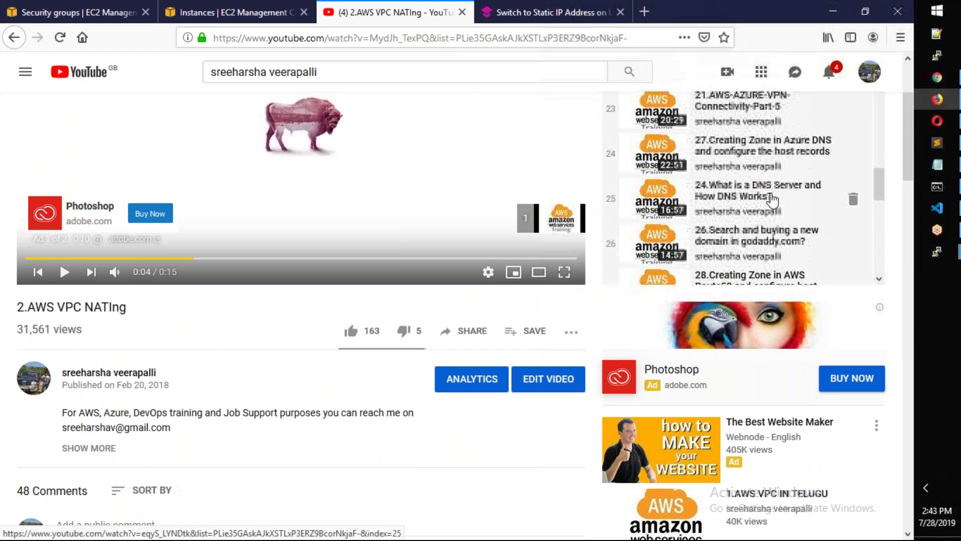
scroll(770, 212, "up", 2)
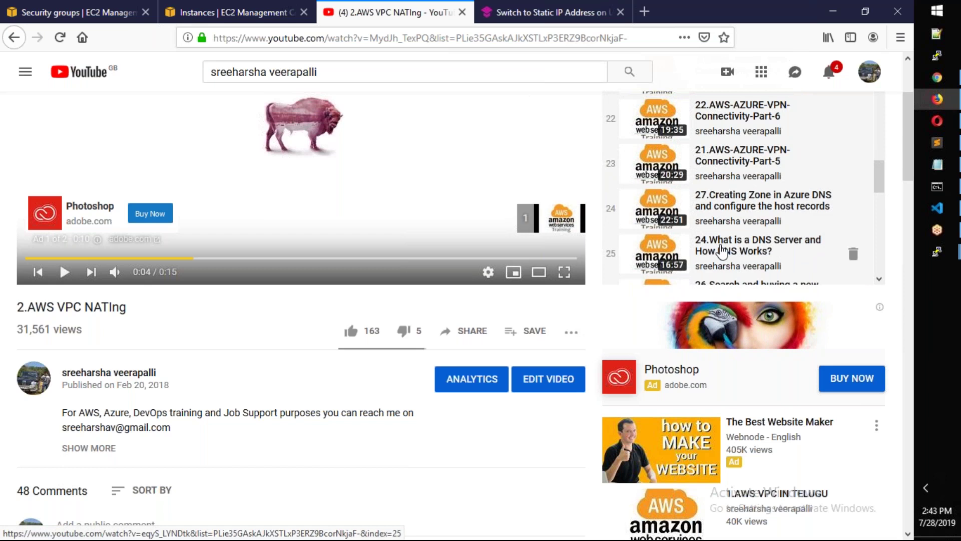
scroll(789, 234, "down", 2)
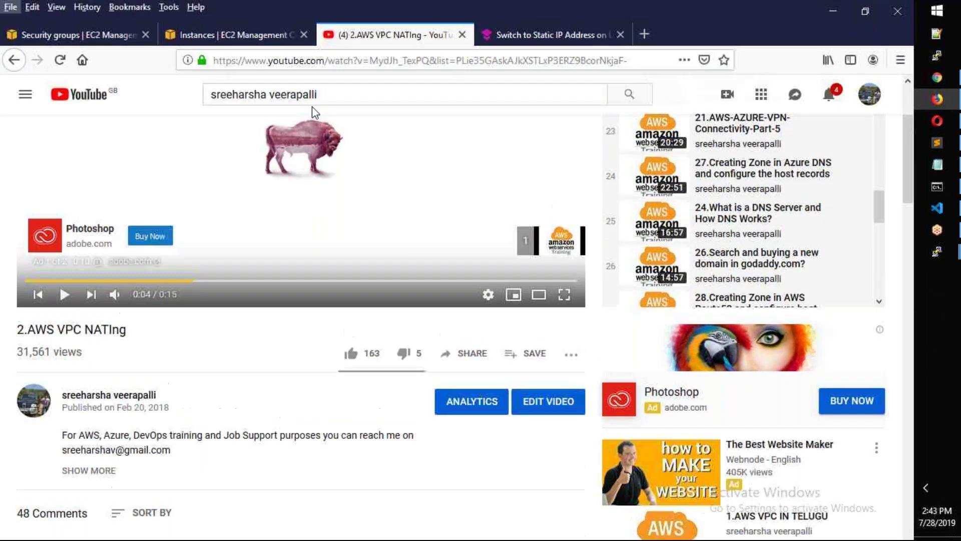
key("alt+Tab")
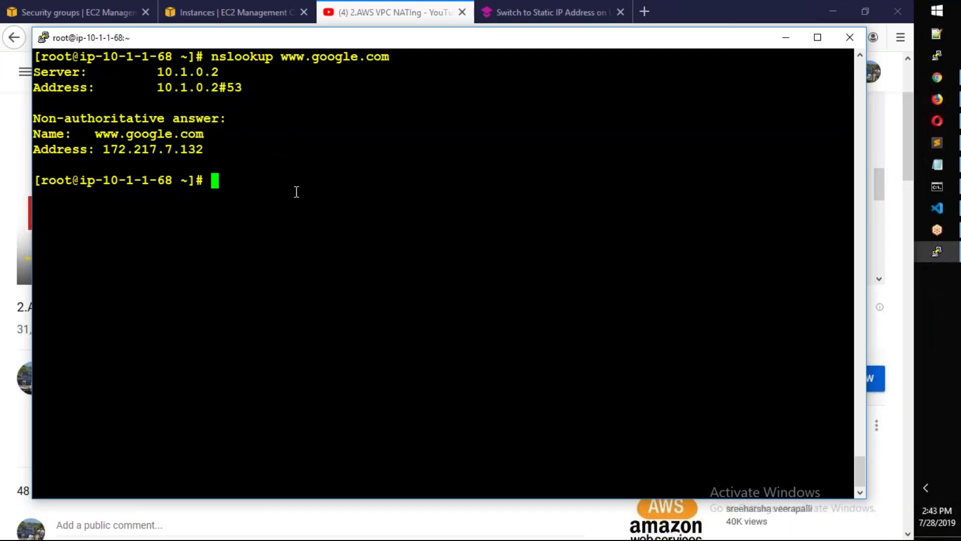
key("Return")
key("Return")
key("Return")
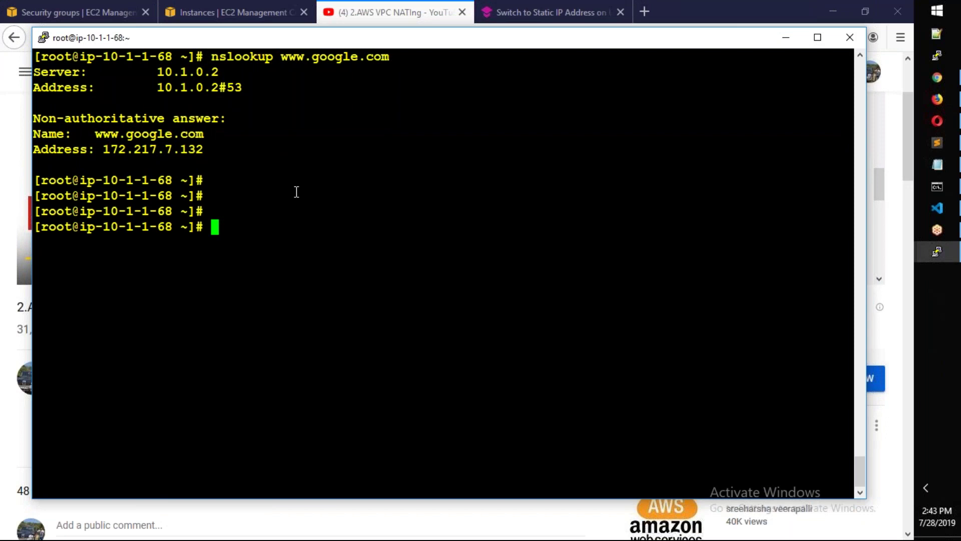
type("nslookp")
key("BackSpace")
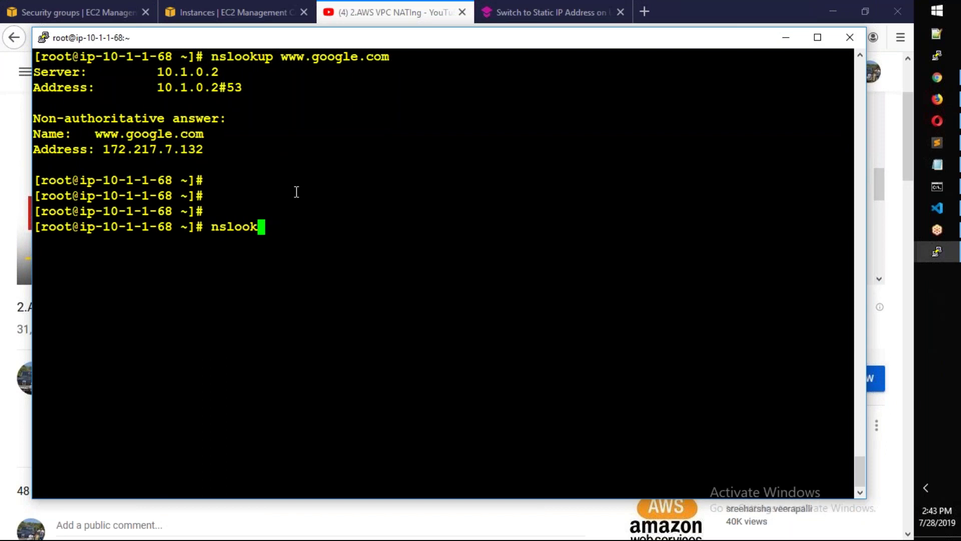
type("l")
key("BackSpace")
type("up www")
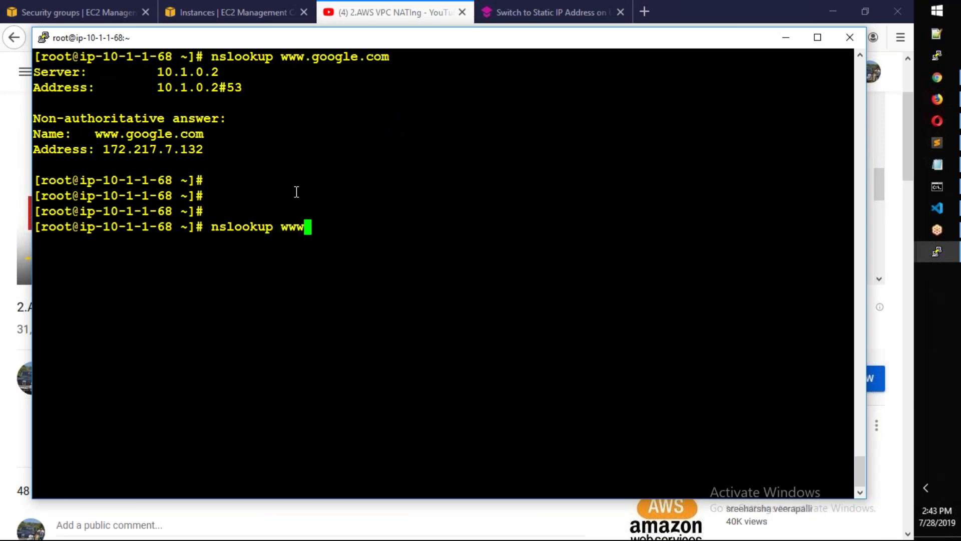
type(".google.com")
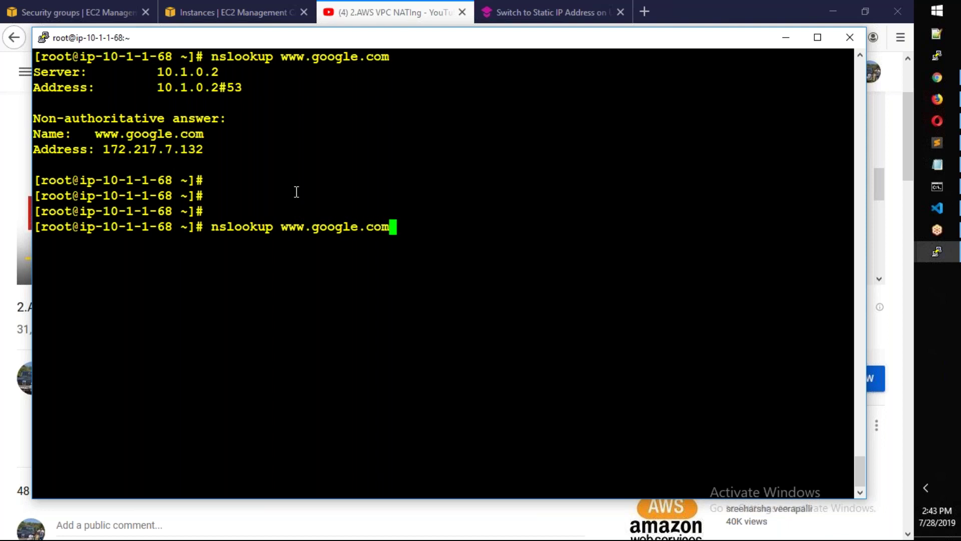
key("Return")
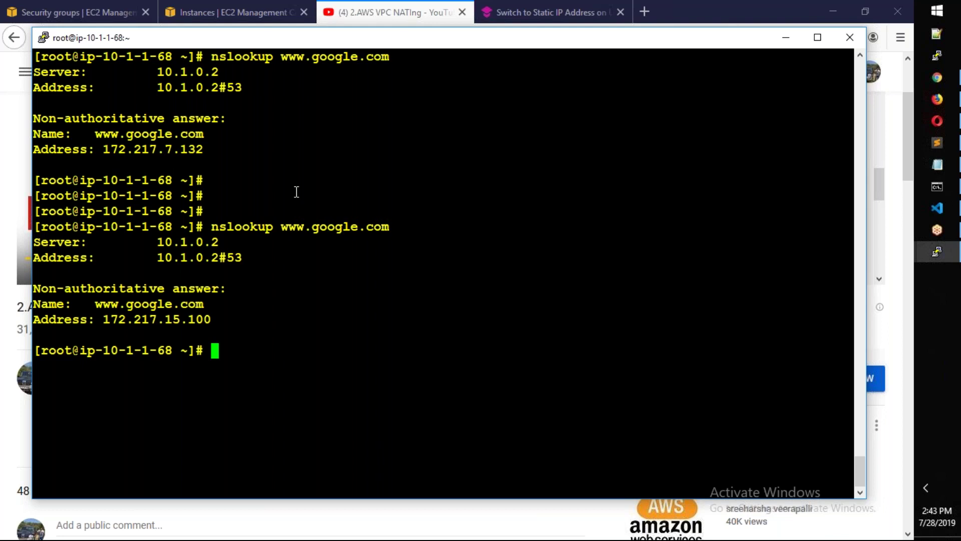
Step: In the AWS console, delete the All traffic outbound rule from the SERVER-1 security group, save, and recheck its inbound rules
left_click(52, 13)
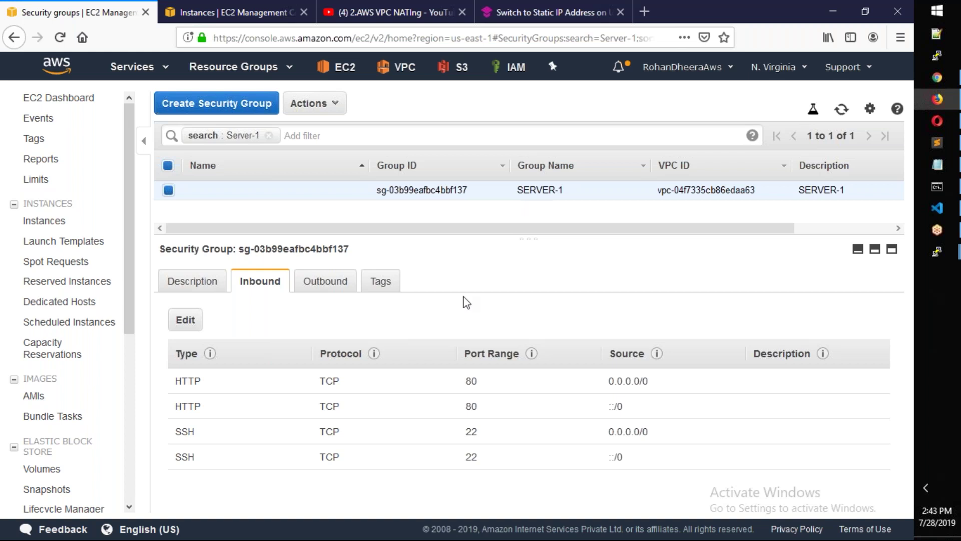
left_click(312, 282)
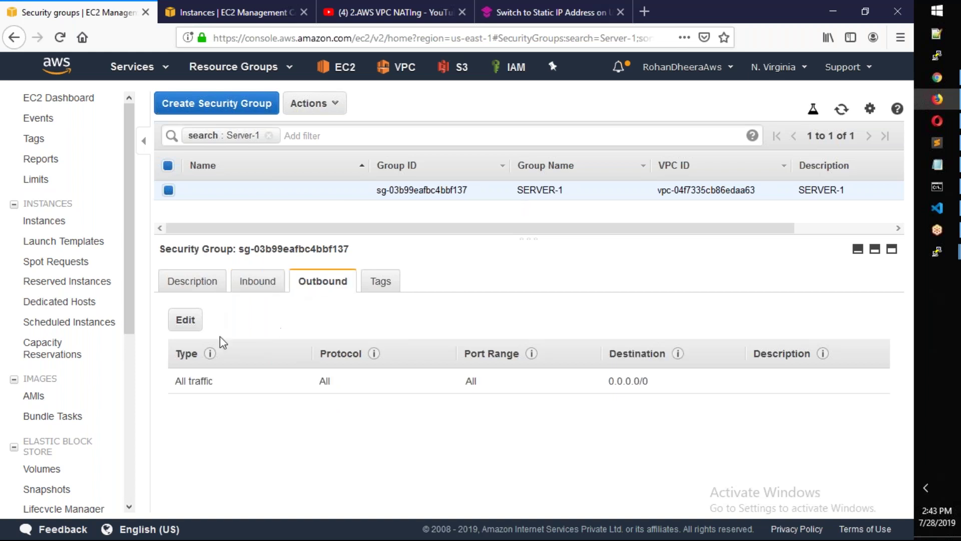
left_click(195, 325)
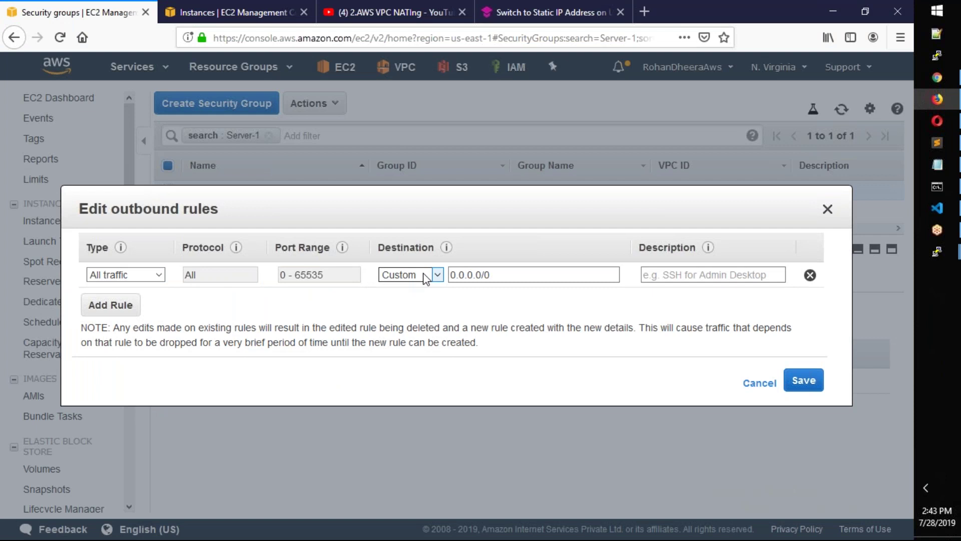
left_click(810, 276)
left_click(732, 387)
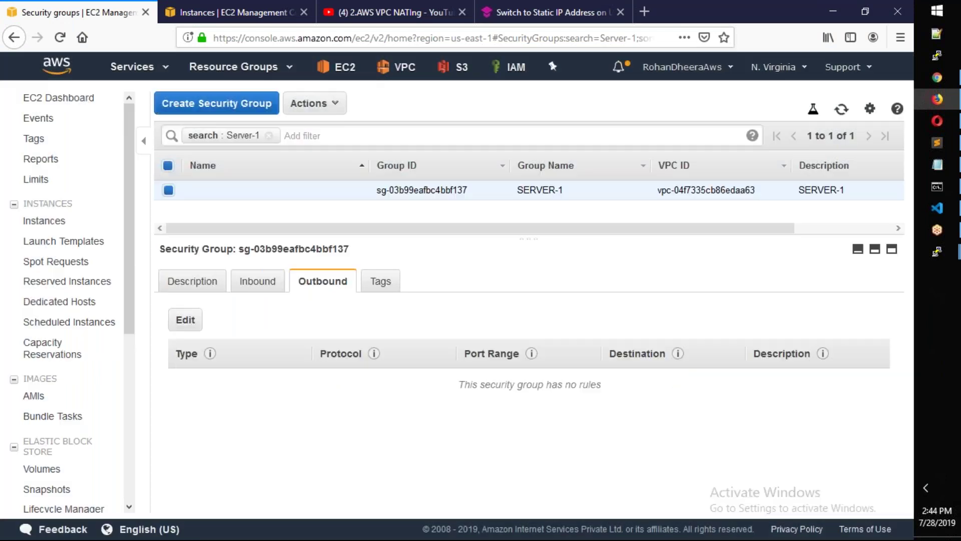
left_click(249, 288)
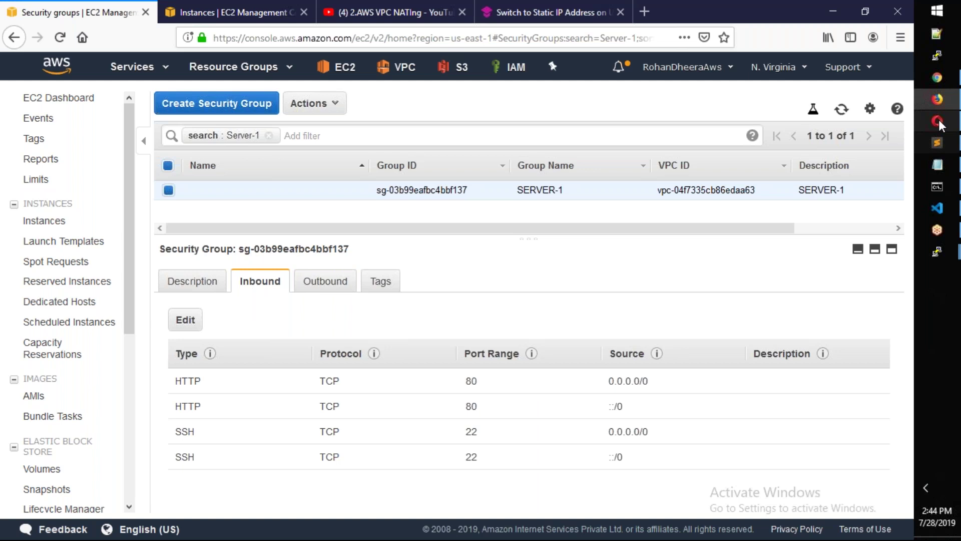
left_click(842, 109)
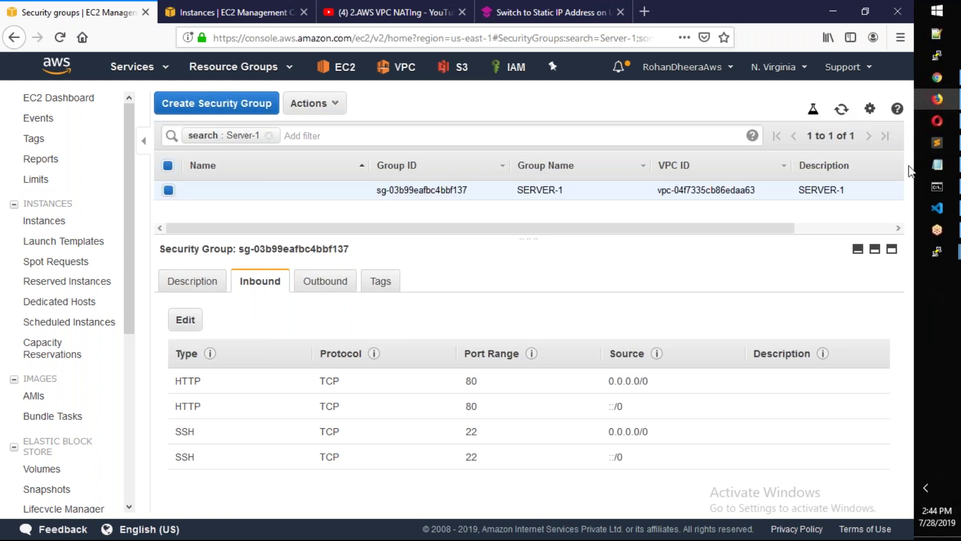
Step: Return to the PuTTY terminal, open a duplicate session to the same server and close the old terminal window
mouse_move(936, 251)
left_click(860, 229)
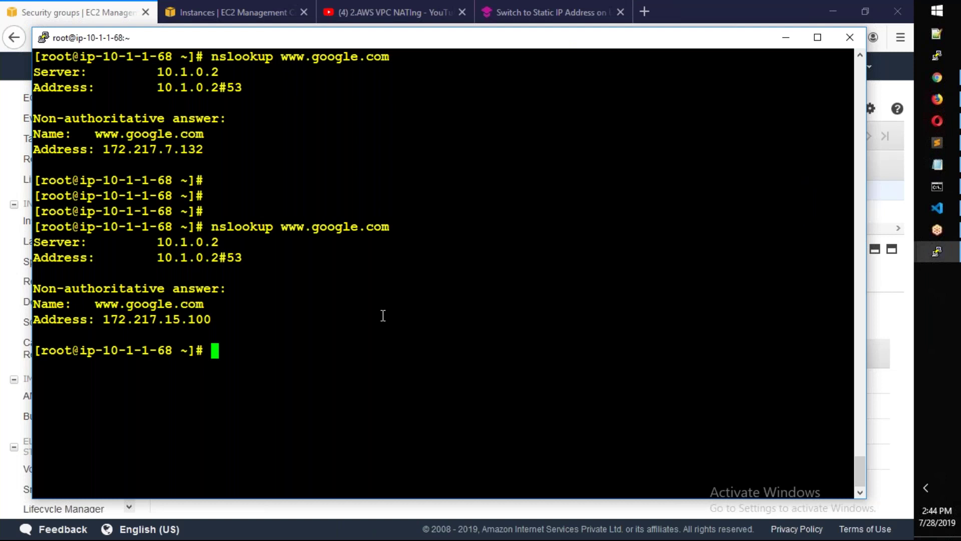
right_click(225, 44)
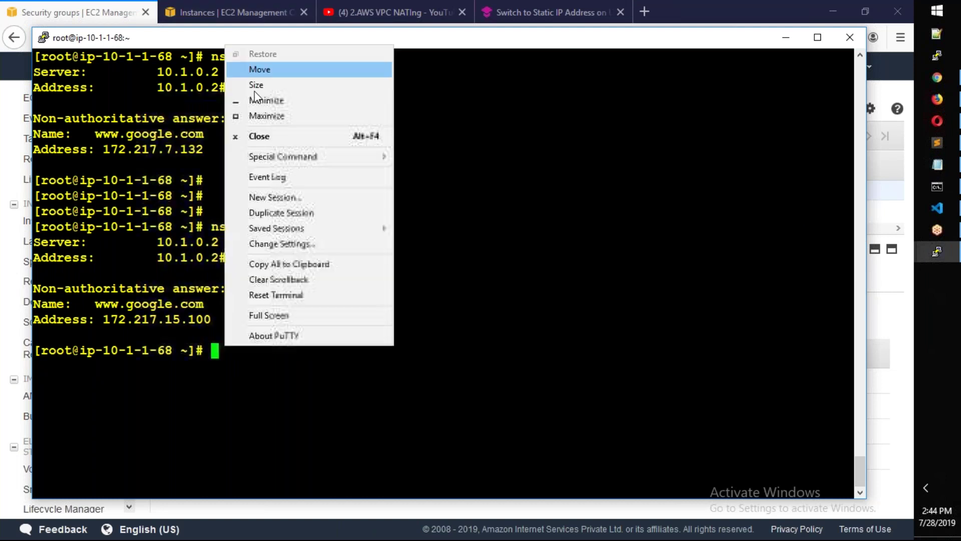
left_click(282, 197)
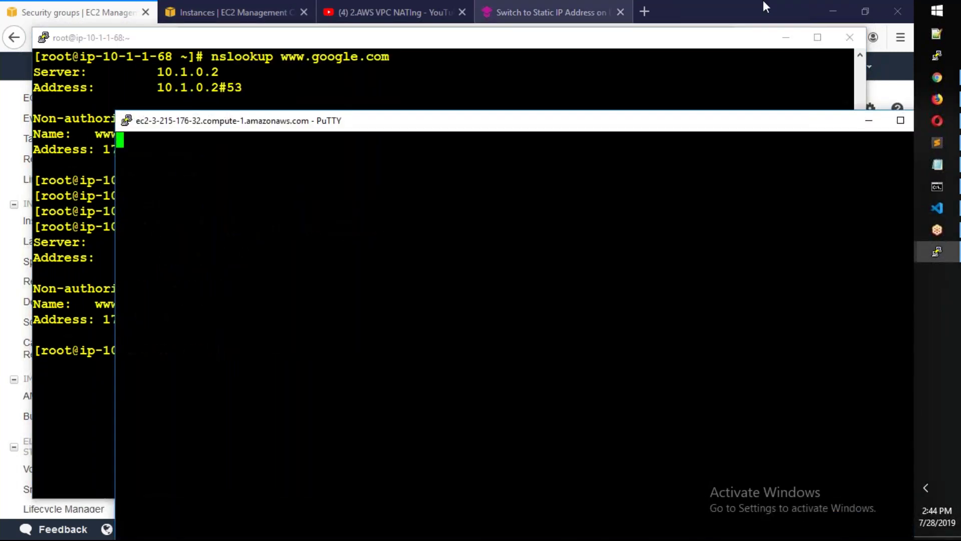
left_click(849, 37)
left_click(493, 326)
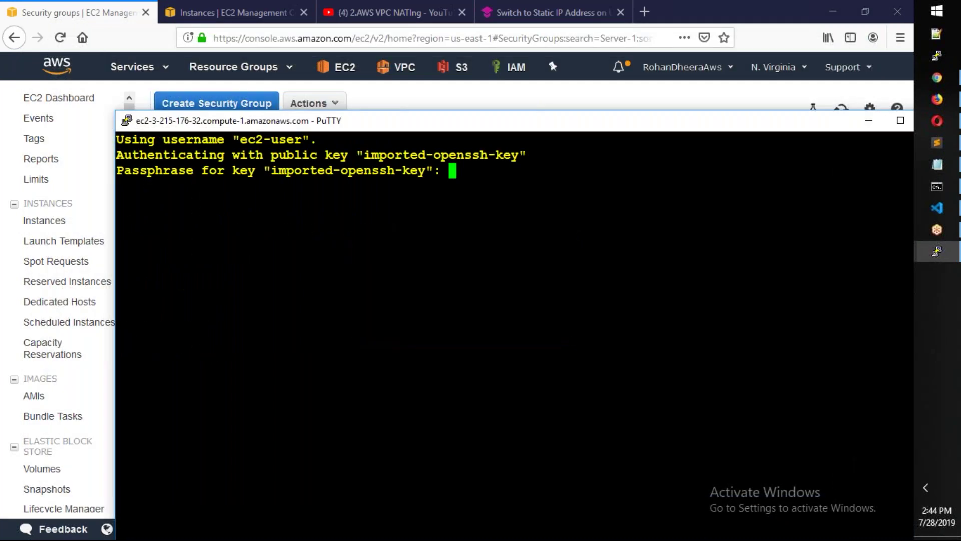
Step: Enter the SSH key's passphrase to log in to the new session, and become root with sudo su -
key("Return")
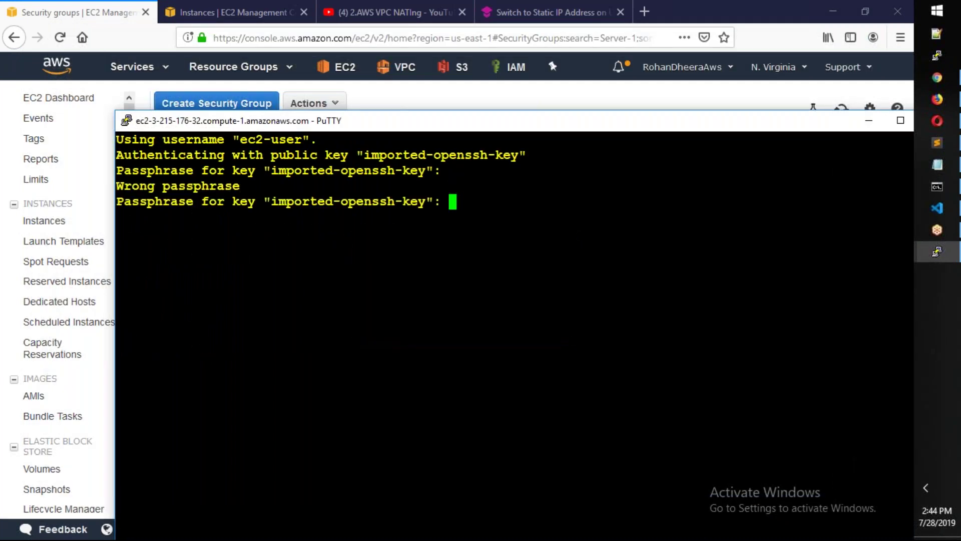
key("Return")
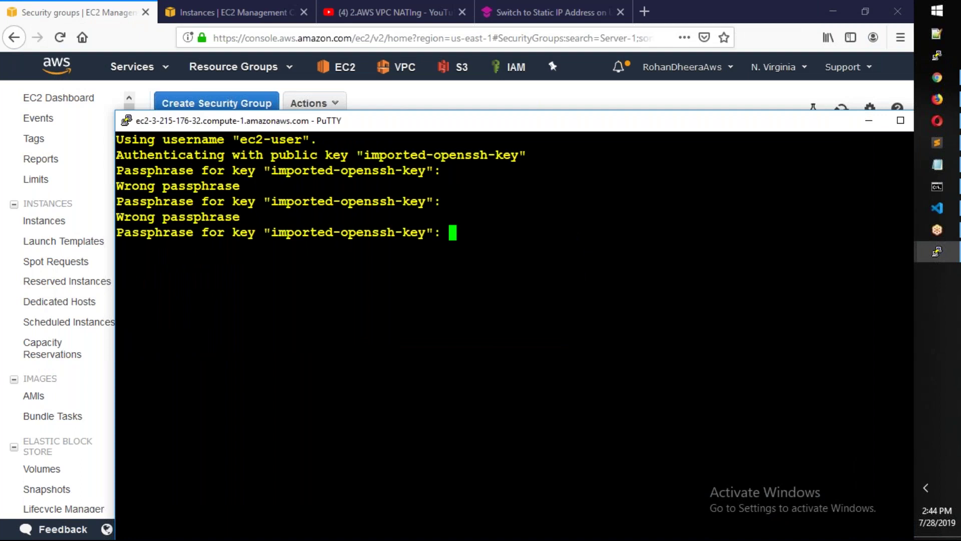
left_click_drag(361, 120, 204, 47)
left_click_drag(328, 47, 427, 82)
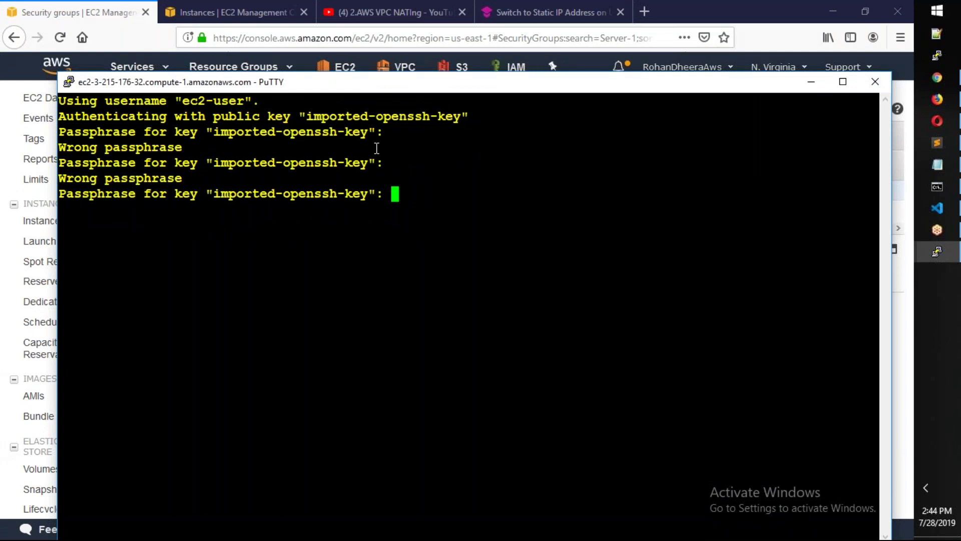
key("Return")
type("sudo su -")
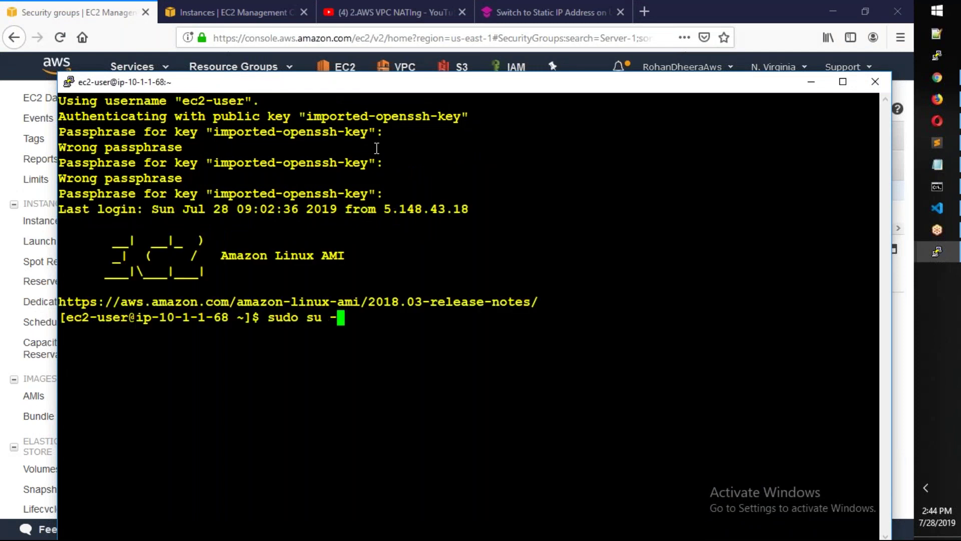
key("Return")
type("l")
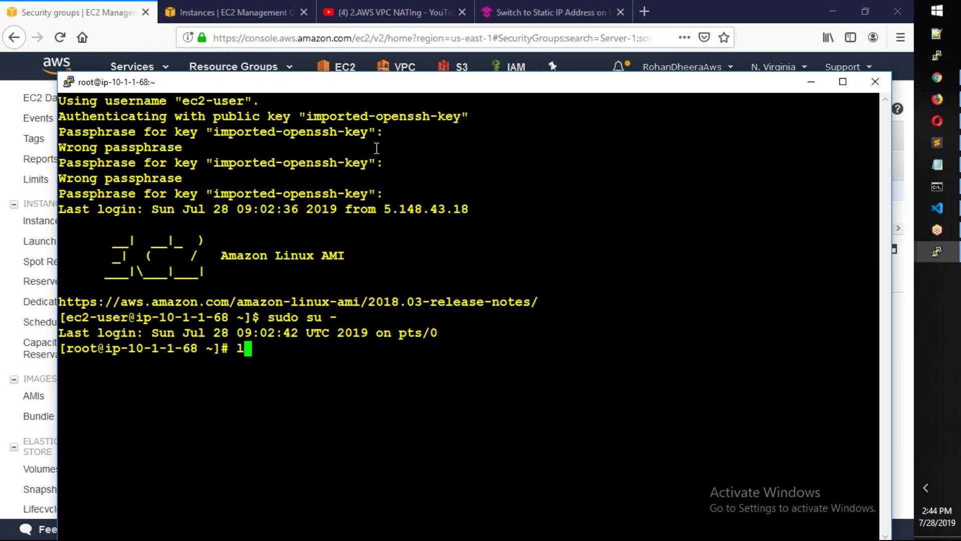
key("ctrl+l")
type("nsloo")
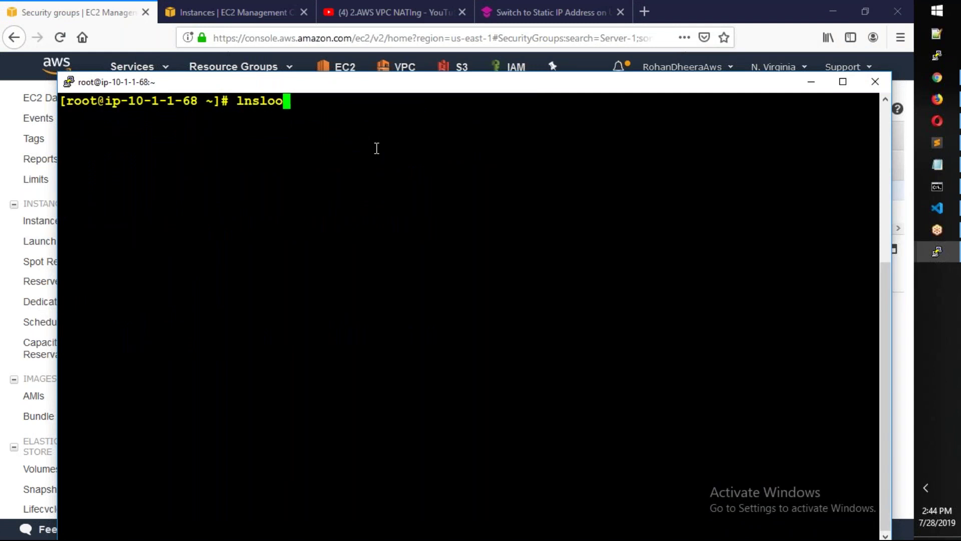
type("kup")
key("BackSpace")
key("BackSpace")
key("BackSpace")
key("BackSpace")
key("BackSpace")
key("BackSpace")
key("BackSpace")
key("BackSpace")
key("BackSpace")
type("nslooky")
key("BackSpace")
type("up ")
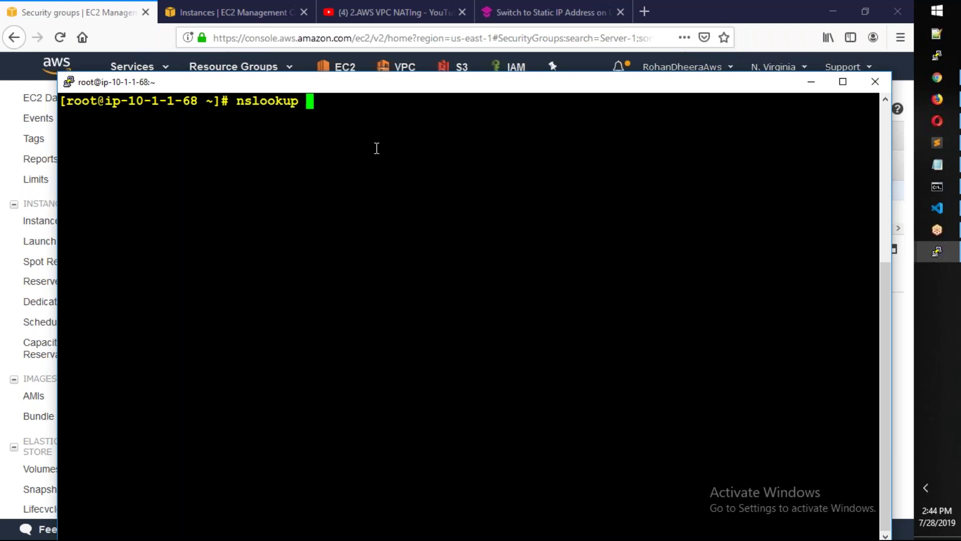
type("www.google.com")
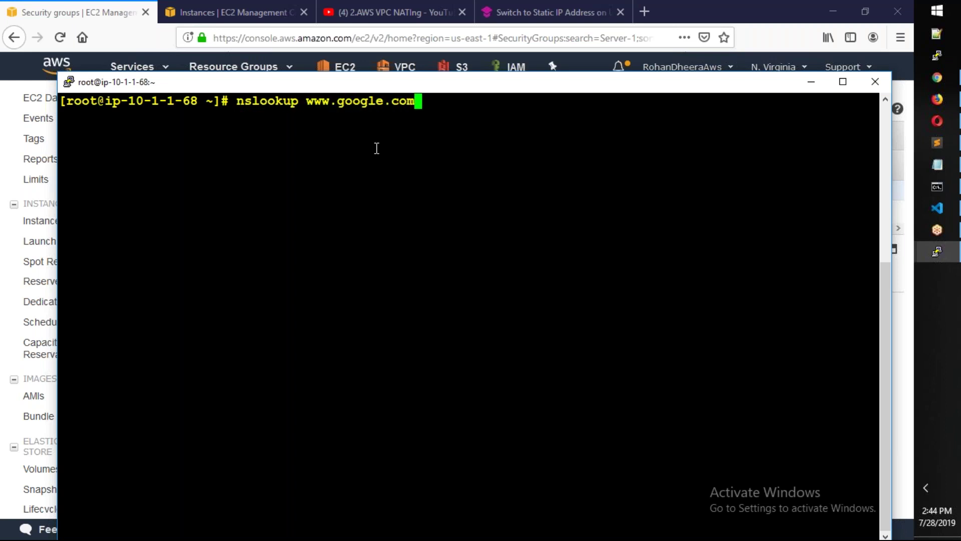
key("Return")
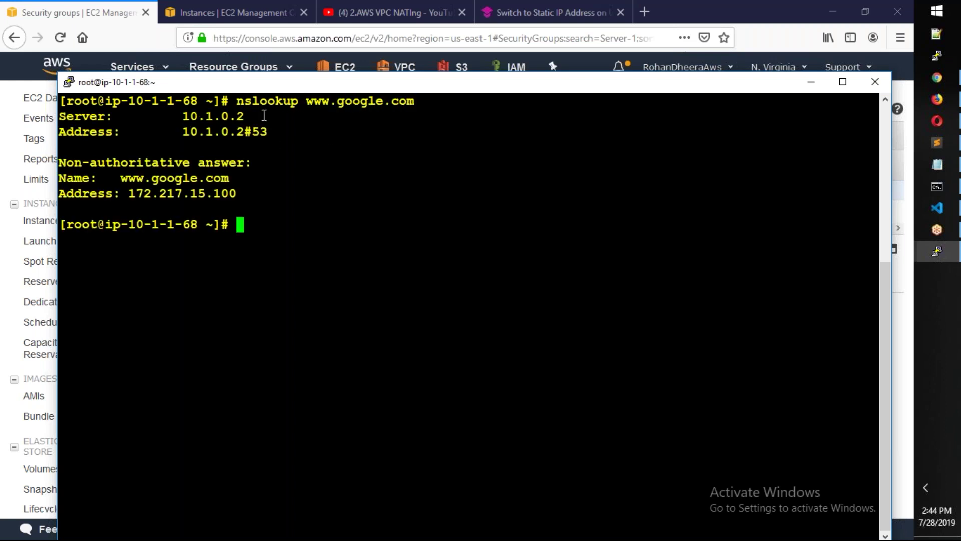
key("Up")
key("BackSpace")
key("BackSpace")
key("BackSpace")
key("BackSpace")
key("BackSpace")
key("BackSpace")
key("BackSpace")
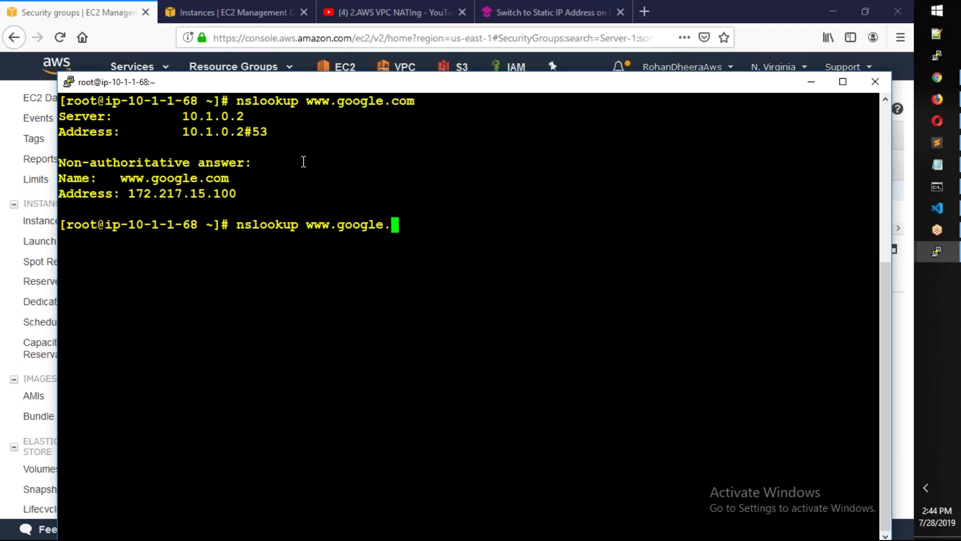
key("BackSpace")
key("BackSpace")
key("BackSpace")
type("india.com")
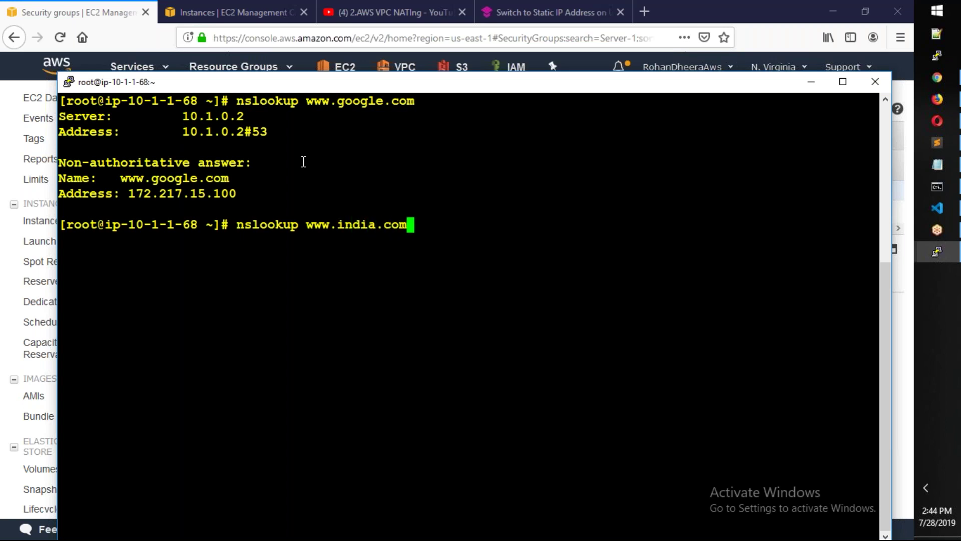
key("Return")
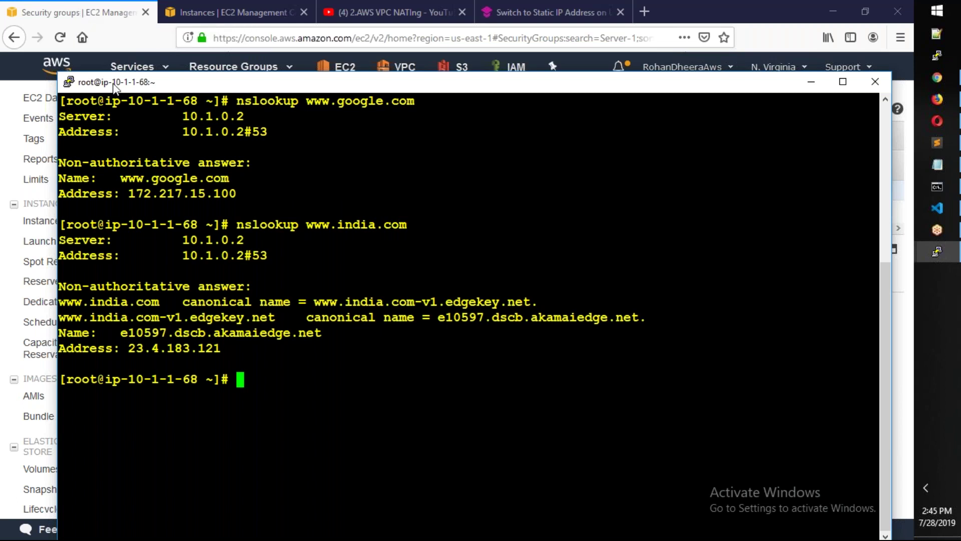
left_click_drag(183, 239, 239, 242)
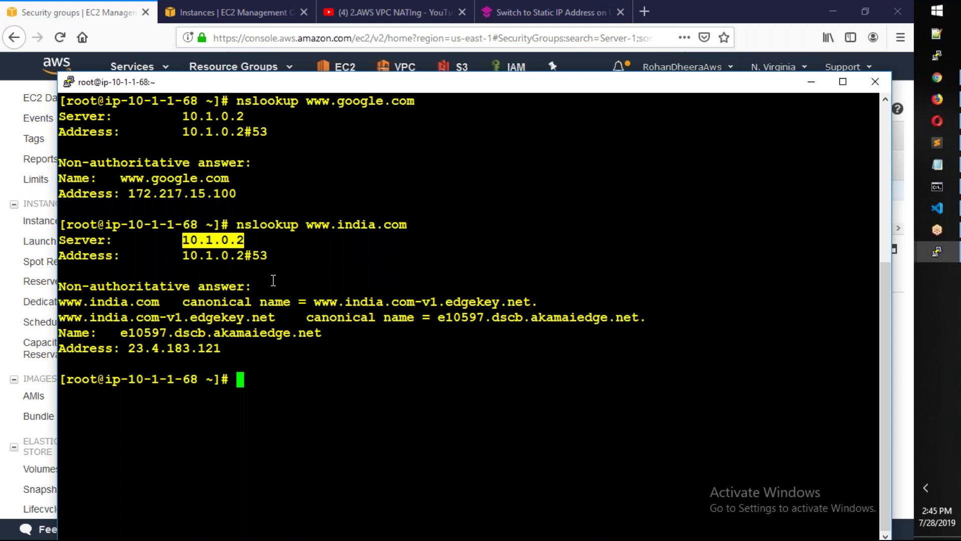
left_click(336, 236)
left_click_drag(185, 242, 243, 241)
left_click_drag(68, 301, 107, 301)
left_click_drag(283, 301, 423, 301)
left_click_drag(338, 317, 283, 317)
left_click_drag(228, 348, 43, 299)
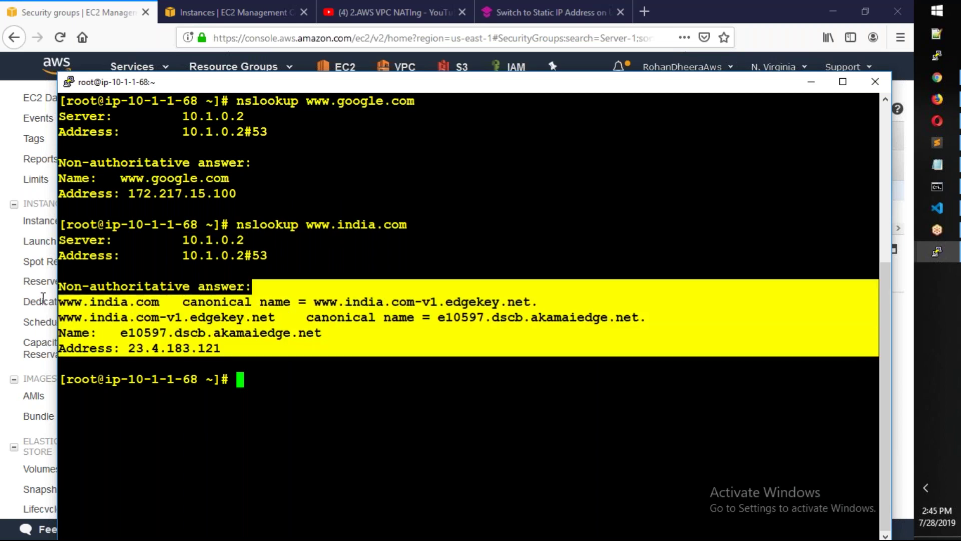
left_click(293, 369)
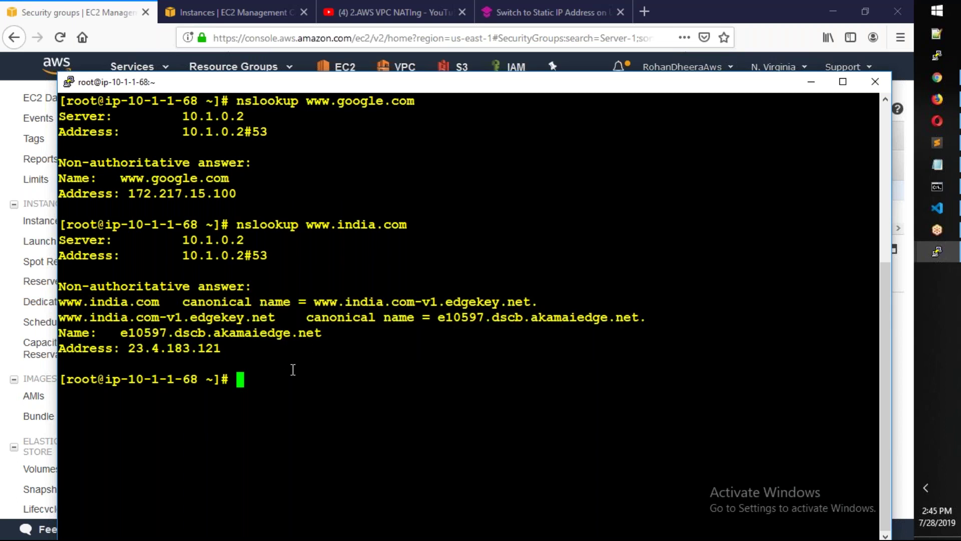
type("ping")
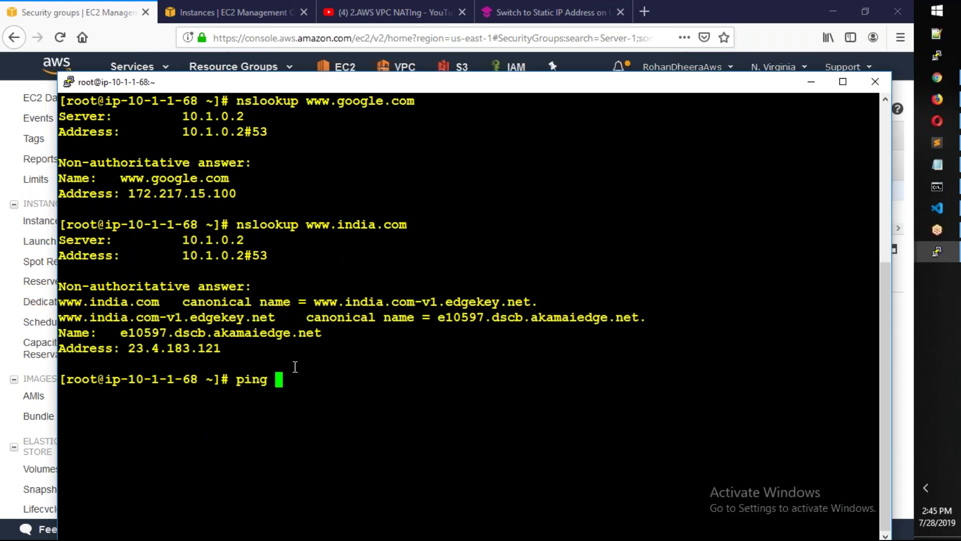
left_click_drag(306, 224, 403, 221)
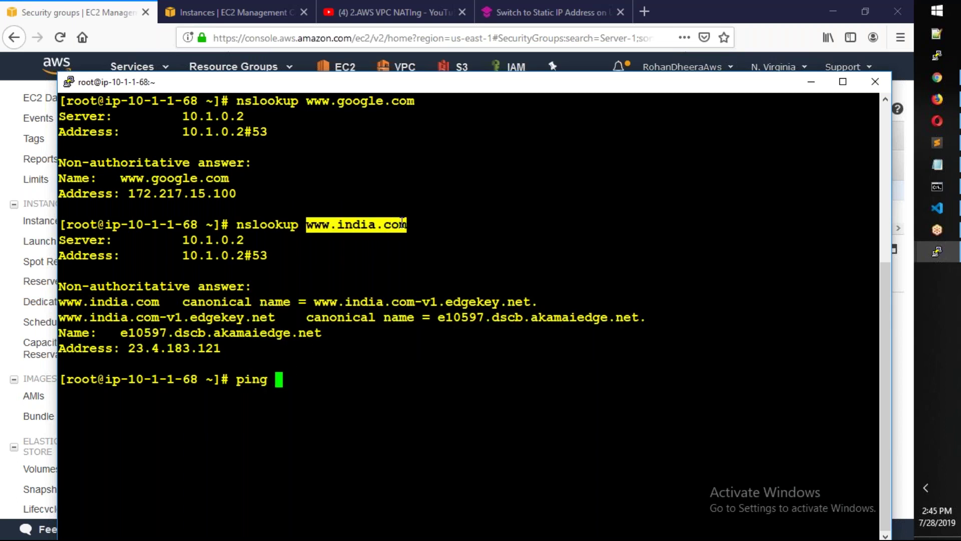
right_click(403, 221)
key("Return")
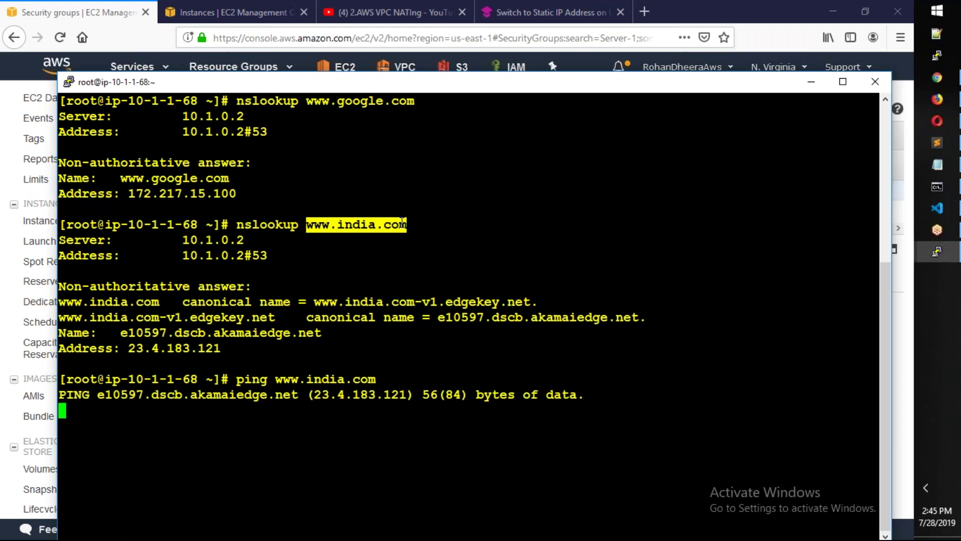
key("ctrl+c")
Step: Run nslookup on 23.4.183.121, copied from the ping output, and clear the screen after viewing the reverse lookup
type("nslookup")
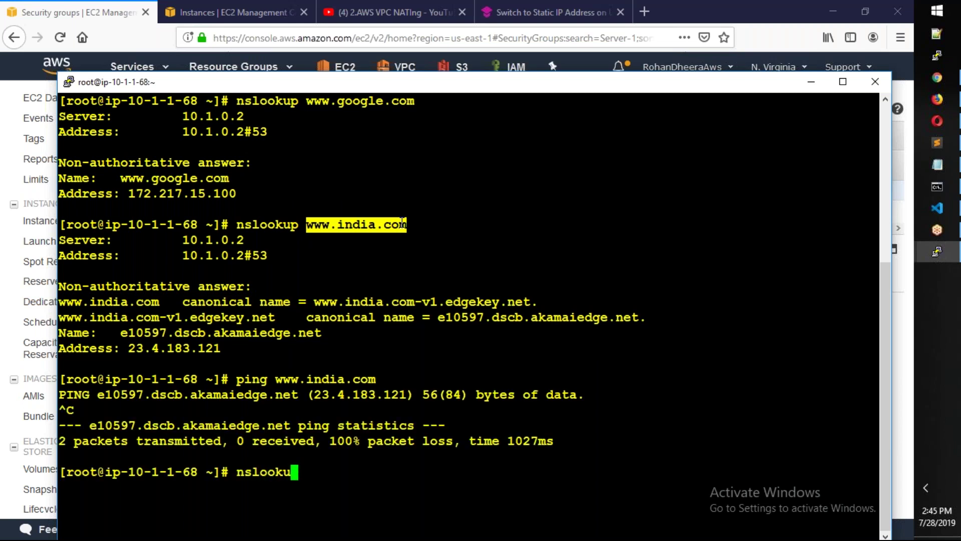
left_click_drag(315, 395, 403, 396)
right_click(403, 396)
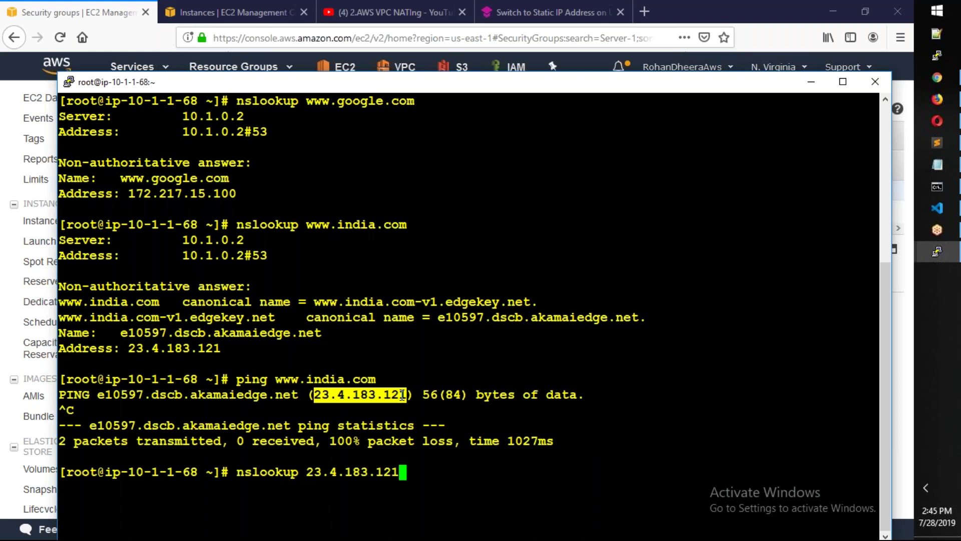
key("Return")
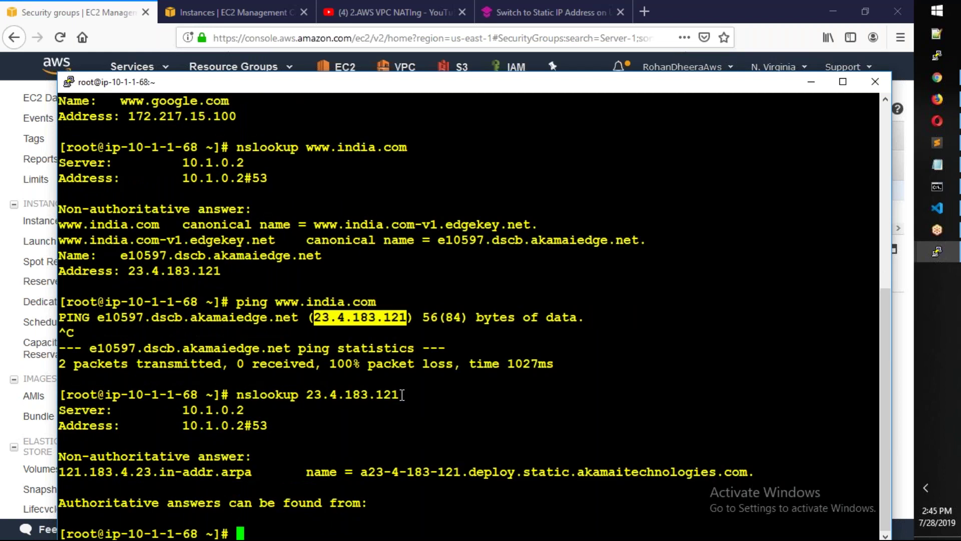
key("ctrl+l")
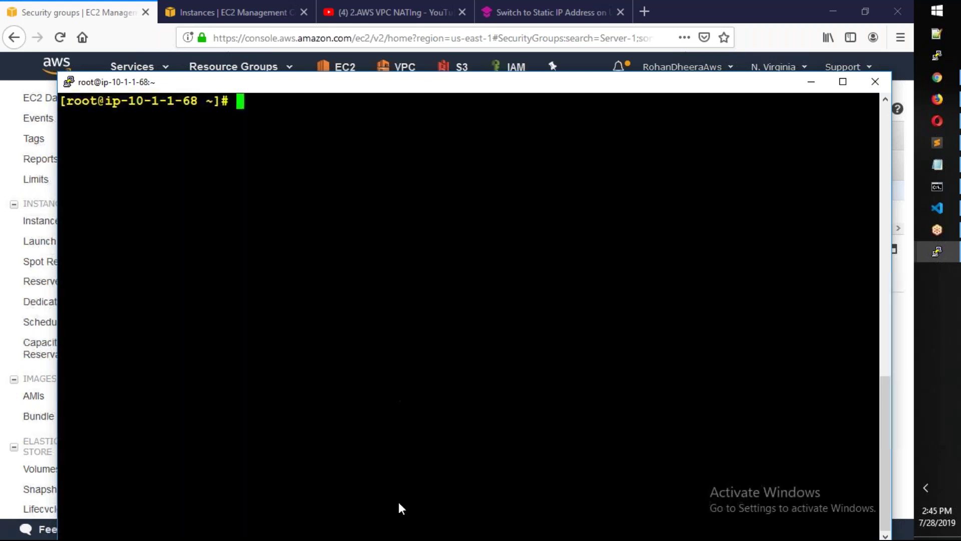
Step: Annotate the screen with two green boxes side by side, labelled A and D
key("ctrl+2")
left_click_drag(592, 253, 609, 351)
mouse_move(592, 254)
left_mouse_down()
mouse_move(656, 237)
mouse_move(682, 329)
mouse_move(611, 349)
left_mouse_up()
mouse_move(212, 281)
left_mouse_down()
mouse_move(234, 370)
mouse_move(331, 328)
mouse_move(237, 366)
left_mouse_up()
mouse_move(255, 333)
left_mouse_down()
mouse_move(265, 288)
mouse_move(289, 325)
mouse_move(282, 300)
left_mouse_up()
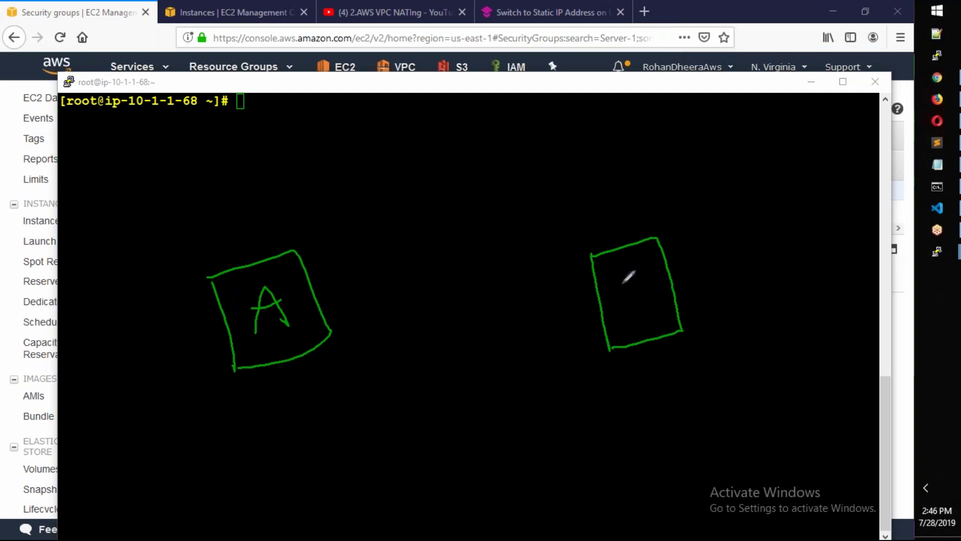
mouse_move(620, 271)
left_mouse_down()
mouse_move(628, 303)
mouse_move(650, 264)
mouse_move(631, 302)
left_mouse_up()
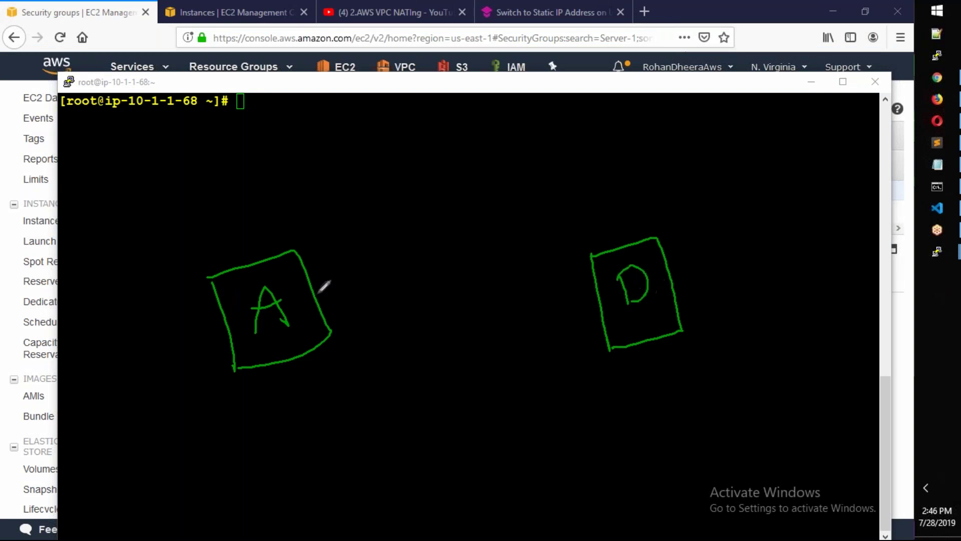
Step: Handwrite the address 10.1.1.100 below box A and 10.1.1.200 below box D
left_click_drag(254, 397, 258, 425)
mouse_move(267, 397)
left_mouse_down()
mouse_move(267, 410)
mouse_move(278, 399)
mouse_move(294, 417)
mouse_move(331, 419)
left_mouse_up()
left_click(283, 409)
left_click(299, 408)
left_click(318, 407)
left_click_drag(339, 393, 346, 392)
left_click_drag(621, 382, 635, 422)
left_click(653, 396)
mouse_move(663, 386)
left_mouse_down()
mouse_move(668, 402)
mouse_move(717, 358)
mouse_move(727, 371)
mouse_move(742, 348)
left_mouse_up()
left_click(673, 393)
left_click(696, 374)
Step: Draw arrows from A to D and to the word name, cross out D, link name to a new box, and clear the annotations
mouse_move(305, 277)
left_mouse_down()
mouse_move(565, 288)
mouse_move(568, 310)
left_mouse_up()
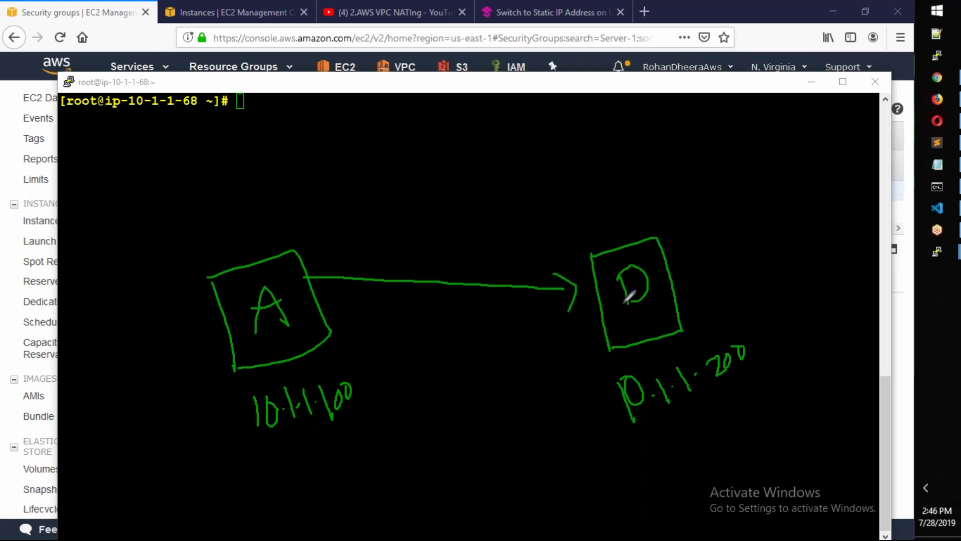
mouse_move(652, 446)
left_mouse_down()
mouse_move(655, 493)
mouse_move(682, 440)
mouse_move(708, 451)
mouse_move(731, 442)
mouse_move(760, 395)
mouse_move(765, 428)
left_mouse_up()
mouse_move(327, 340)
left_mouse_down()
mouse_move(496, 452)
mouse_move(646, 446)
mouse_move(628, 491)
left_mouse_up()
left_click_drag(615, 275, 678, 307)
left_click_drag(684, 270, 673, 333)
mouse_move(792, 170)
left_mouse_down()
mouse_move(814, 233)
mouse_move(863, 189)
mouse_move(816, 233)
left_mouse_up()
left_click_drag(824, 206, 830, 198)
left_click_drag(768, 418, 841, 268)
left_click_drag(787, 289, 857, 275)
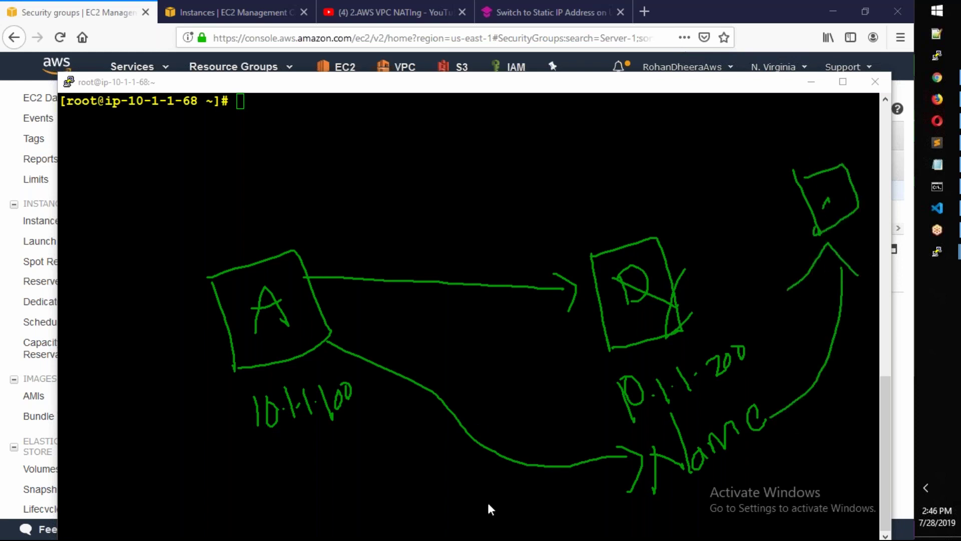
key("Escape")
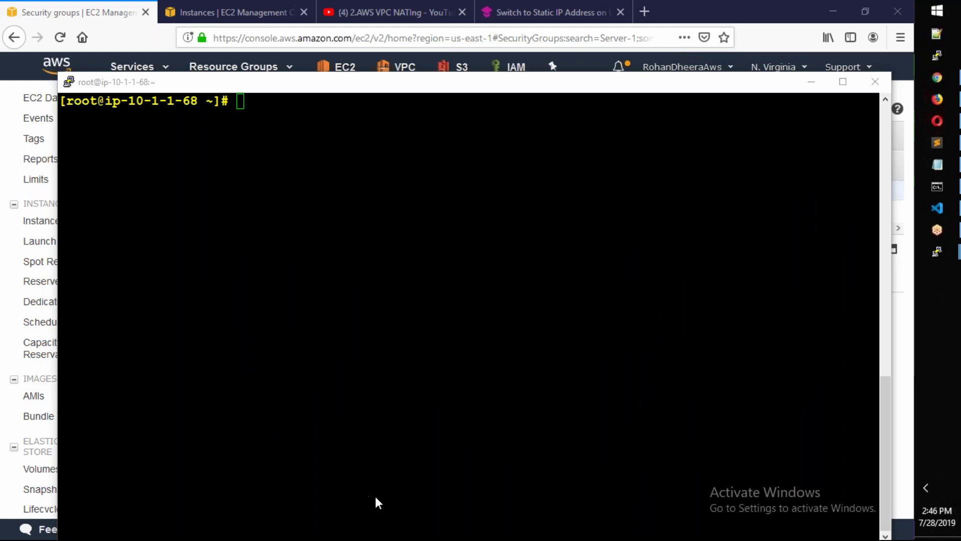
Step: Switch to the Visual Studio Code notes and move the "route -n" and "host amazon.com" lines directly below netstat, followed by a blank line
left_click(811, 83)
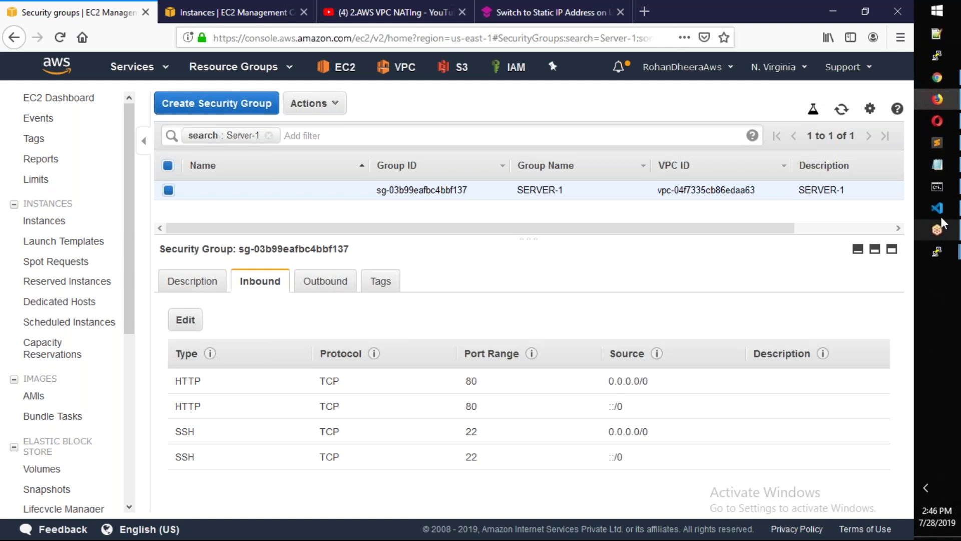
mouse_move(938, 208)
left_click(868, 228)
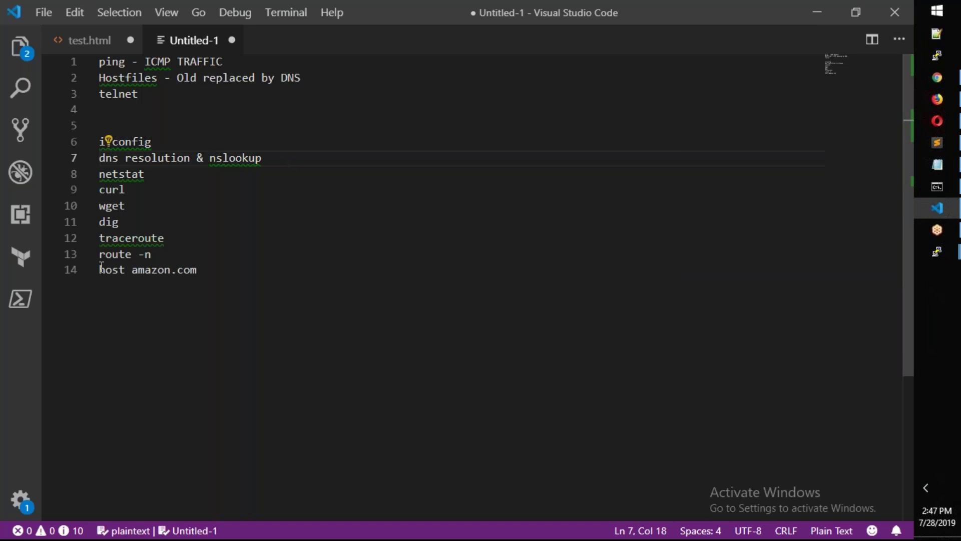
left_click_drag(100, 190, 125, 205)
left_click(198, 254)
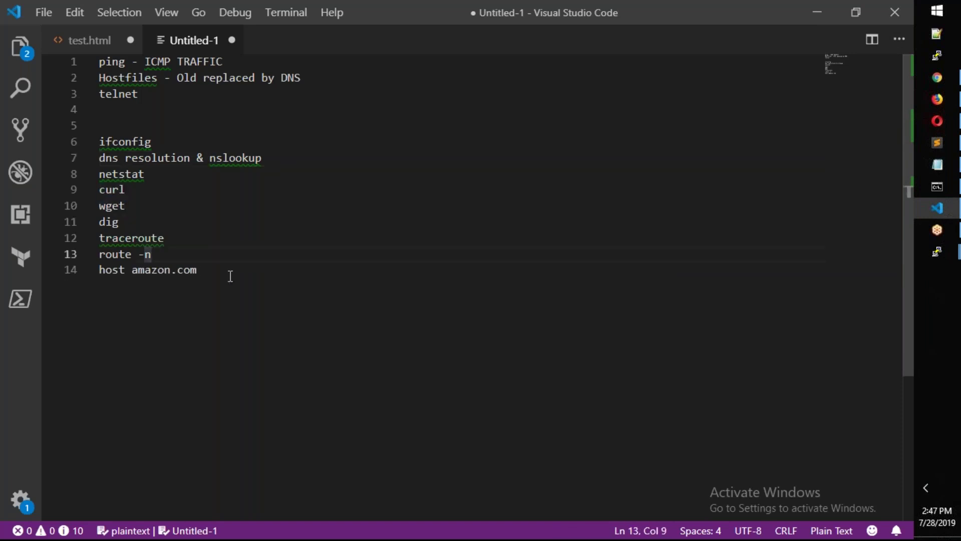
left_click_drag(230, 275, 95, 258)
key("ctrl+c")
key("BackSpace")
left_click(159, 176)
key("Return")
key("ctrl+v")
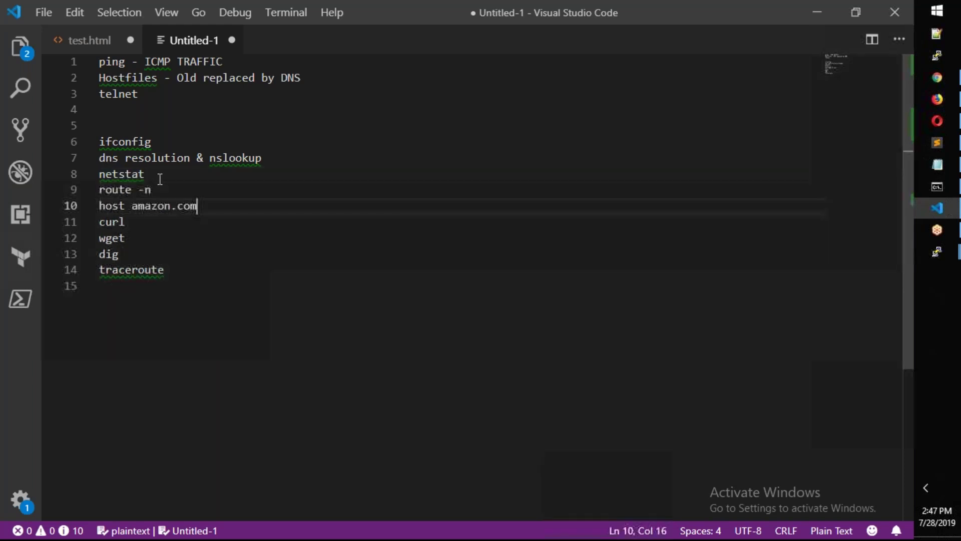
key("Return")
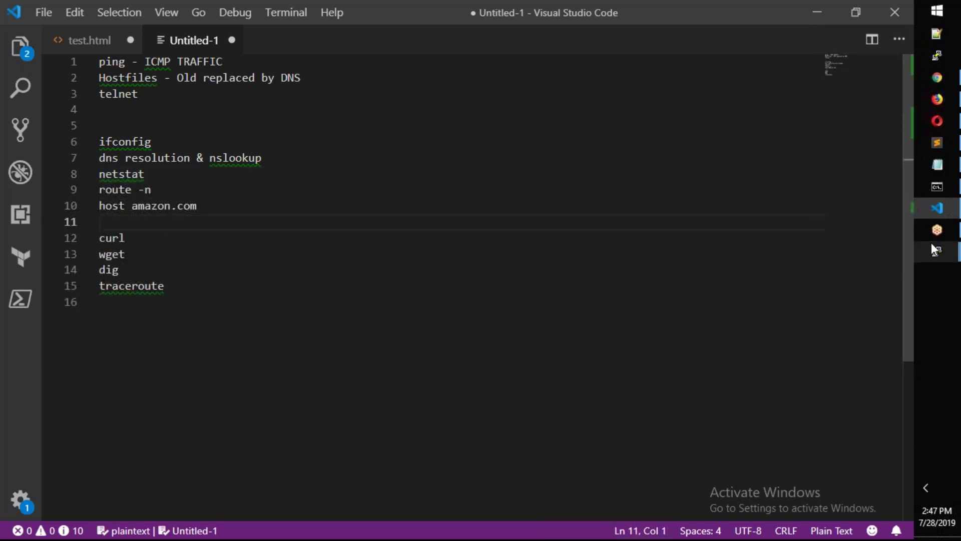
Step: Switch to the PuTTY session on ip-10-1-1-68 and display the routing table with route
mouse_move(933, 244)
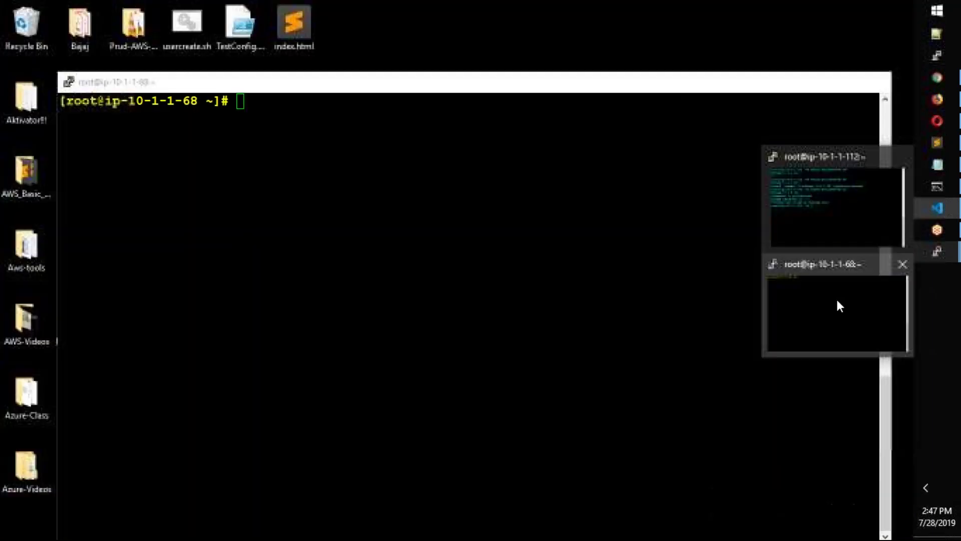
left_click(837, 301)
type("route")
key("Return")
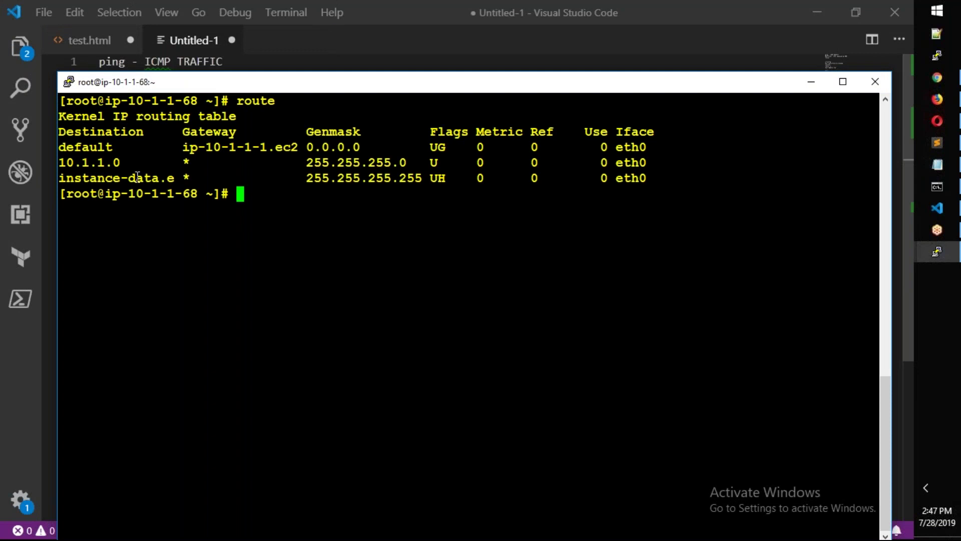
Step: Run route -n and highlight the 0.0.0.0 destination and its 10.1.1.1 gateway
key("Up")
type("-n")
key("Return")
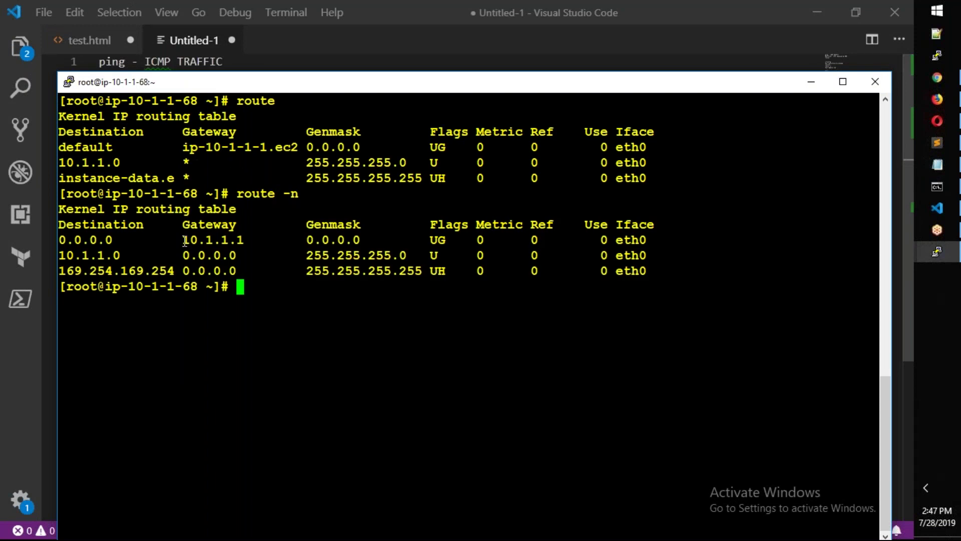
left_click_drag(59, 240, 108, 242)
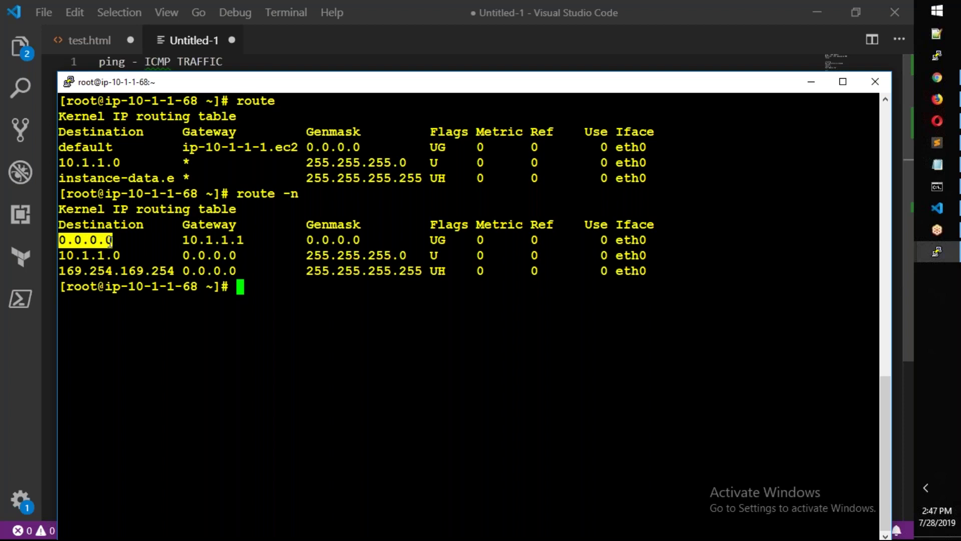
left_click_drag(182, 240, 240, 240)
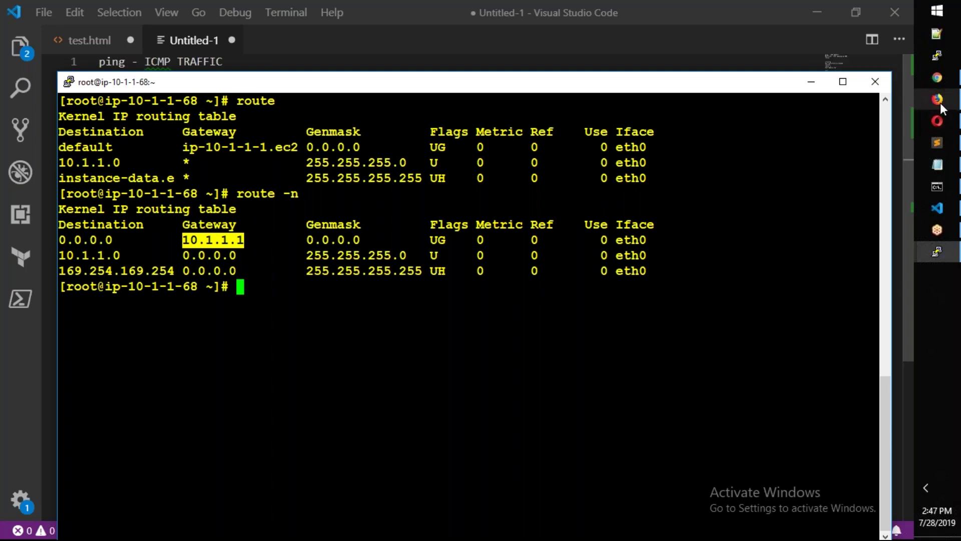
Step: Switch to the AWS console in Firefox, open the VPC console in a new tab and go to its Route Tables
mouse_move(938, 100)
left_click(870, 115)
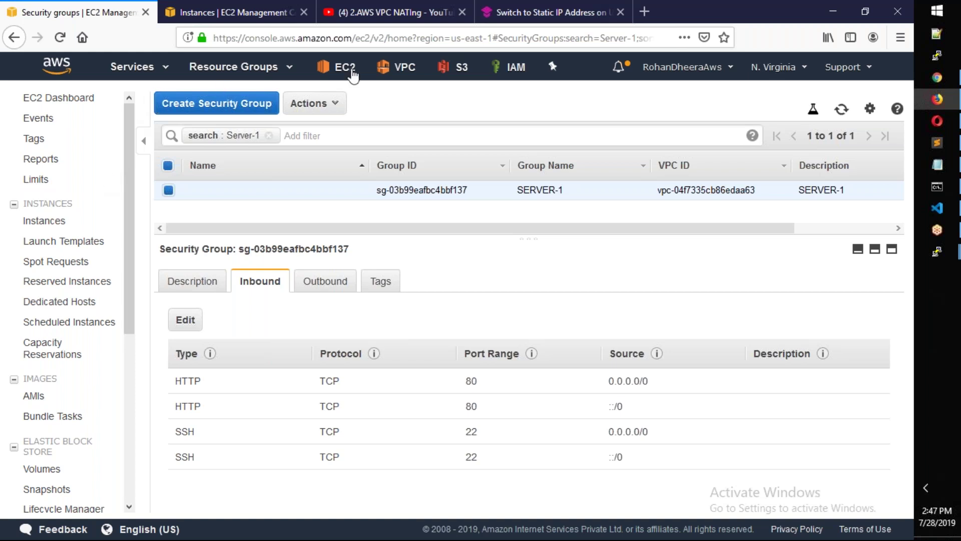
right_click(423, 71)
left_click(456, 76)
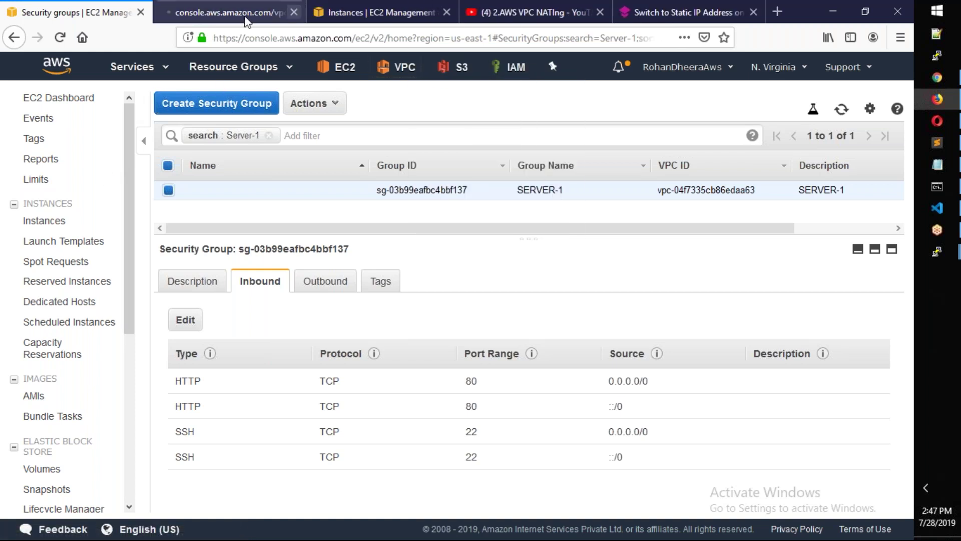
left_click(245, 15)
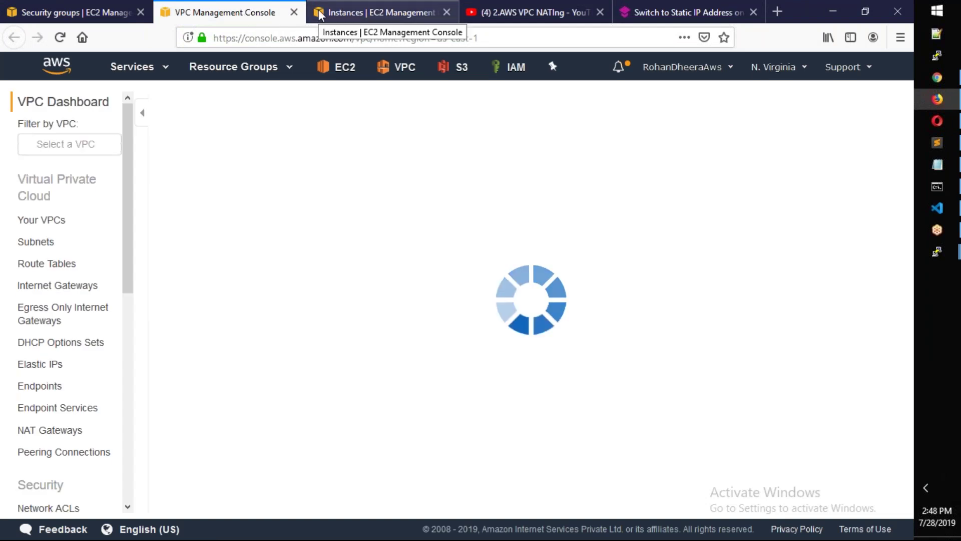
left_click(48, 264)
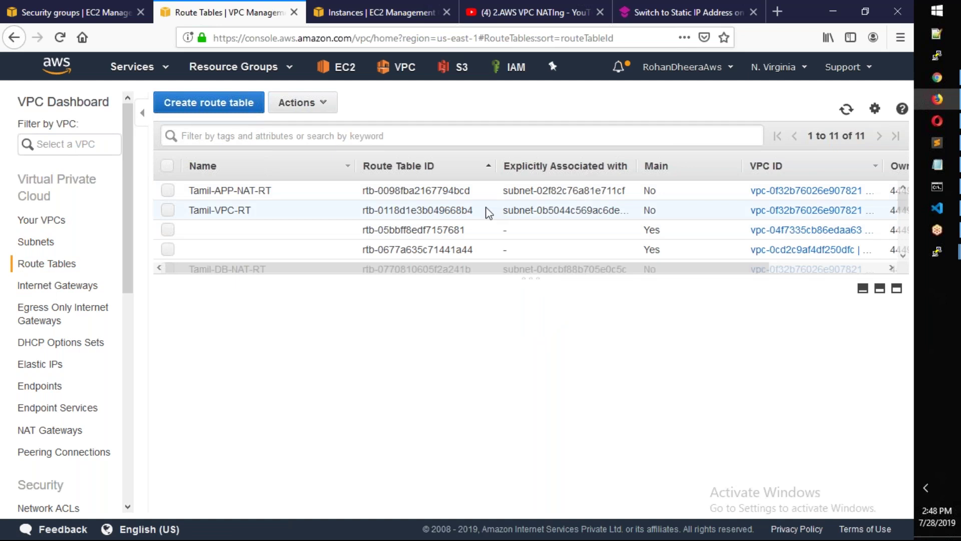
Step: Filter the route tables by JUNE and display the routes of JUNE-17-MAIN-RT in an enlarged details pane
scroll(488, 213, "down", 3)
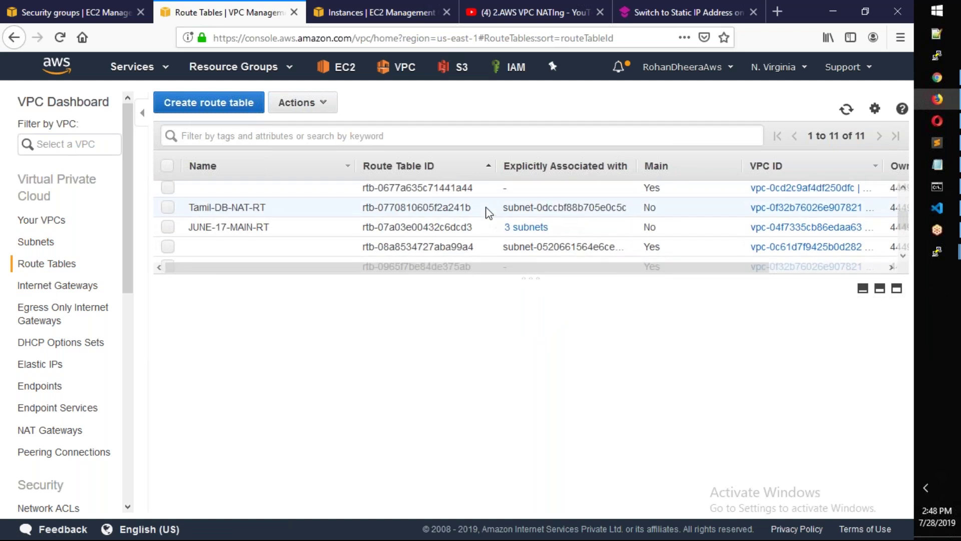
scroll(401, 210, "up", 3)
left_click(290, 146)
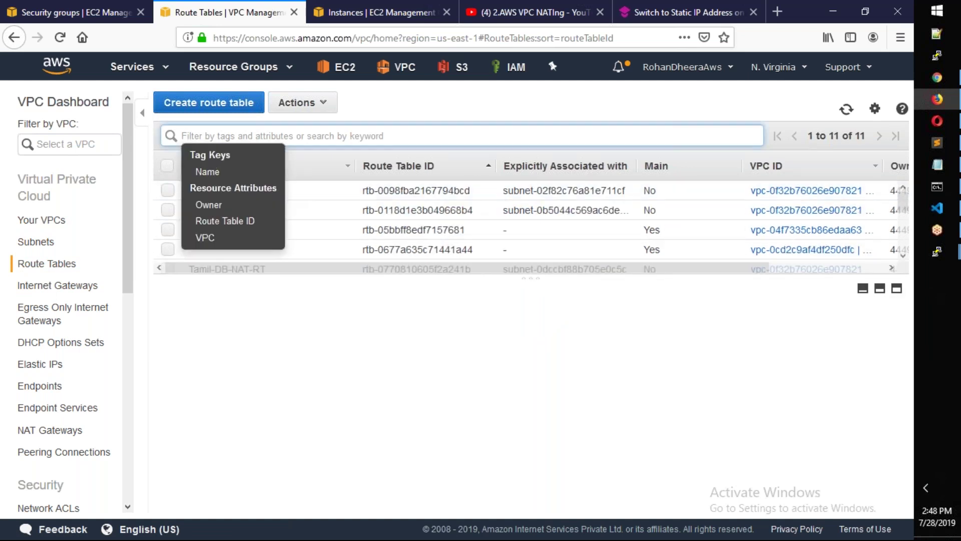
type("JUNE")
key("Return")
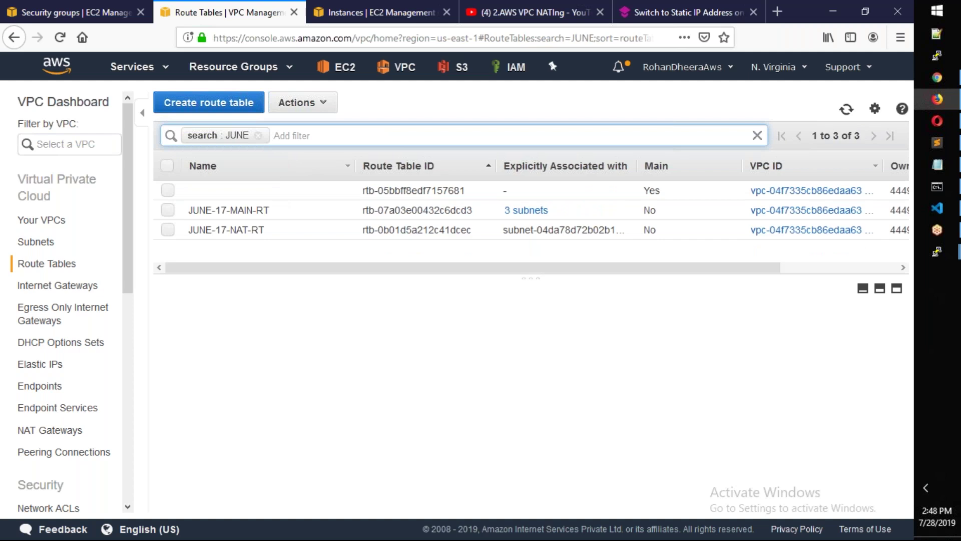
left_click(272, 214)
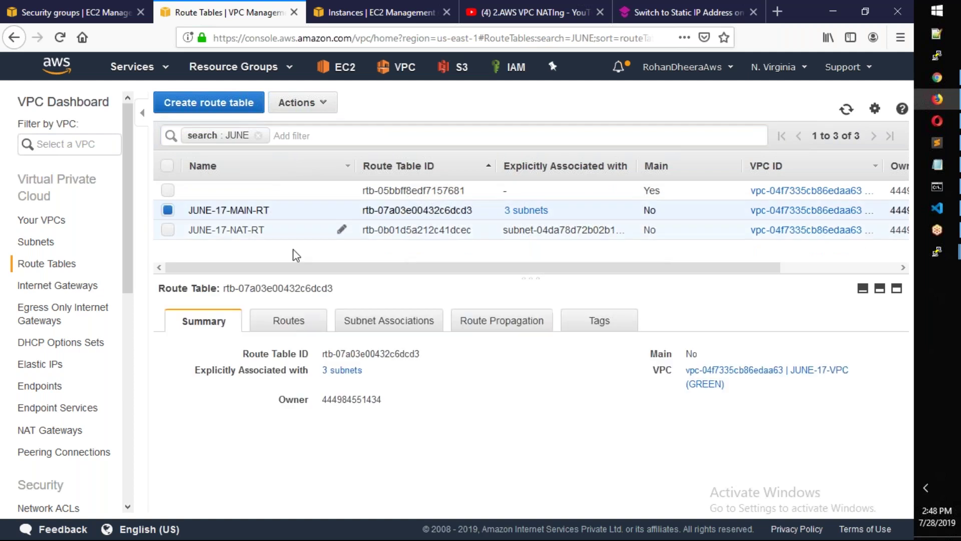
left_click(316, 318)
left_click_drag(361, 279, 369, 175)
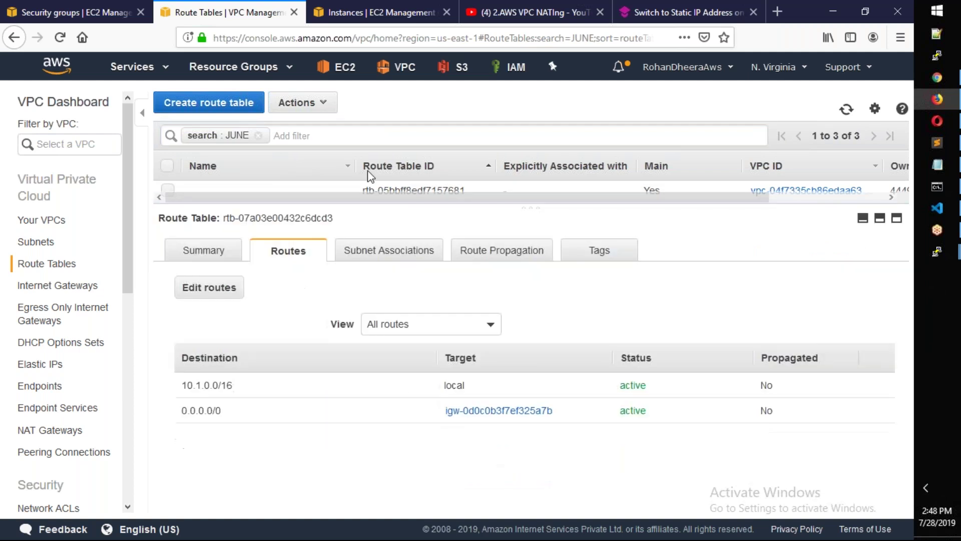
Step: Start editing the JUNE-17-MAIN-RT routes and add a route to 192.168.1.0/24 targeting internet gateway igw-0d0c0b3f7ef325a7b
left_click(209, 287)
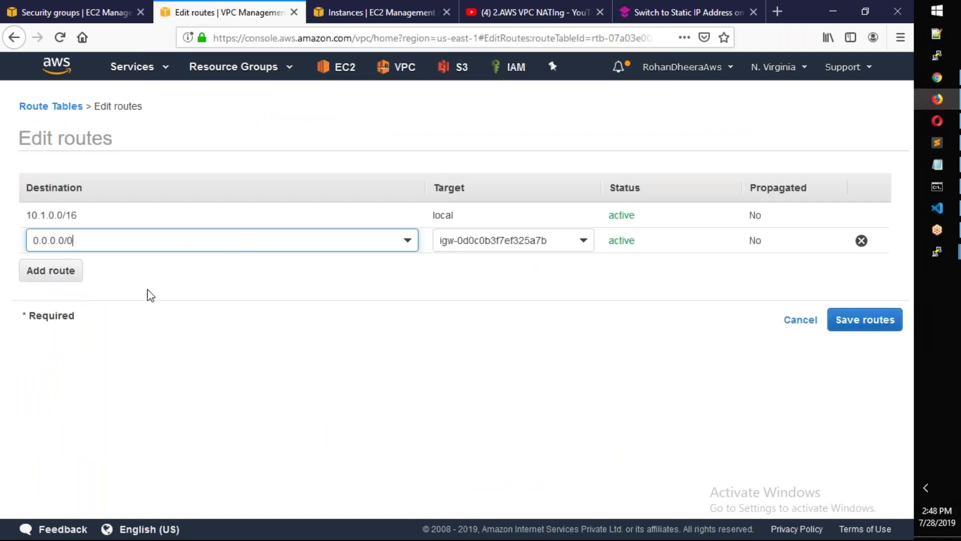
left_click(33, 278)
type("192.168.1.")
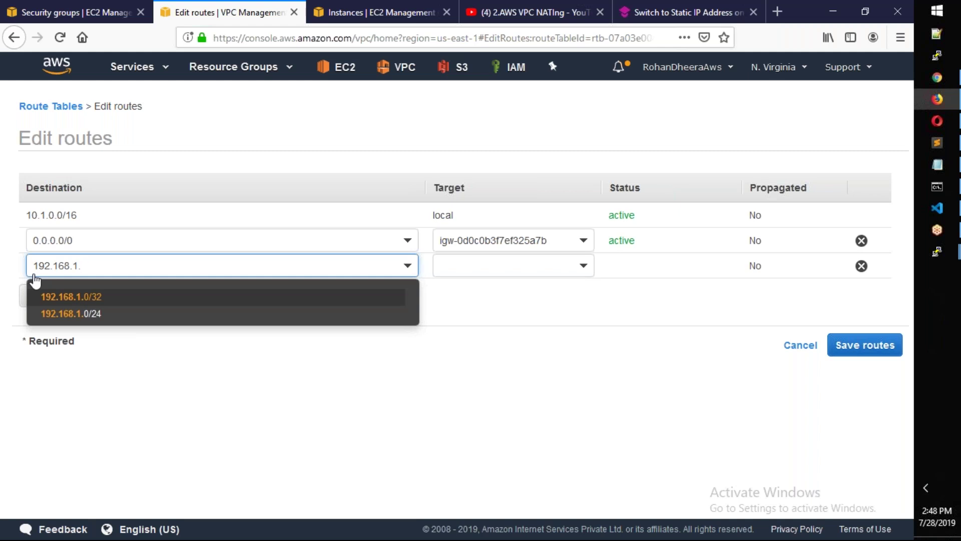
type("/24")
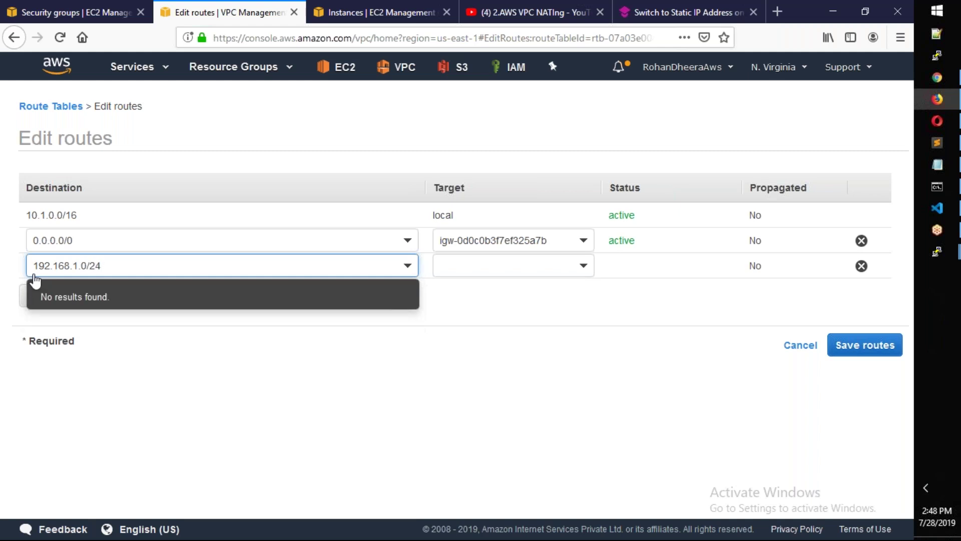
left_click(534, 265)
type("igw-")
left_click(502, 305)
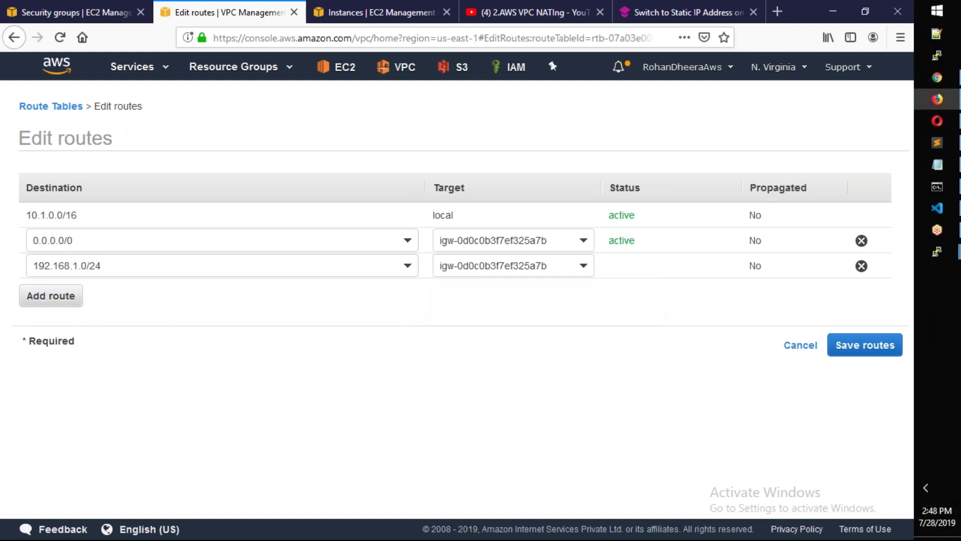
Step: Add another route to 172.16.0.0/16 targeting internet gateway igw-0d0c0b3f7ef325a7b
left_click(72, 301)
type("172.16.0.0/16")
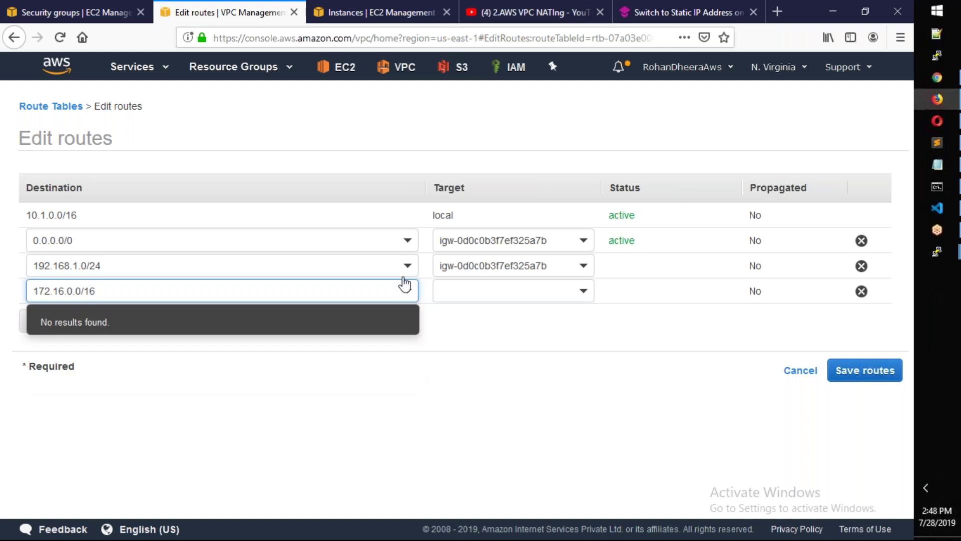
key("Tab")
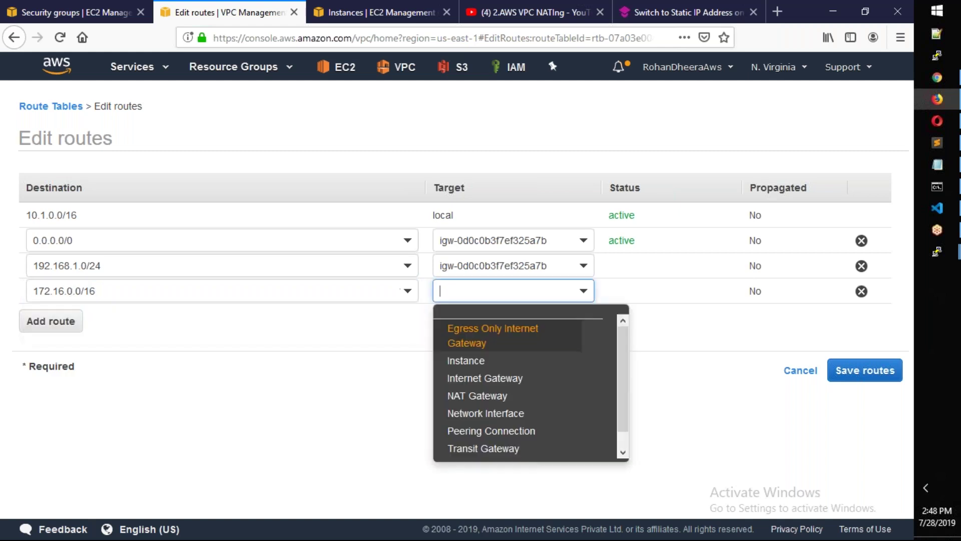
left_click(484, 382)
left_click(621, 330)
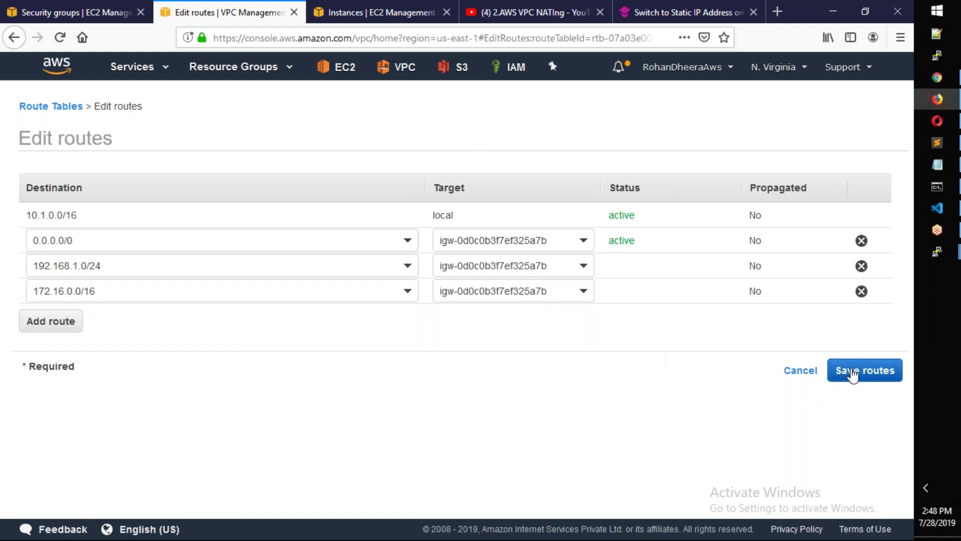
Step: Save the edited routes, return to the route table's details and highlight the 0.0.0.0/0 destination
left_click(857, 376)
left_click(656, 228)
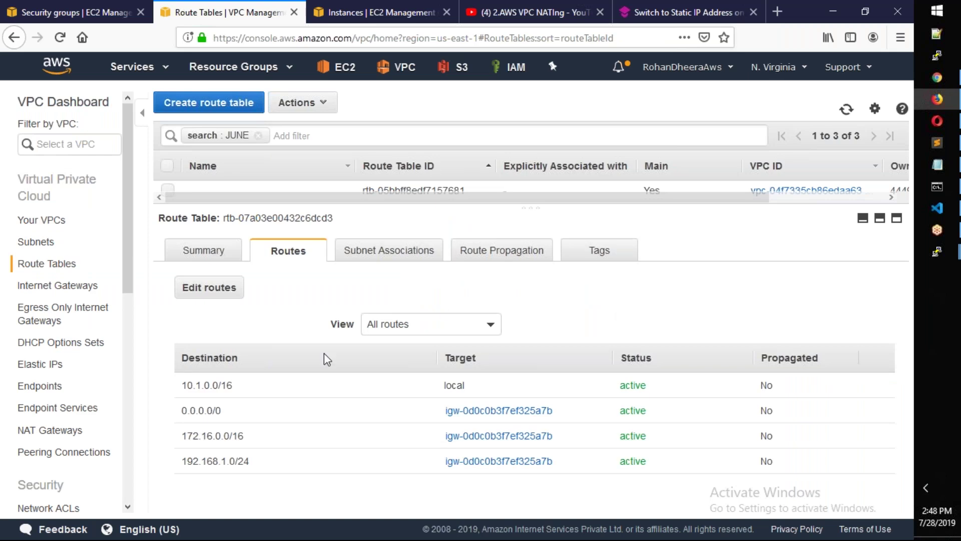
left_click_drag(223, 415, 183, 415)
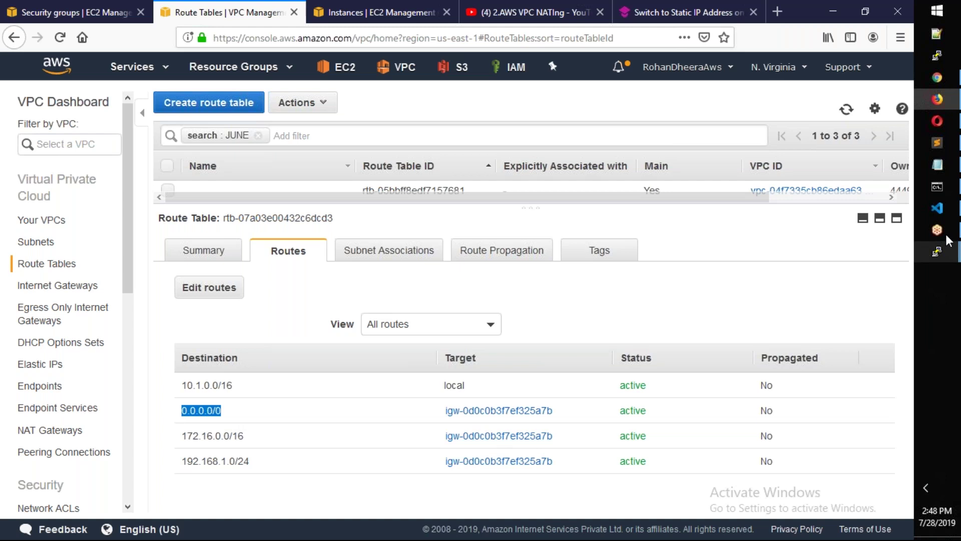
Step: Switch to the PuTTY terminal of the ip-10-1-1-68 server and run route -n twice to recheck its kernel routing table
left_click(937, 251)
left_click(861, 300)
key("Up")
key("Return")
key("Up")
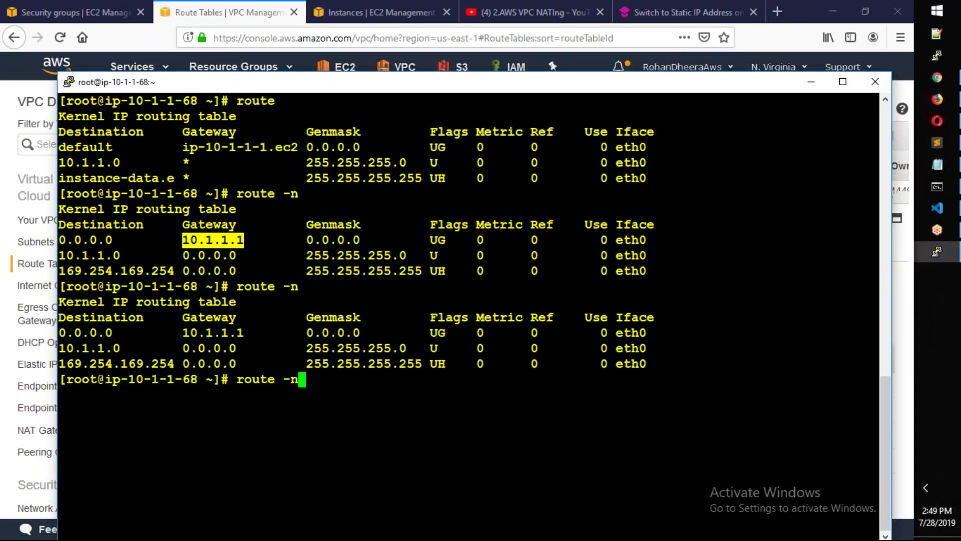
key("Return")
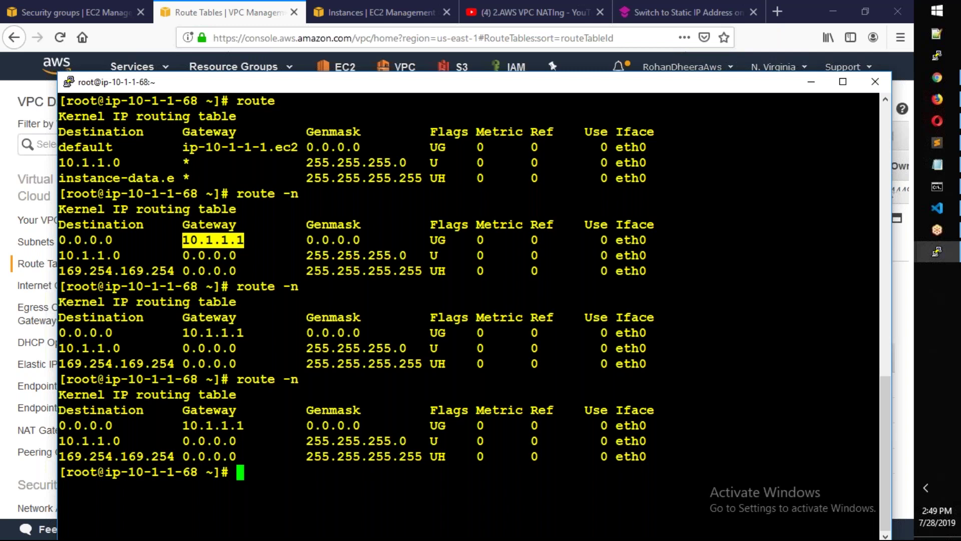
Step: Clear the terminal and run route add without arguments to display its usage syntax
key("ctrl+l")
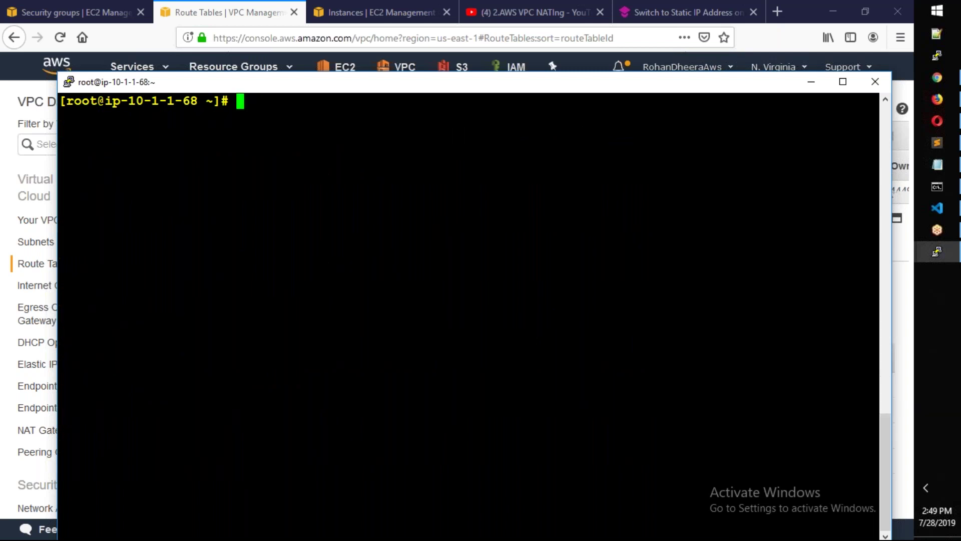
type("route add")
key("Return")
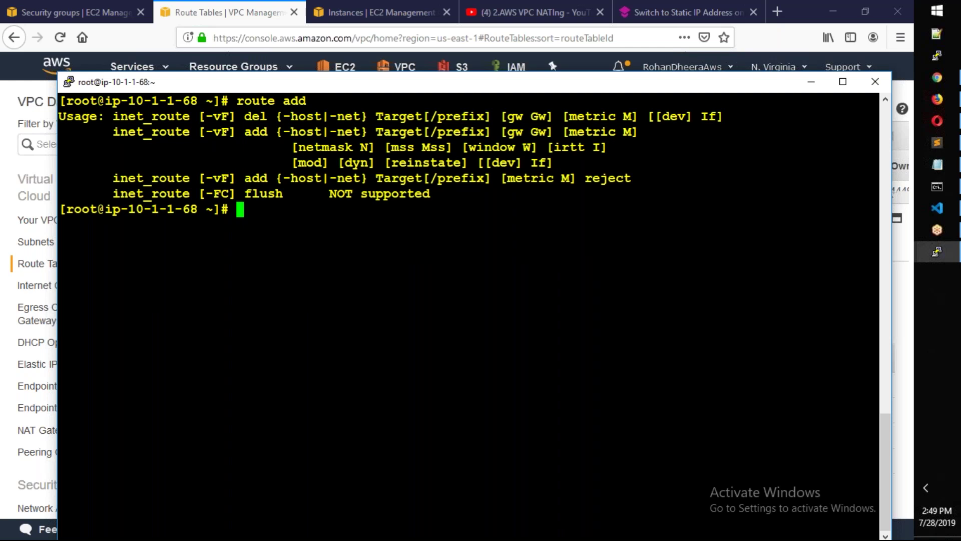
Step: Try to add a network route by running inet_route add -net 172.16.0.0/24 172.16.1.1. 1
type("inet_route a")
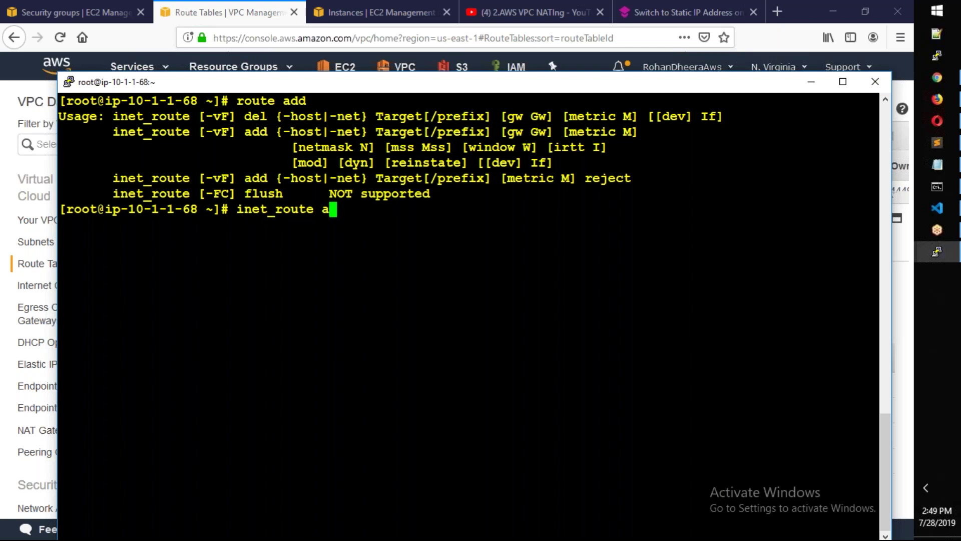
type("dd -net ")
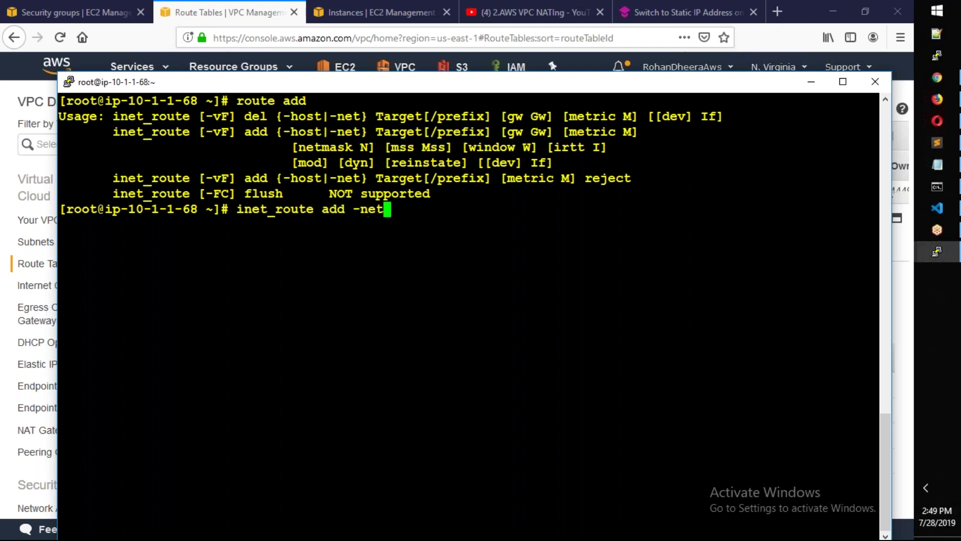
type("172.16.0.0")
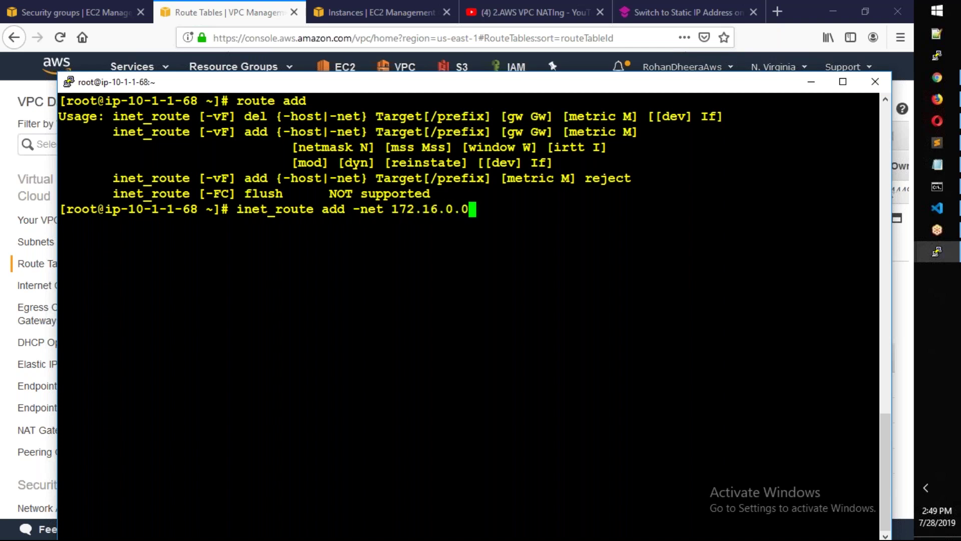
type("/24 172.16.1.1.")
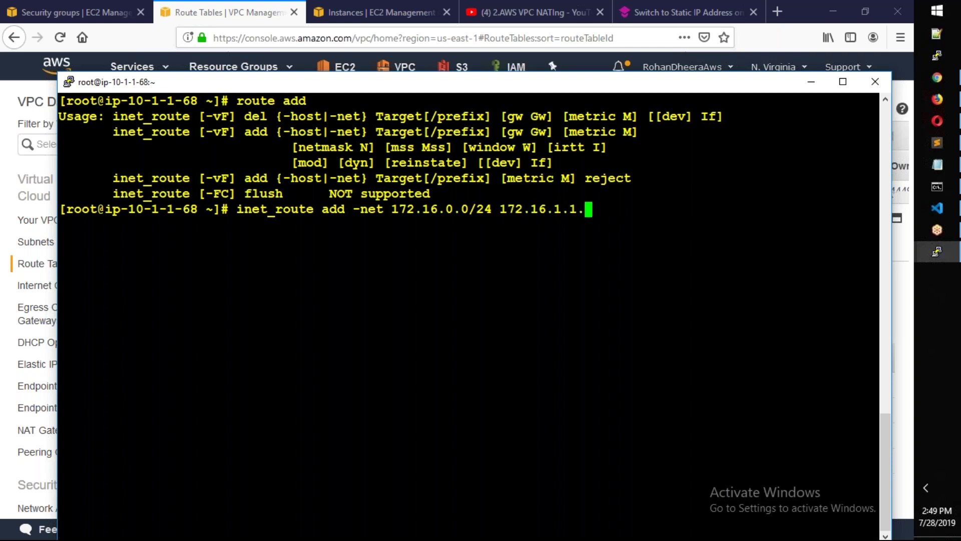
type(" 1")
key("Return")
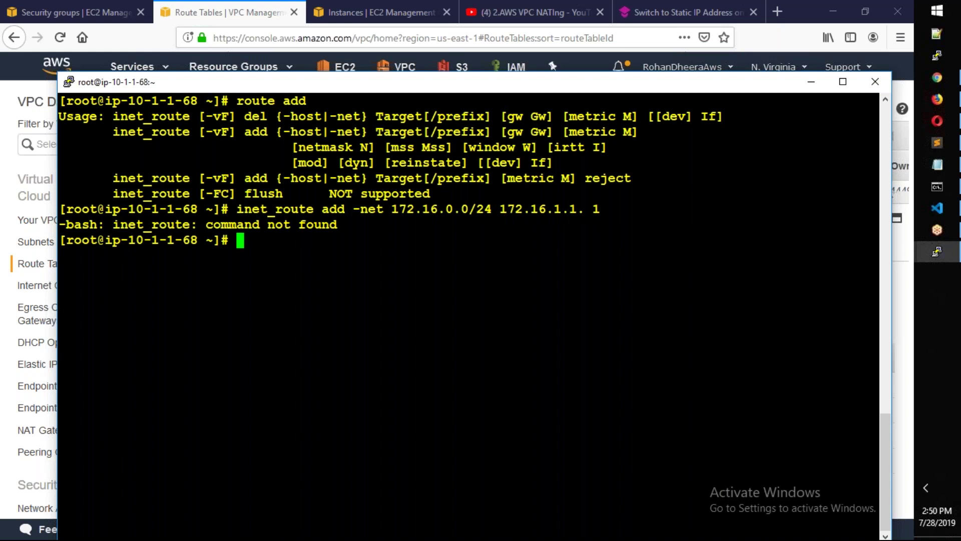
key("Up")
key("Left")
key("Left")
key("Left")
key("Left")
key("Left")
key("Left")
key("Left")
key("Left")
key("Left")
key("Left")
key("Left")
key("Left")
key("Left")
key("Left")
key("Left")
key("Left")
key("Left")
key("Left")
key("Left")
key("Left")
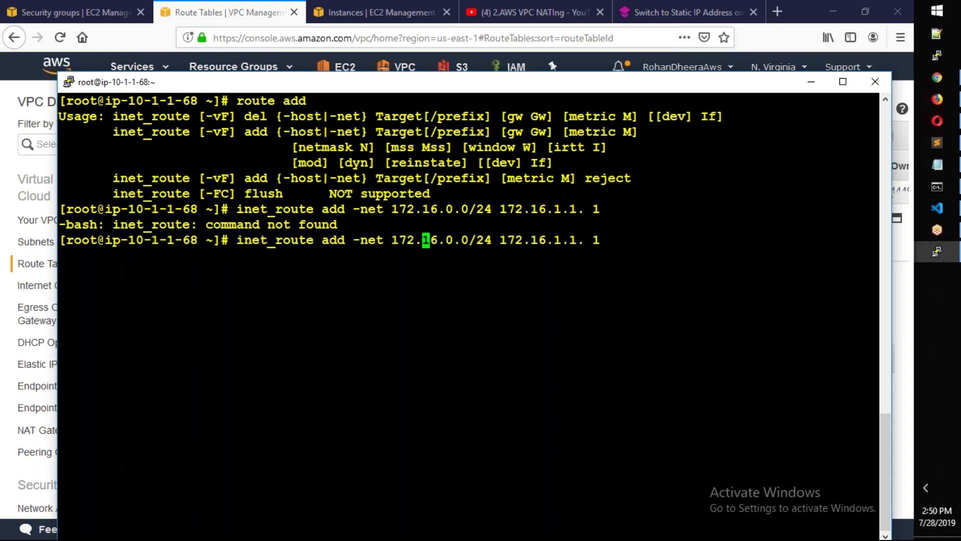
key("Left")
key("Left")
key("Left")
key("Left")
key("Left")
key("Left")
key("Left")
key("Down")
key("Up")
key("BackSpace")
key("BackSpace")
key("BackSpace")
key("BackSpace")
key("BackSpace")
key("BackSpace")
key("BackSpace")
key("BackSpace")
key("BackSpace")
key("BackSpace")
key("BackSpace")
key("BackSpace")
key("BackSpace")
key("BackSpace")
key("BackSpace")
key("BackSpace")
key("BackSpace")
key("BackSpace")
key("BackSpace")
key("BackSpace")
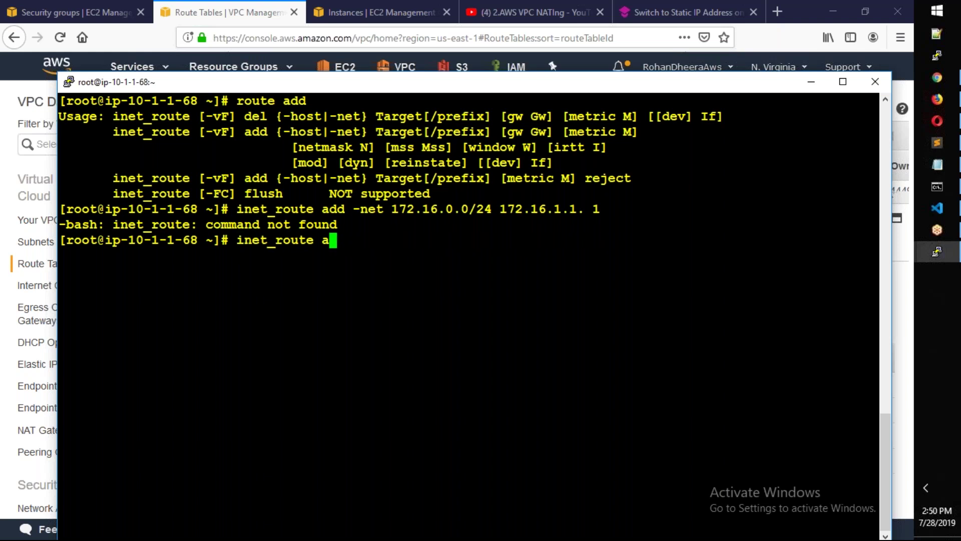
key("BackSpace")
key("BackSpace")
key("BackSpace")
key("BackSpace")
key("BackSpace")
key("BackSpace")
key("BackSpace")
key("BackSpace")
key("BackSpace")
Step: Start from a fresh prompt and list the kernel routing table numerically with route -n
key("Return")
key("Return")
type("route -n")
key("Return")
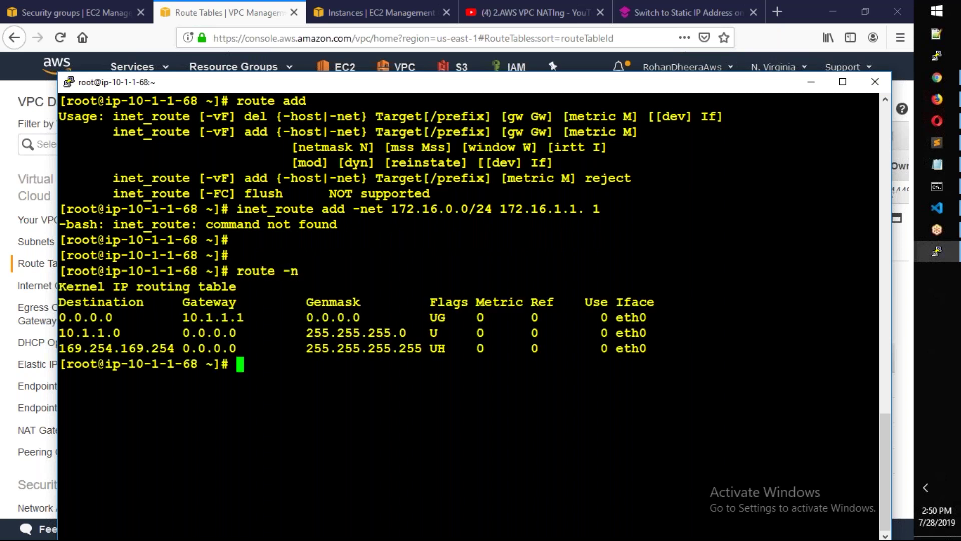